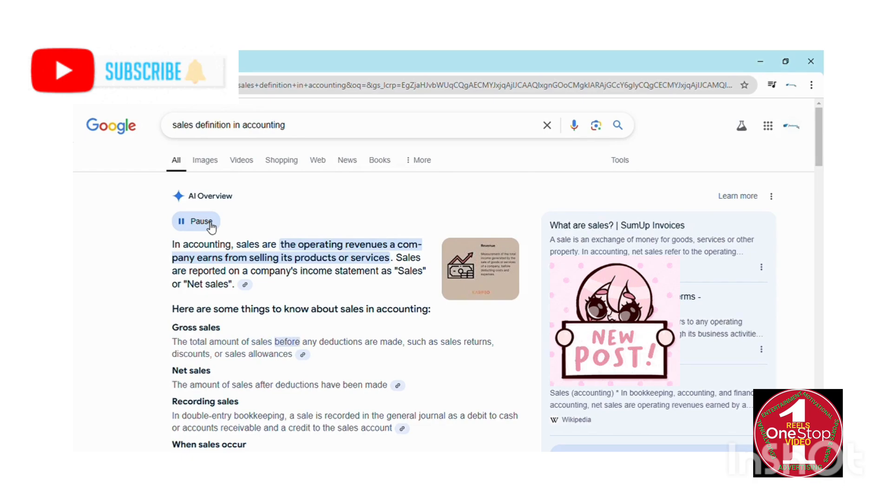
Scroll through Google's AI Overview defining sales in accounting.
{"action": "scroll", "coordinate": [212, 227], "scroll_direction": "down", "scroll_amount": 2}
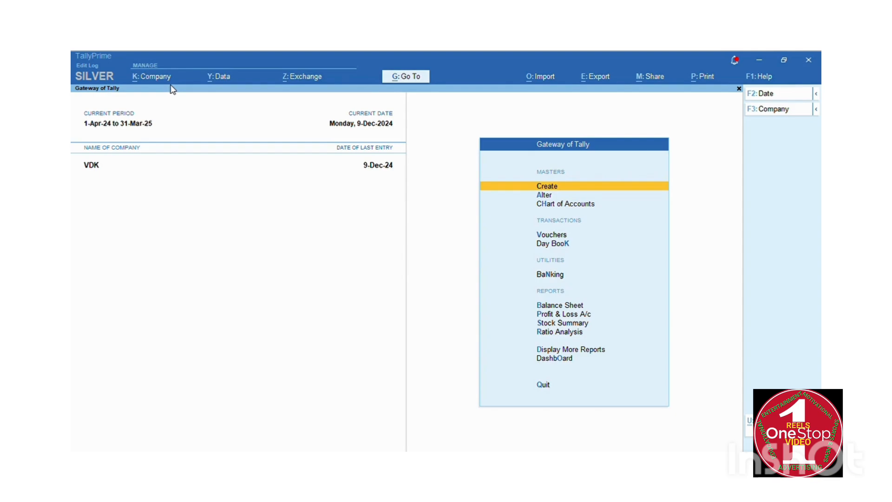
Load the One Stop Solutions company alongside VDK through Select Company (F3).
{"action": "key", "text": "F3"}
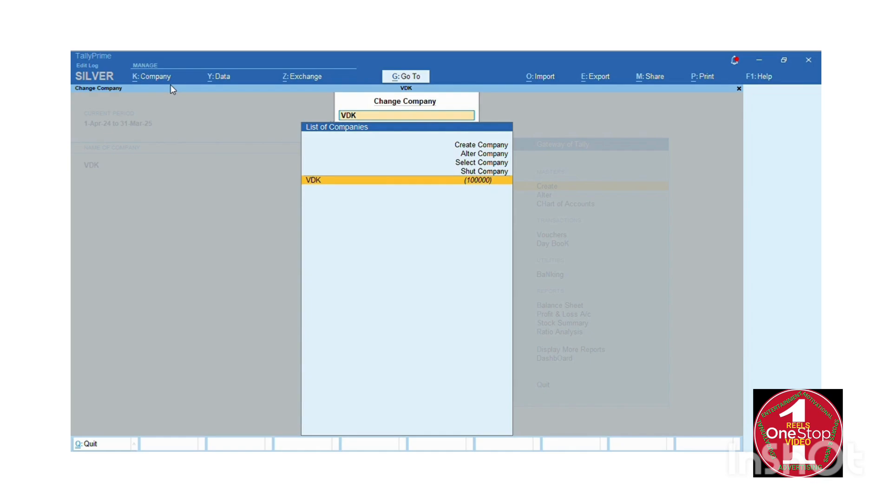
{"action": "key", "text": "Up"}
{"action": "key", "text": "Up"}
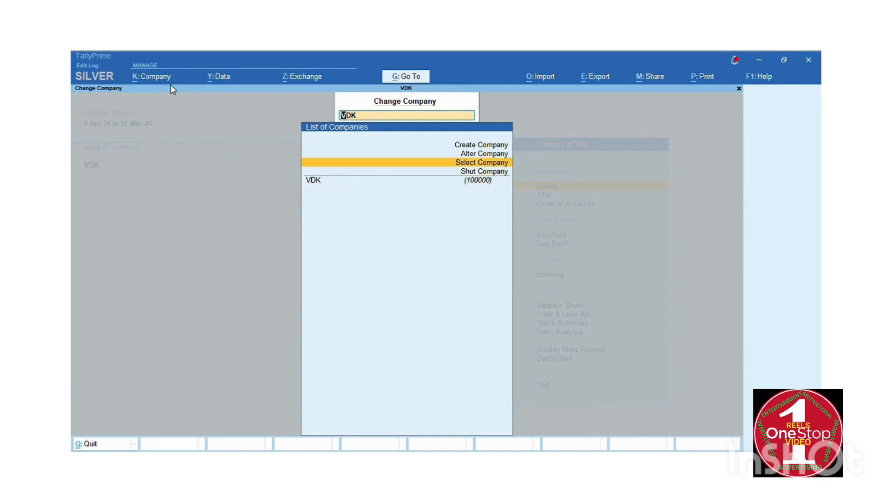
{"action": "key", "text": "Return"}
{"action": "key", "text": "Down"}
{"action": "key", "text": "Down"}
{"action": "key", "text": "Down"}
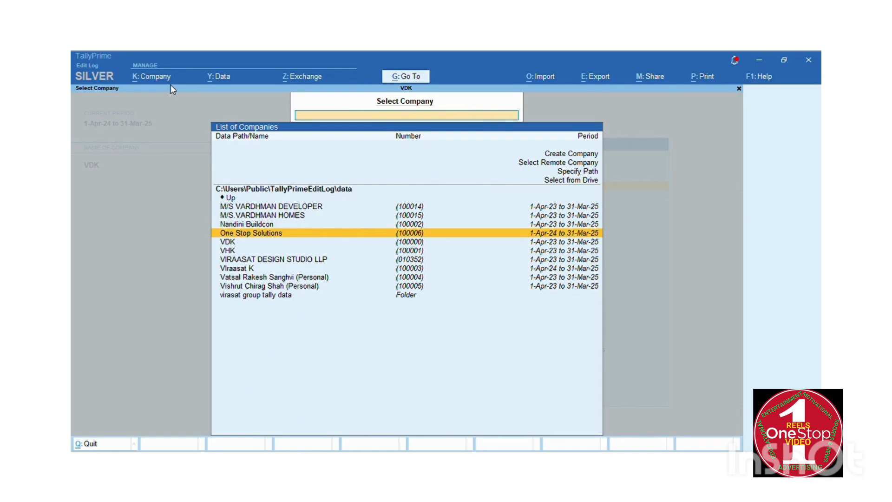
{"action": "key", "text": "Return"}
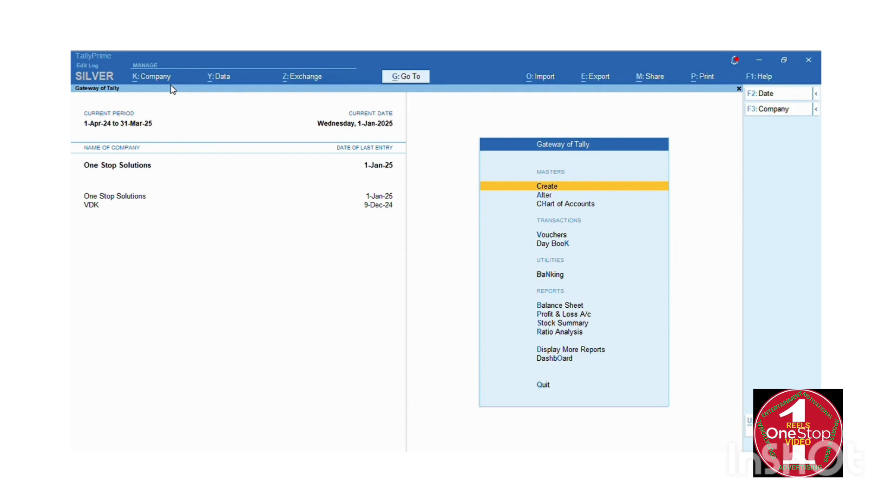
Open the Display More Reports menu and close it again.
{"action": "key", "text": "Down"}
{"action": "key", "text": "Down"}
{"action": "key", "text": "Down"}
{"action": "key", "text": "Down"}
{"action": "key", "text": "Down"}
{"action": "key", "text": "Down"}
{"action": "key", "text": "Down"}
{"action": "key", "text": "Down"}
{"action": "key", "text": "Down"}
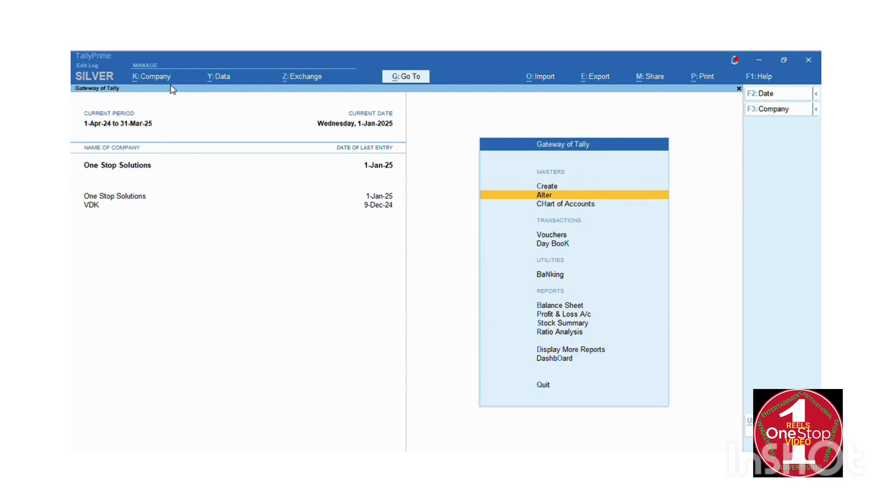
{"action": "key", "text": "Down"}
{"action": "key", "text": "Down"}
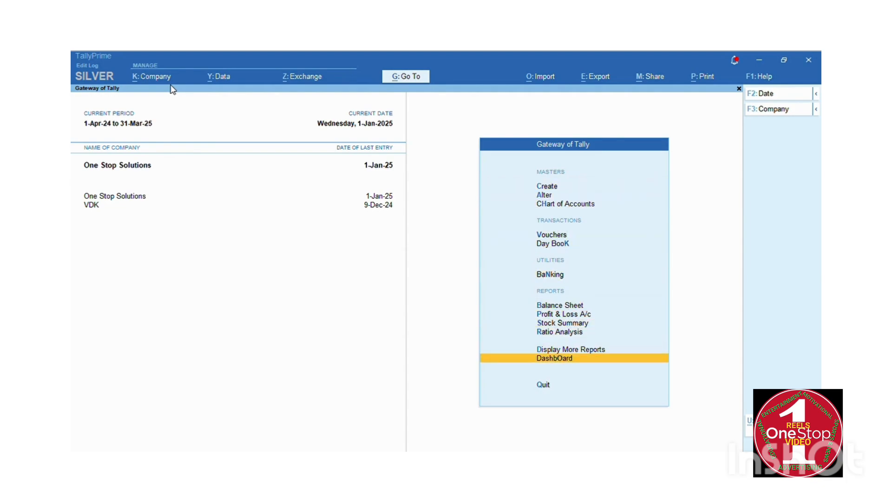
{"action": "key", "text": "Up"}
{"action": "key", "text": "Return"}
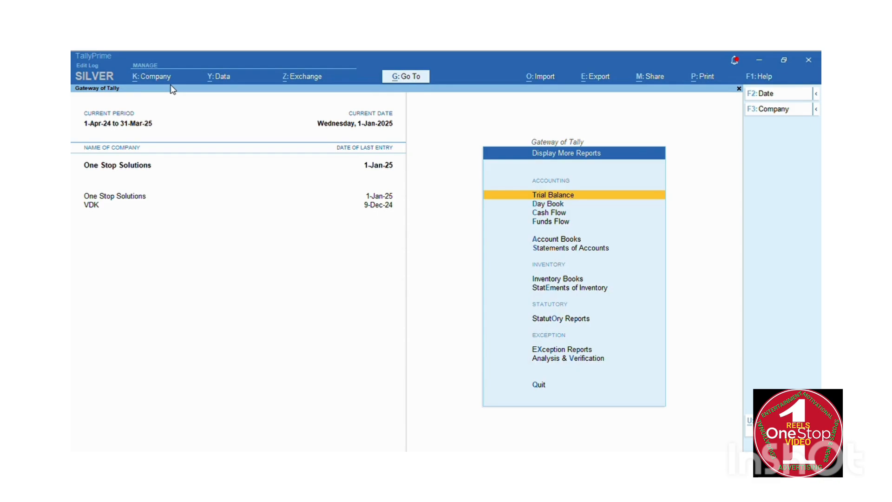
{"action": "key", "text": "Escape"}
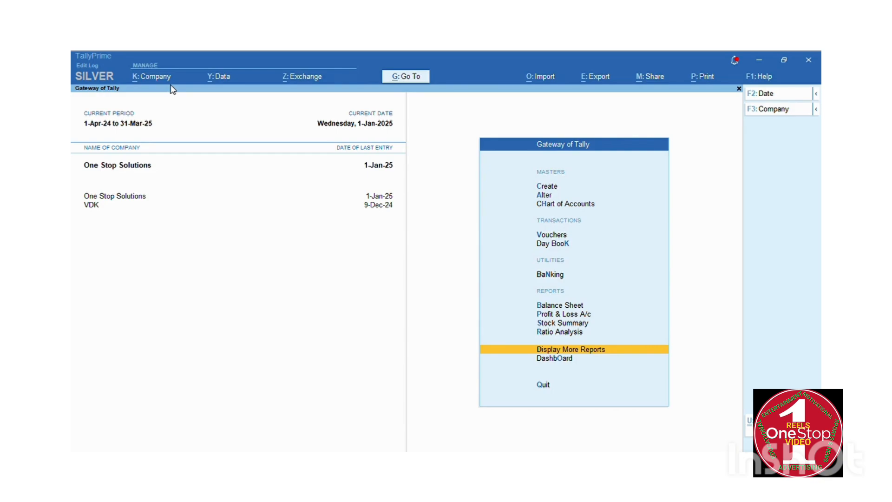
Open the Profit & Loss A/c report, showing a Nett Loss of 7,07,500.00.
{"action": "key", "text": "Up"}
{"action": "key", "text": "Up"}
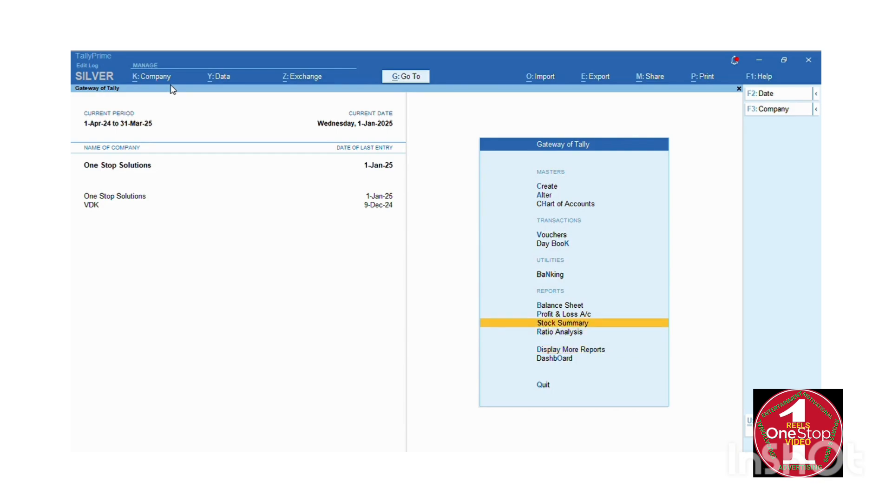
{"action": "key", "text": "Up"}
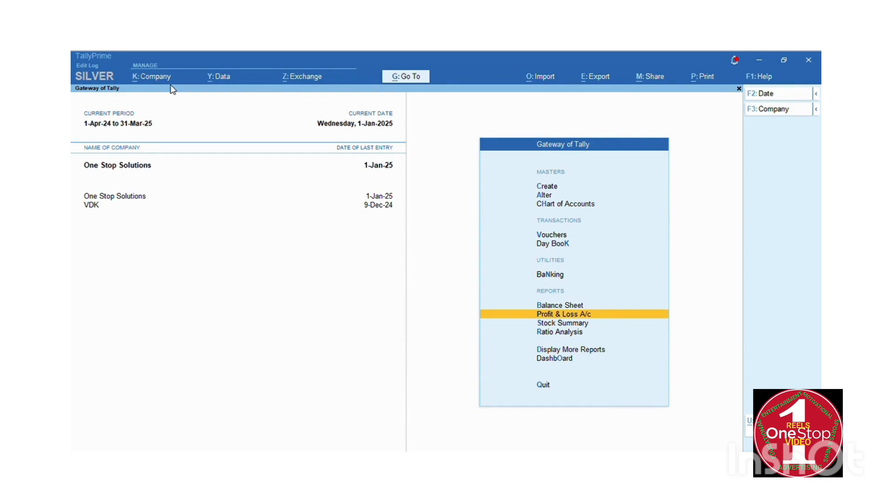
{"action": "key", "text": "Return"}
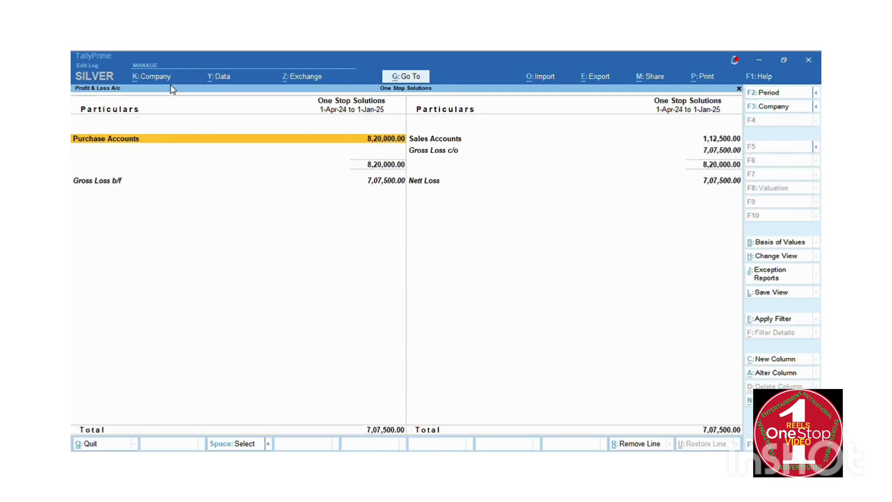
Review the P&L rows, then open the Balance Sheet as at 1-Jan-25 totalling 8,40,250.00.
{"action": "key", "text": "Right"}
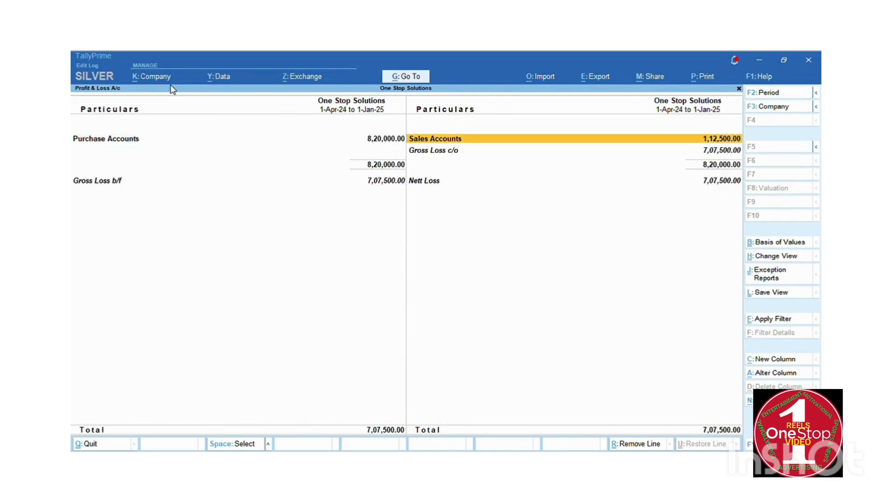
{"action": "key", "text": "Down"}
{"action": "key", "text": "Down"}
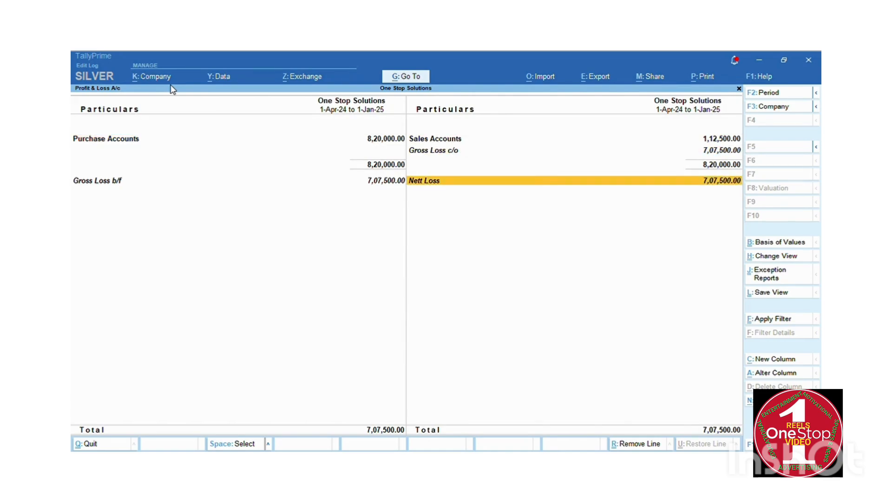
{"action": "key", "text": "Escape"}
{"action": "key", "text": "Up"}
{"action": "key", "text": "Return"}
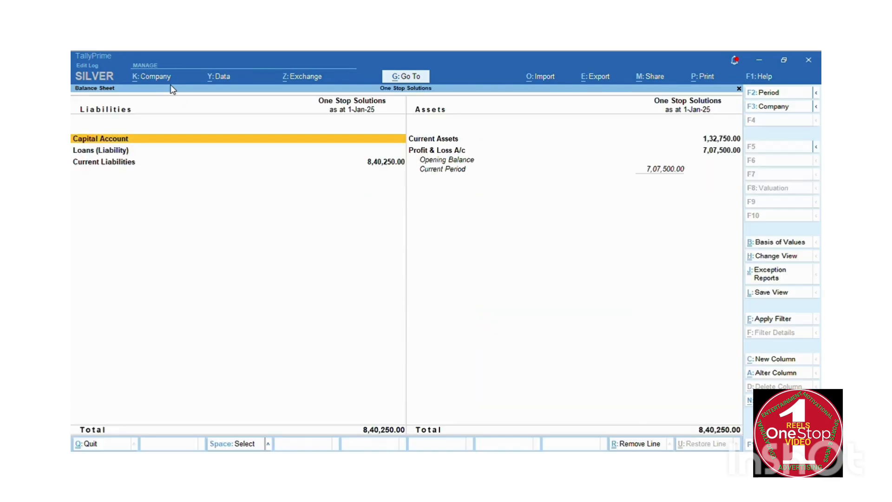
{"action": "key", "text": "Down"}
{"action": "key", "text": "Down"}
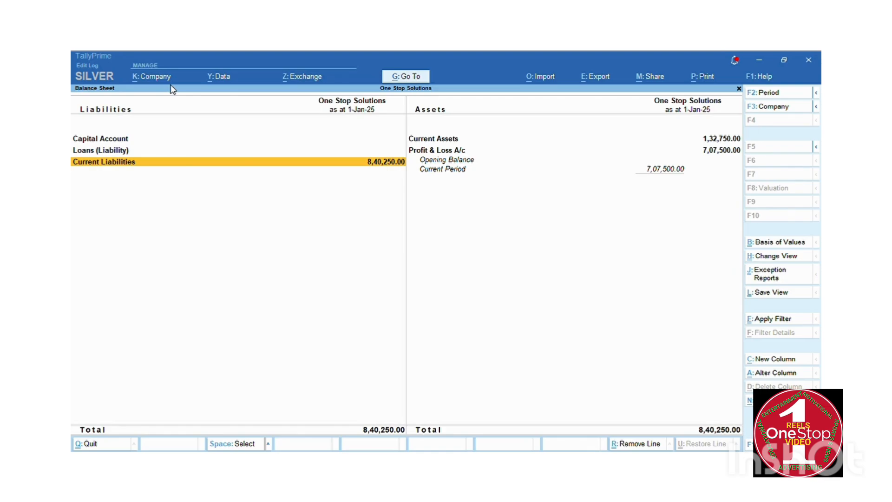
{"action": "key", "text": "Return"}
{"action": "key", "text": "Down"}
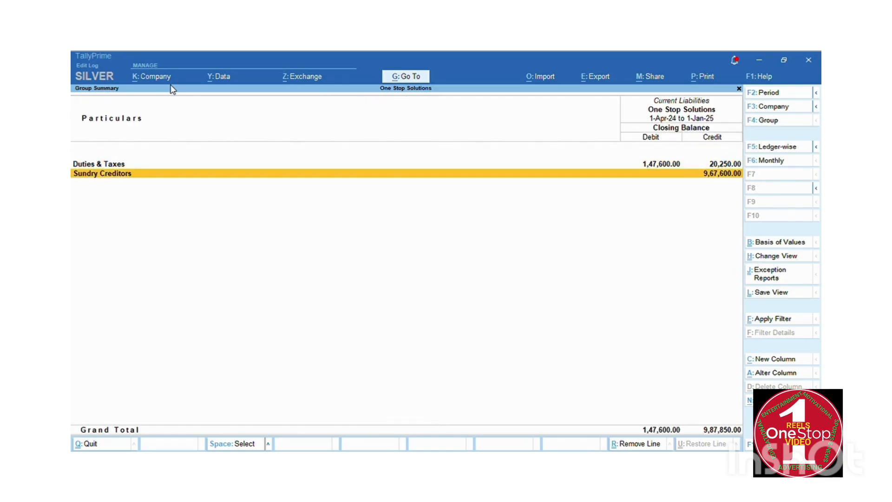
{"action": "key", "text": "Return"}
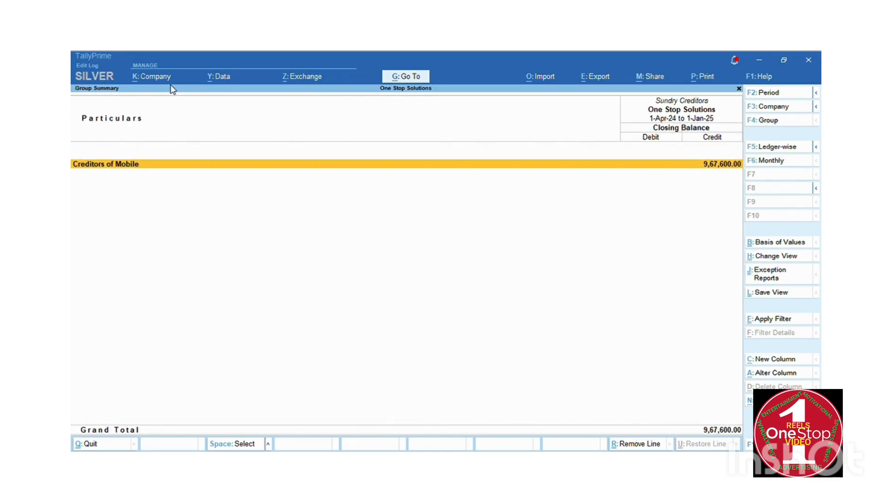
{"action": "key", "text": "Return"}
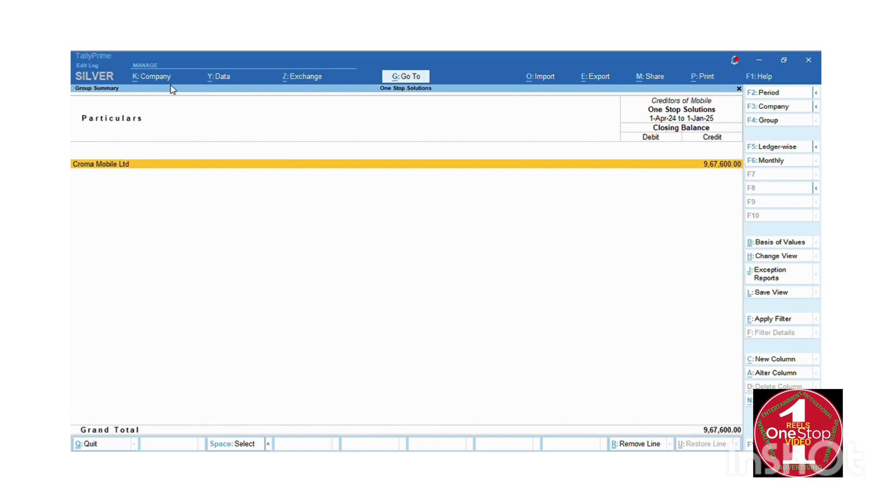
{"action": "key", "text": "Escape"}
{"action": "key", "text": "Escape"}
{"action": "key", "text": "Up"}
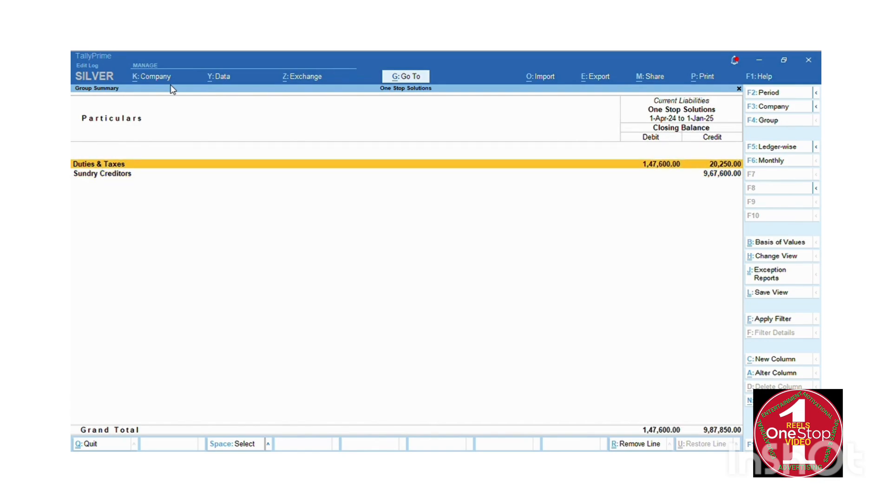
{"action": "key", "text": "Return"}
{"action": "key", "text": "Down"}
{"action": "key", "text": "Down"}
{"action": "key", "text": "Up"}
{"action": "key", "text": "Up"}
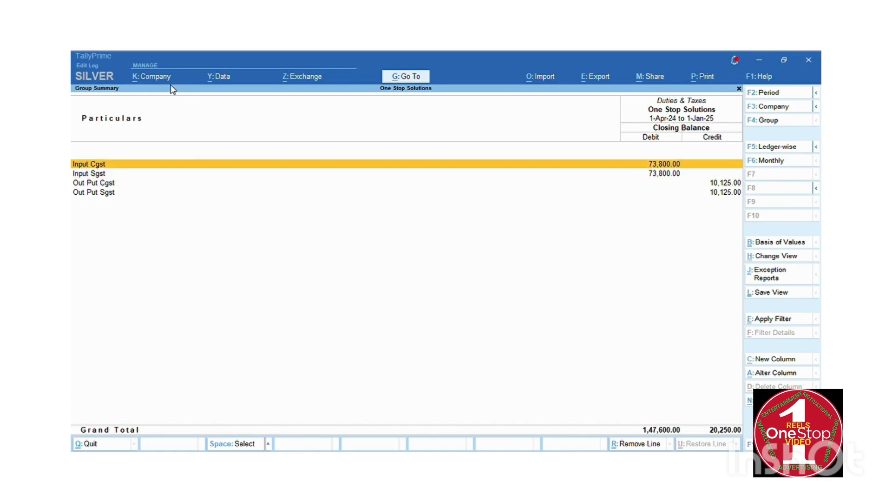
{"action": "key", "text": "Down"}
{"action": "key", "text": "Down"}
{"action": "key", "text": "Up"}
{"action": "key", "text": "Up"}
{"action": "key", "text": "Down"}
{"action": "key", "text": "Down"}
{"action": "key", "text": "Down"}
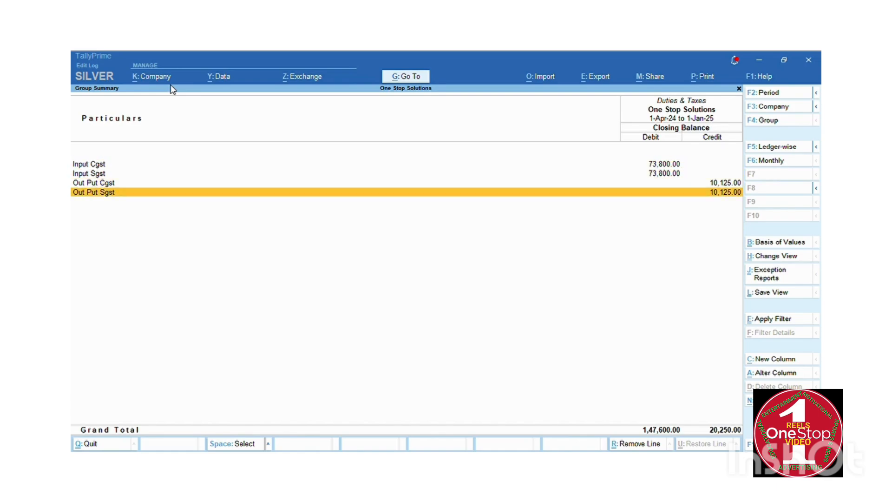
{"action": "key", "text": "Up"}
{"action": "key", "text": "Down"}
{"action": "key", "text": "Up"}
{"action": "key", "text": "Down"}
{"action": "key", "text": "Up"}
{"action": "key", "text": "Down"}
{"action": "key", "text": "Up"}
{"action": "key", "text": "Down"}
{"action": "key", "text": "Up"}
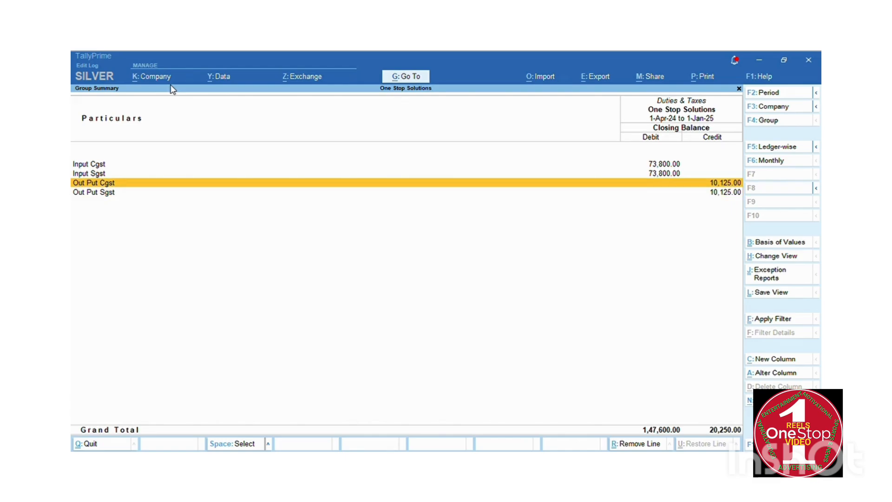
{"action": "key", "text": "Down"}
{"action": "key", "text": "Up"}
{"action": "key", "text": "Down"}
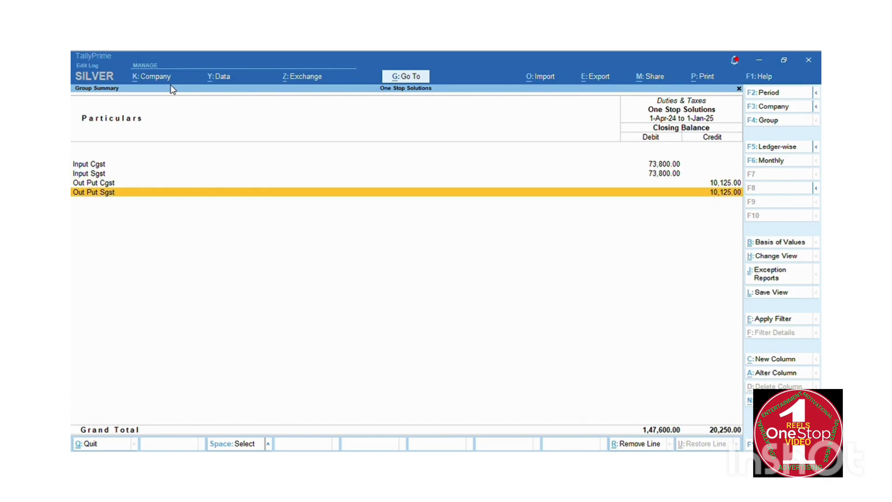
{"action": "key", "text": "Escape"}
{"action": "key", "text": "Escape"}
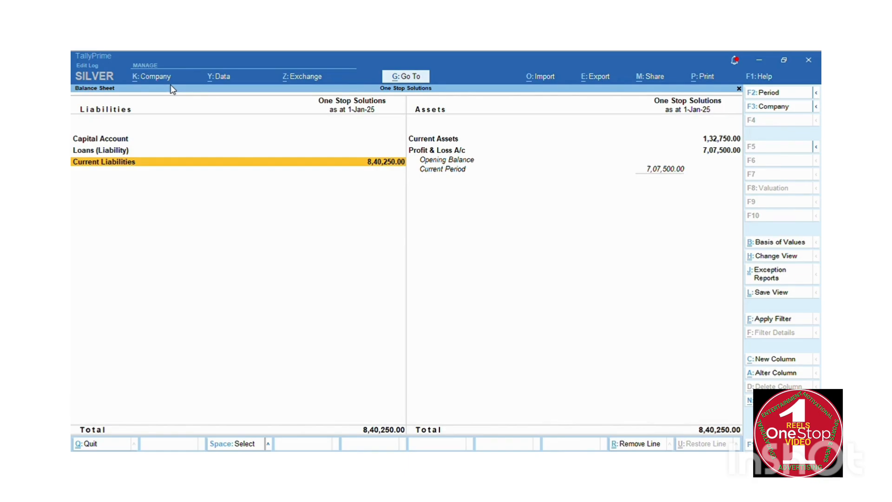
Drill from Stock Summary into Real Me Mobile's January vouchers: 50 NOS bought, 5 NOS sold.
{"action": "key", "text": "Escape"}
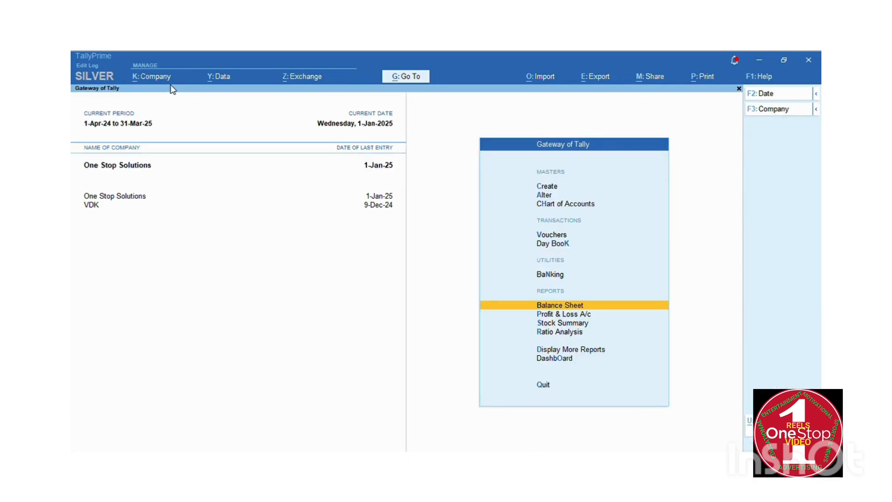
{"action": "key", "text": "Down"}
{"action": "key", "text": "Down"}
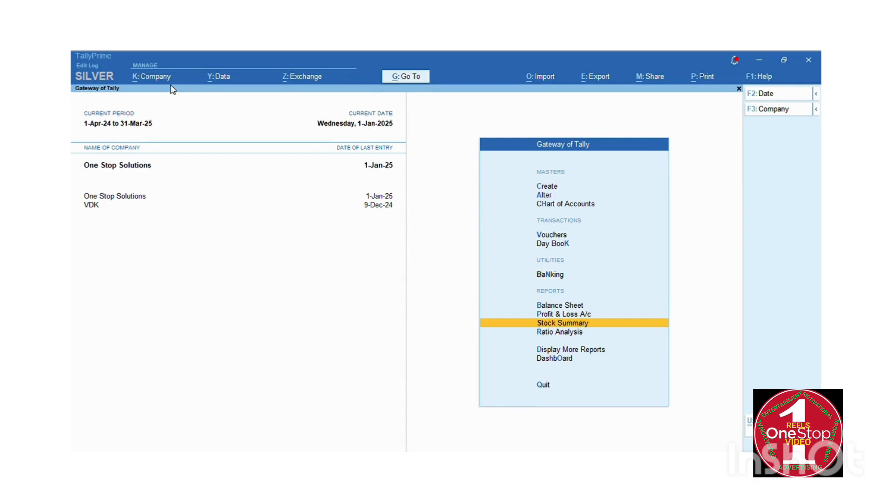
{"action": "key", "text": "Return"}
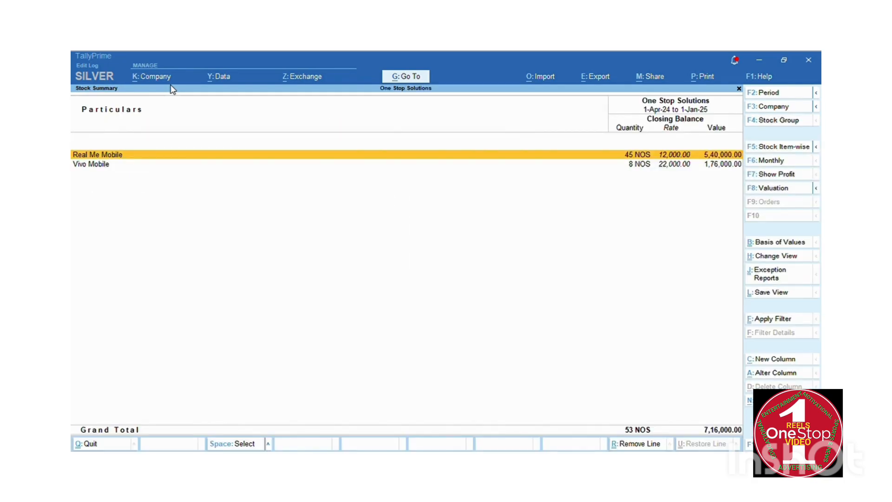
{"action": "key", "text": "Return"}
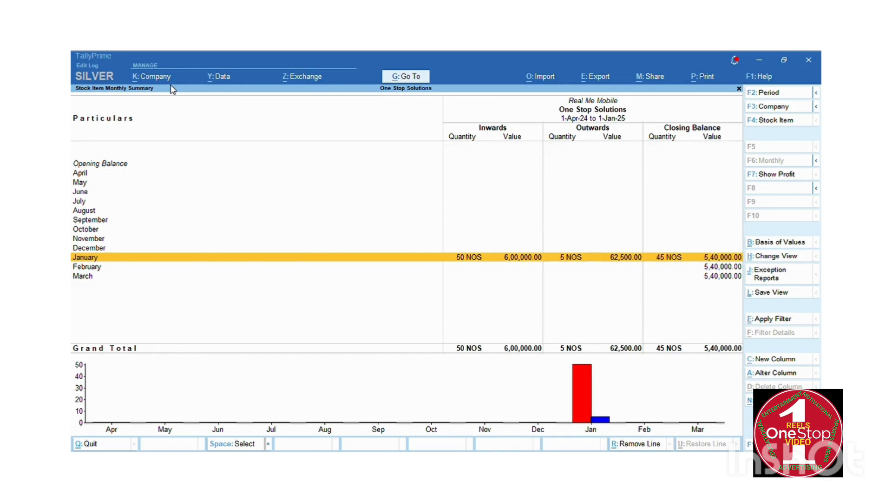
{"action": "key", "text": "Return"}
{"action": "key", "text": "Down"}
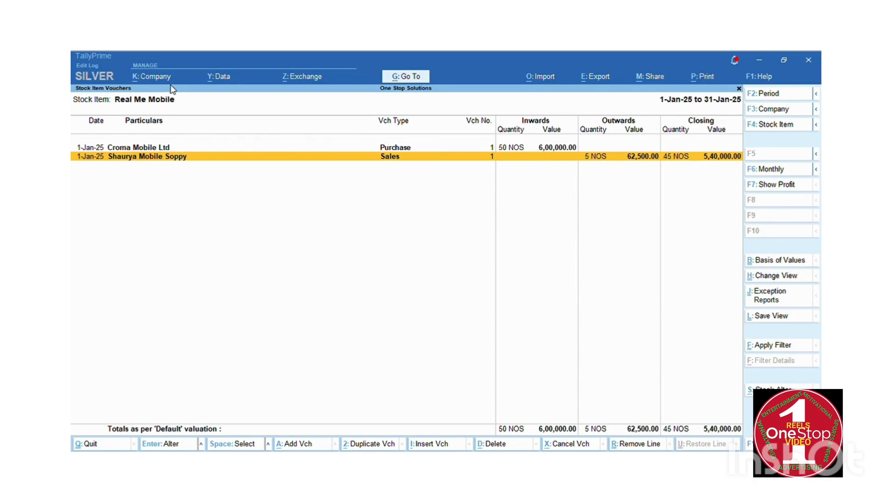
Review Real Me Mobile's Croma purchase and sales vouchers unchanged, returning to Stock Summary.
{"action": "key", "text": "Up"}
{"action": "key", "text": "Return"}
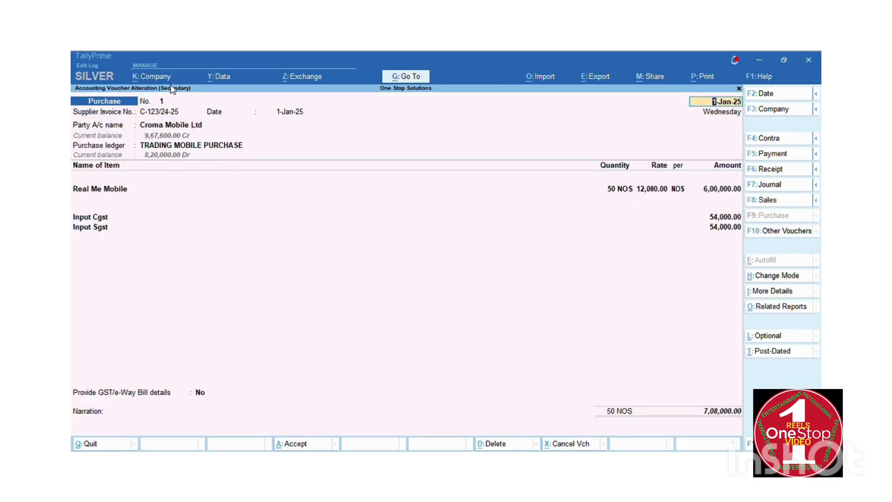
{"action": "key", "text": "Escape"}
{"action": "key", "text": "Escape"}
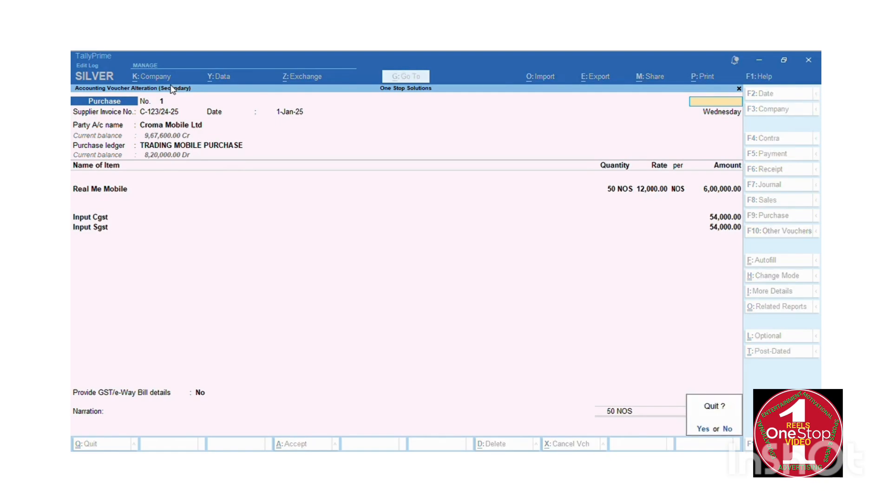
{"action": "key", "text": "Return"}
{"action": "key", "text": "Return"}
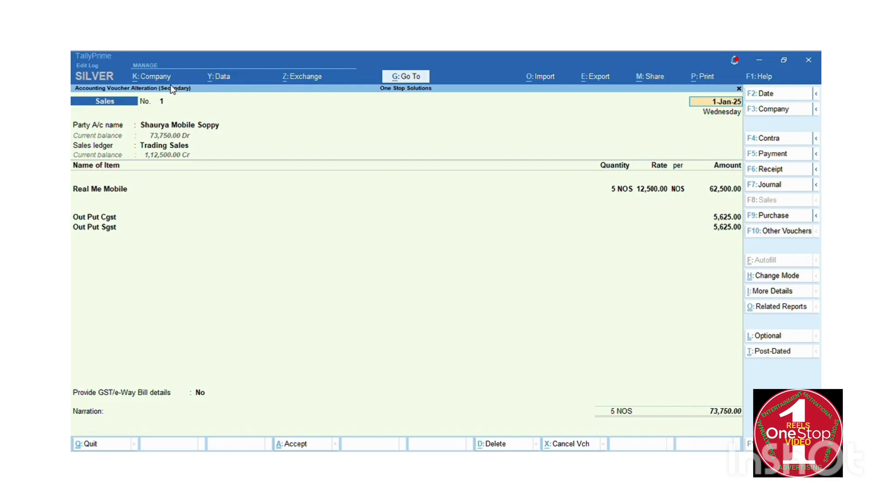
{"action": "key", "text": "BackSpace"}
{"action": "key", "text": "Escape"}
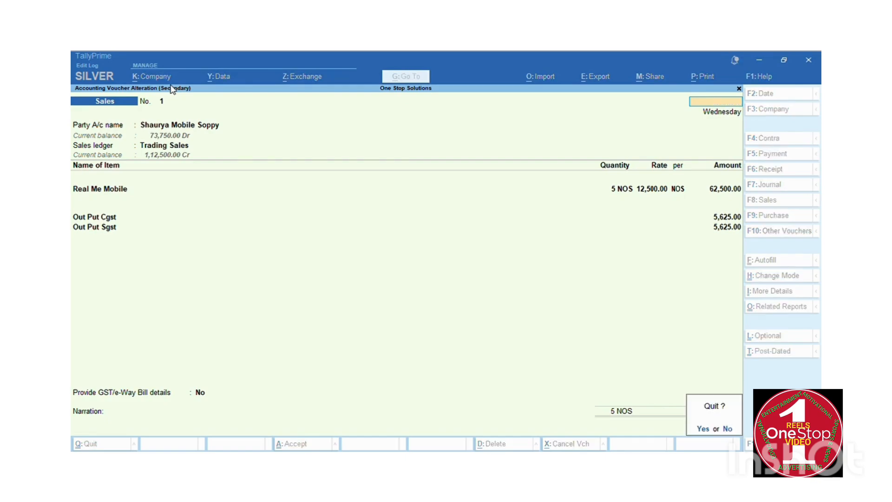
{"action": "key", "text": "y"}
{"action": "key", "text": "Escape"}
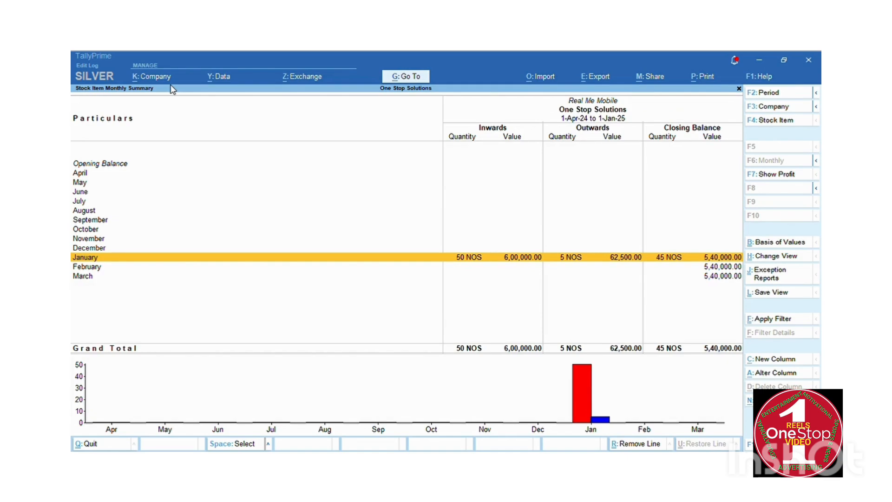
{"action": "key", "text": "Escape"}
Review Vivo Mobile's January sales voucher and quit it without saving.
{"action": "key", "text": "Down"}
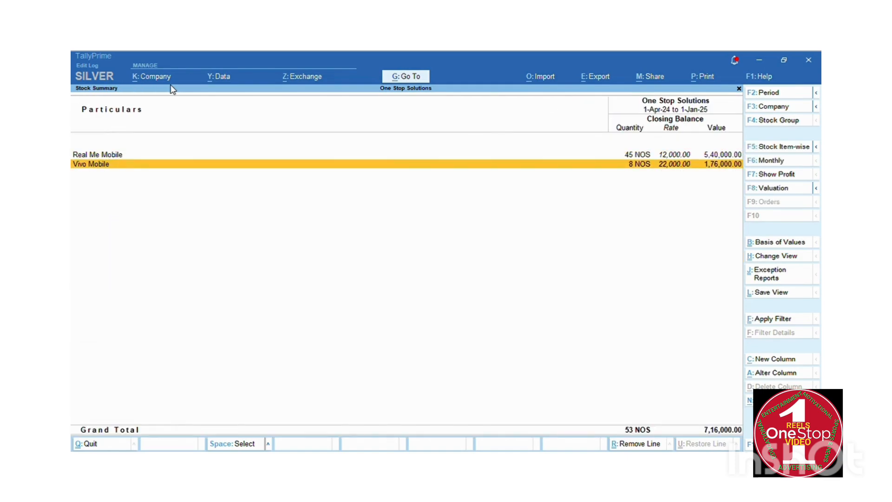
{"action": "key", "text": "Return"}
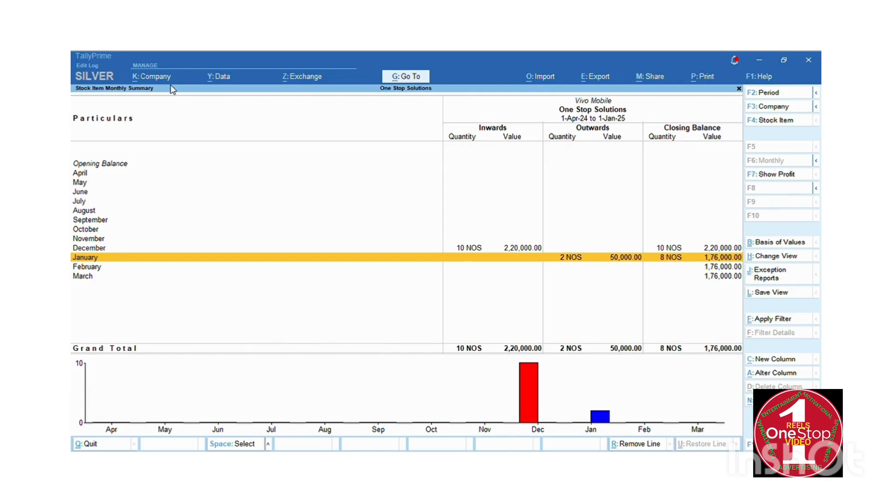
{"action": "key", "text": "Return"}
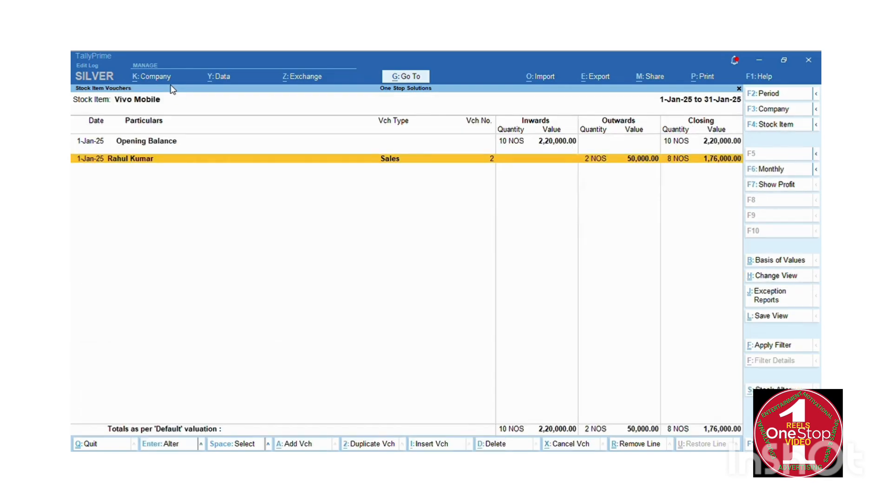
{"action": "key", "text": "Return"}
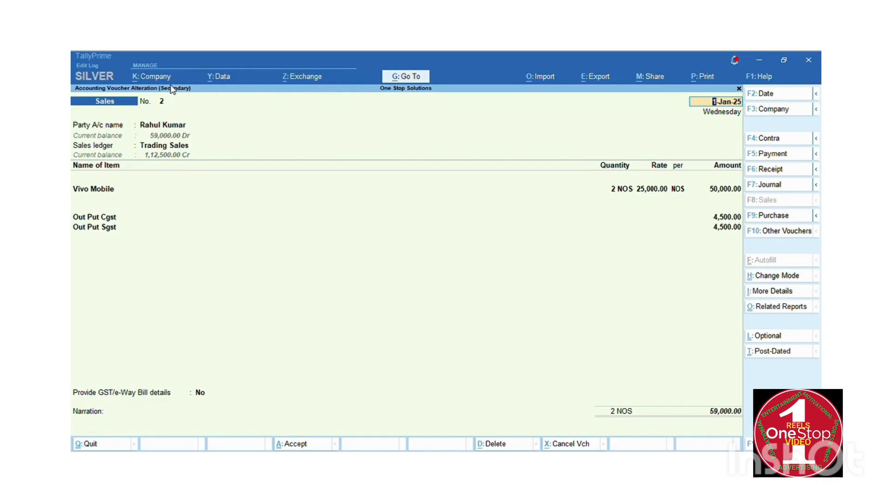
{"action": "key", "text": "Escape"}
{"action": "key", "text": "y"}
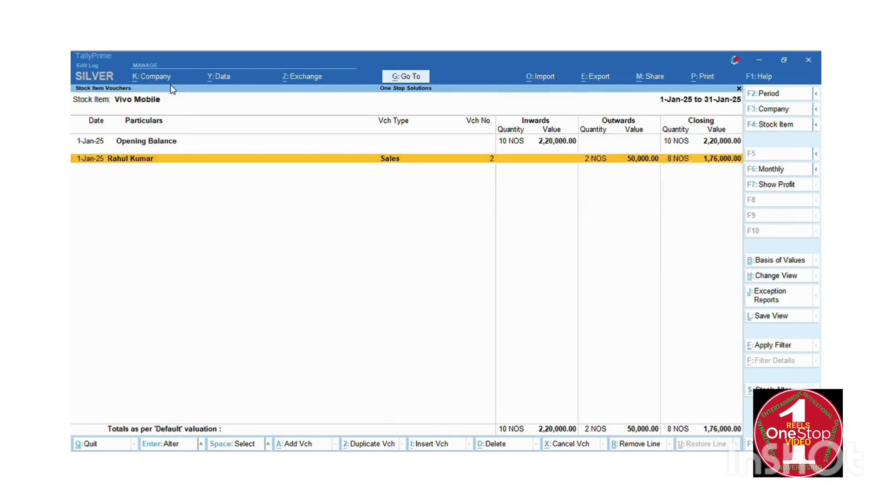
{"action": "key", "text": "Escape"}
Review Vivo Mobile's December Croma purchase voucher unchanged, then close the stock reports.
{"action": "key", "text": "Up"}
{"action": "key", "text": "Return"}
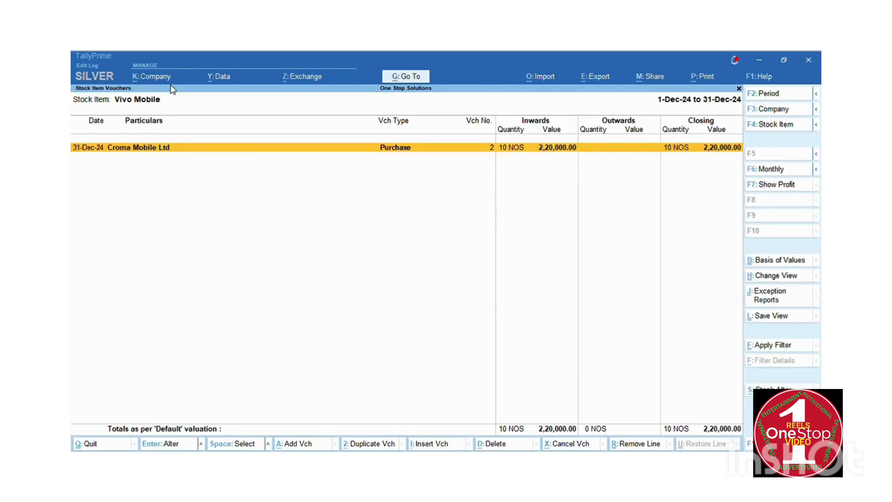
{"action": "key", "text": "Return"}
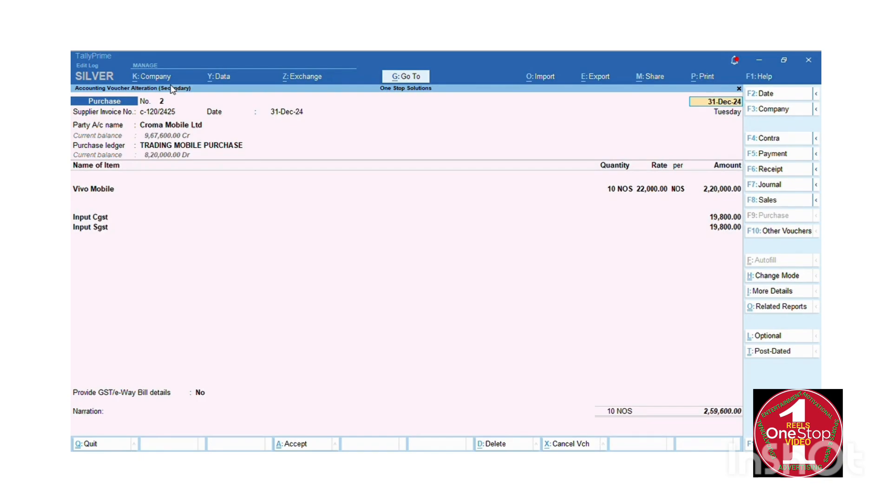
{"action": "key", "text": "Escape"}
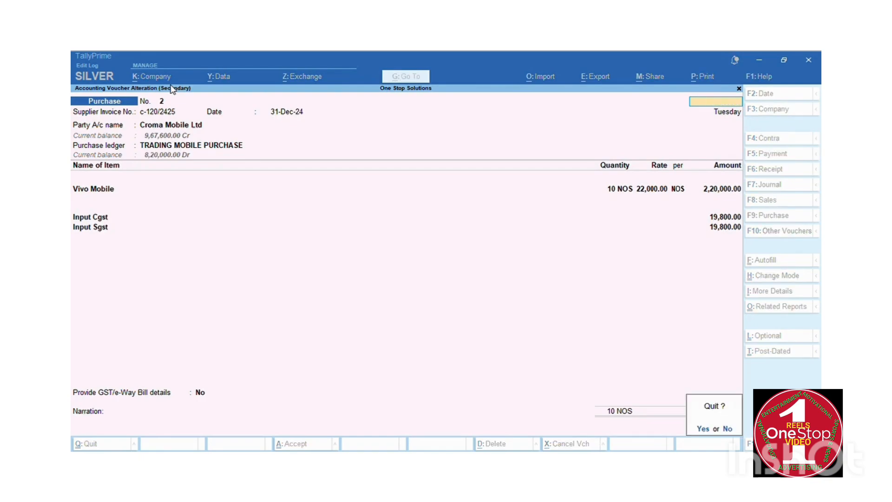
{"action": "key", "text": "y"}
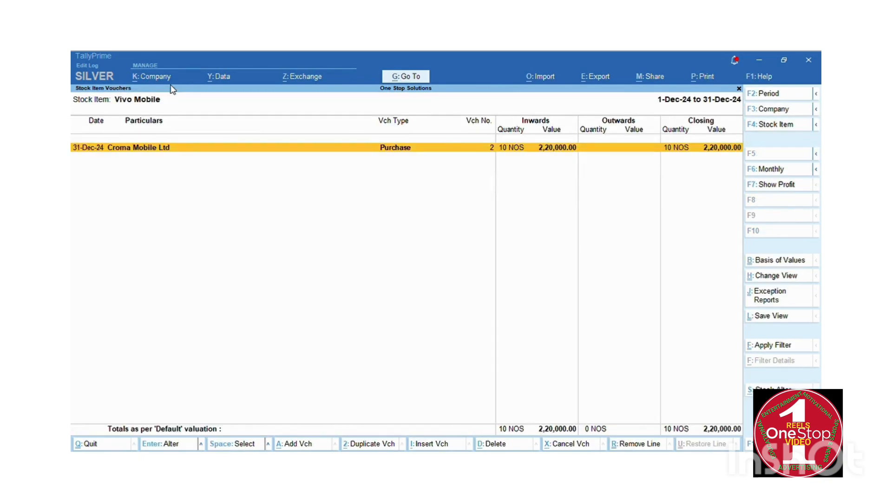
{"action": "key", "text": "Escape"}
{"action": "key", "text": "Escape"}
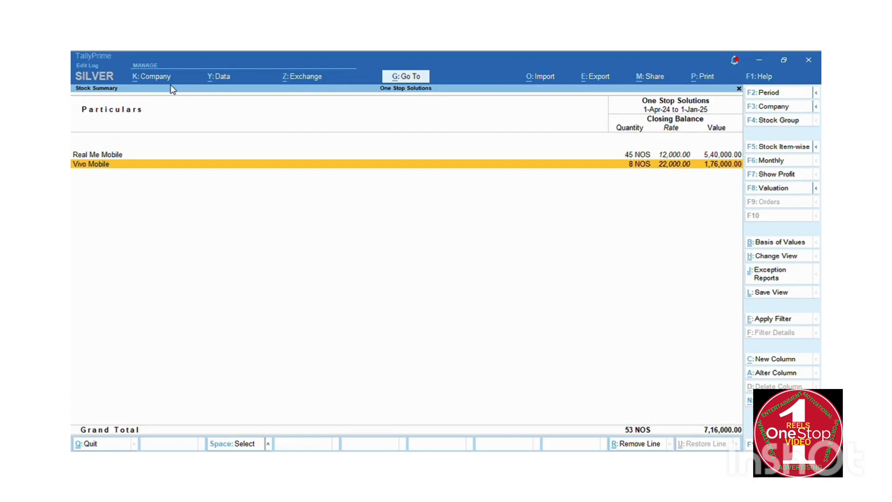
{"action": "key", "text": "Up"}
{"action": "key", "text": "Down"}
{"action": "key", "text": "Escape"}
{"action": "key", "text": "Up"}
{"action": "key", "text": "Up"}
{"action": "key", "text": "Up"}
{"action": "key", "text": "Up"}
{"action": "key", "text": "Up"}
{"action": "key", "text": "Up"}
{"action": "key", "text": "Up"}
{"action": "key", "text": "Up"}
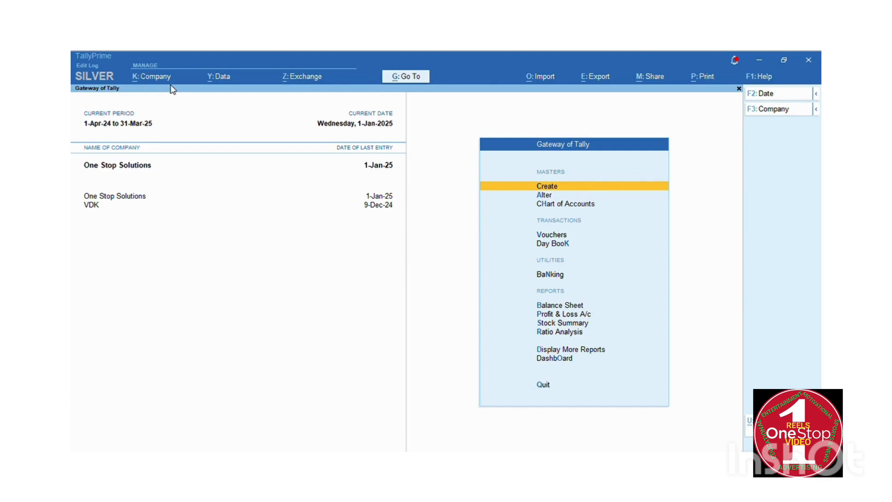
{"action": "key", "text": "Down"}
{"action": "key", "text": "Down"}
{"action": "key", "text": "Down"}
{"action": "key", "text": "Down"}
{"action": "key", "text": "Down"}
{"action": "key", "text": "Down"}
{"action": "key", "text": "Down"}
{"action": "key", "text": "Down"}
{"action": "key", "text": "Down"}
{"action": "key", "text": "Down"}
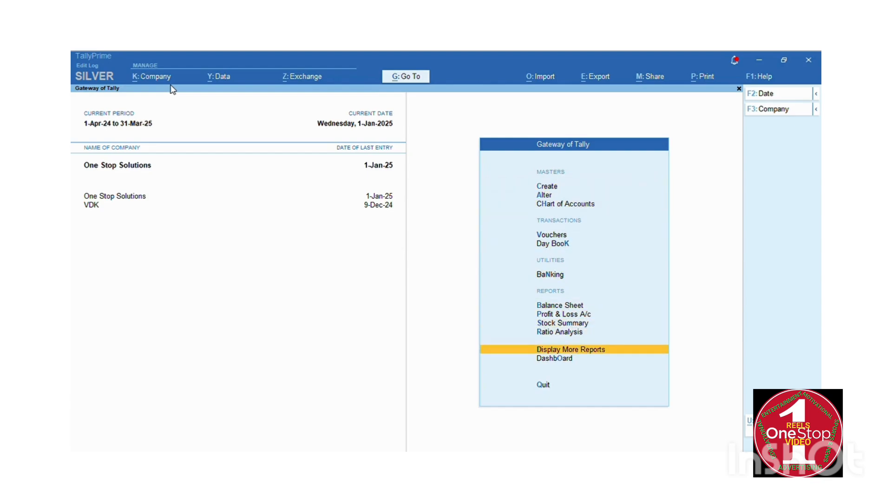
{"action": "key", "text": "Return"}
{"action": "key", "text": "Down"}
{"action": "key", "text": "Down"}
{"action": "key", "text": "Down"}
{"action": "key", "text": "Down"}
{"action": "key", "text": "Down"}
{"action": "key", "text": "Down"}
{"action": "key", "text": "Down"}
{"action": "key", "text": "Down"}
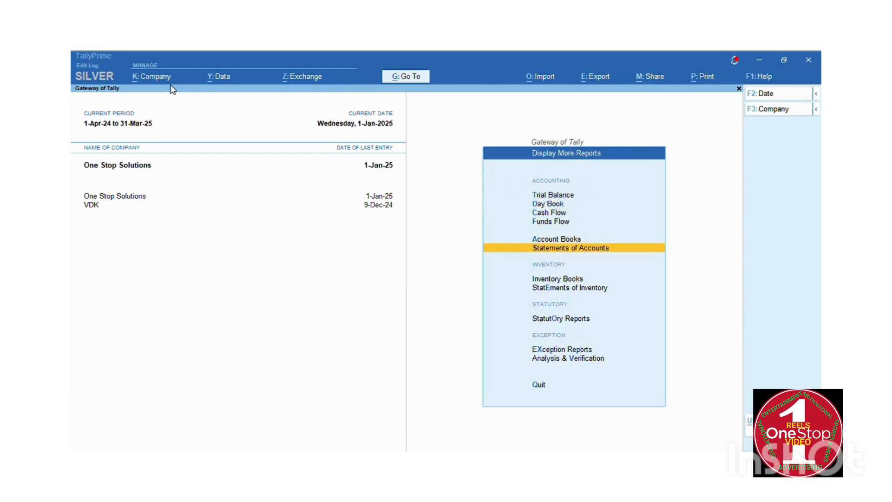
{"action": "key", "text": "Up"}
{"action": "key", "text": "Up"}
{"action": "key", "text": "Up"}
{"action": "key", "text": "Up"}
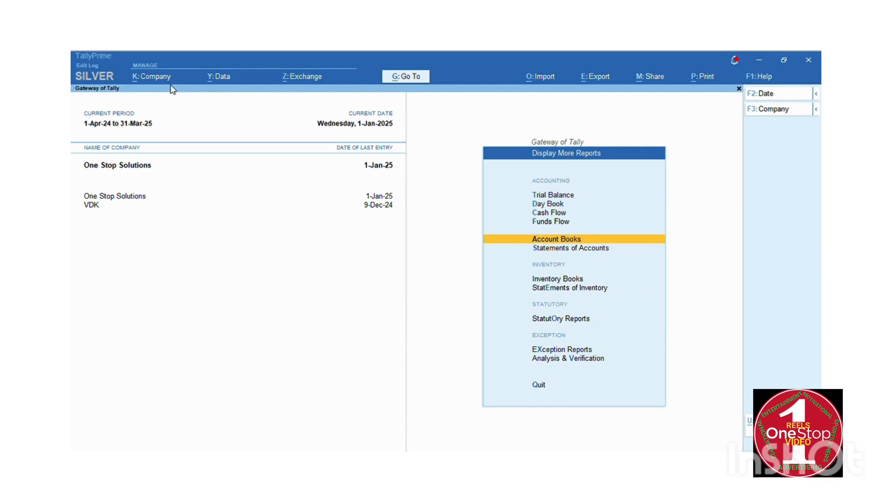
{"action": "key", "text": "Return"}
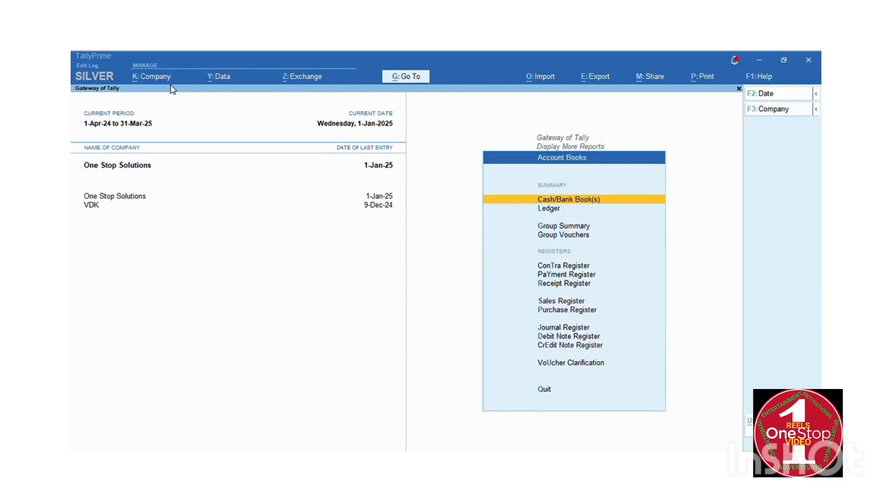
{"action": "key", "text": "Escape"}
{"action": "key", "text": "Escape"}
{"action": "key", "text": "Up"}
{"action": "key", "text": "Up"}
{"action": "key", "text": "Up"}
{"action": "key", "text": "Up"}
{"action": "key", "text": "Up"}
{"action": "key", "text": "Up"}
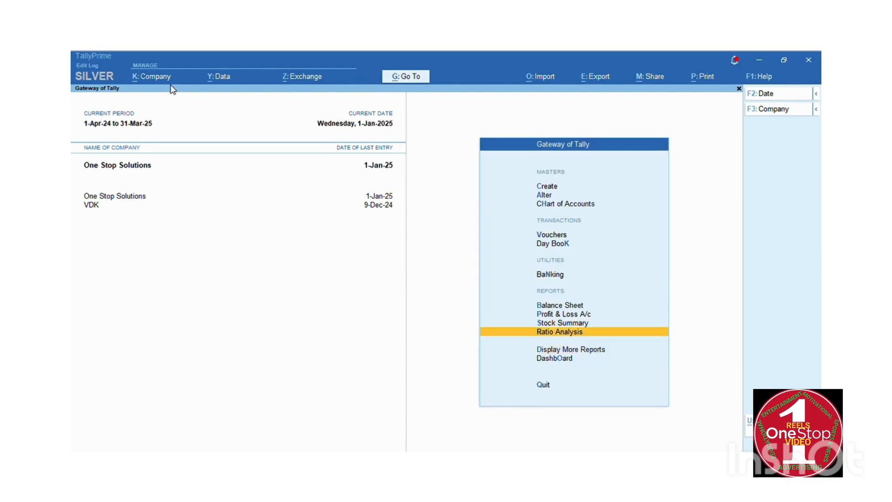
{"action": "key", "text": "Up"}
{"action": "key", "text": "Up"}
{"action": "key", "text": "Up"}
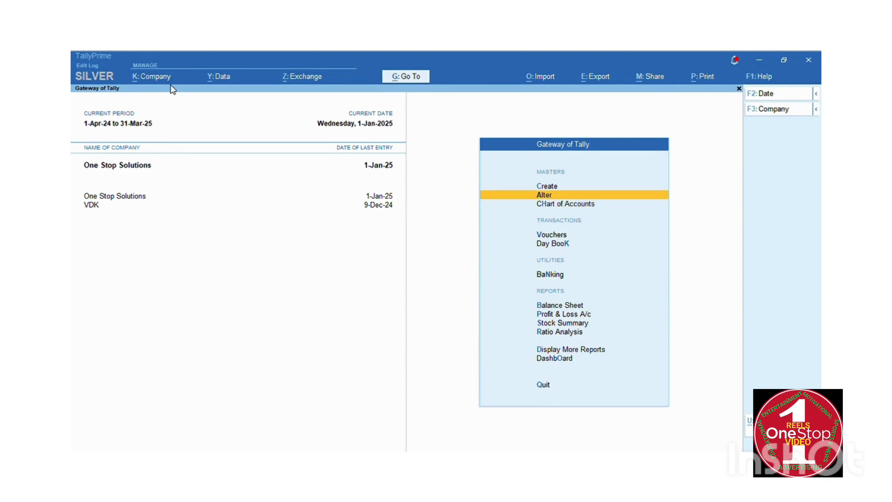
{"action": "key", "text": "Return"}
{"action": "key", "text": "Down"}
{"action": "key", "text": "Return"}
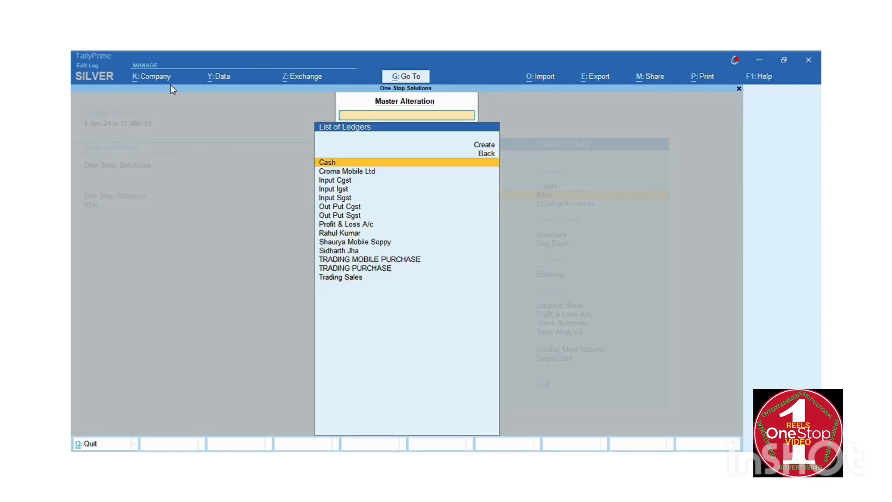
{"action": "key", "text": "Down"}
{"action": "key", "text": "Down"}
{"action": "key", "text": "Down"}
{"action": "key", "text": "Down"}
{"action": "key", "text": "Down"}
{"action": "key", "text": "Return"}
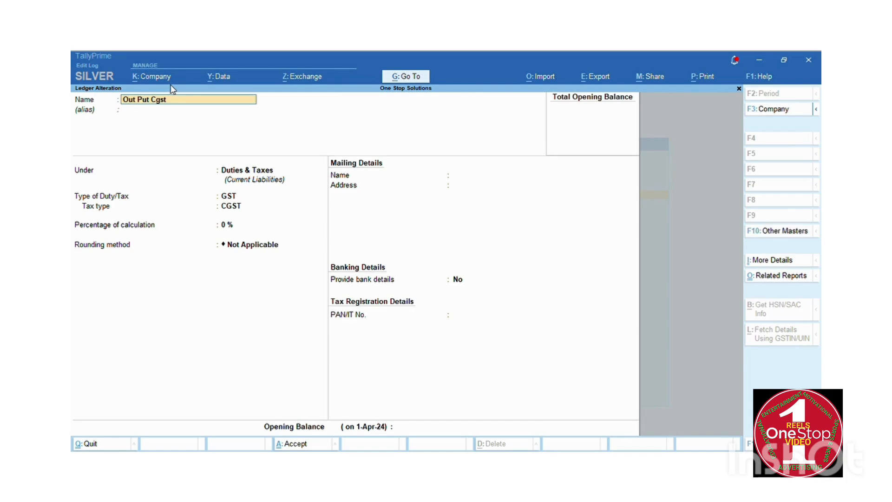
{"action": "key", "text": "ctrl"}
{"action": "key", "text": "BackSpace"}
{"action": "key", "text": "Escape"}
{"action": "key", "text": "y"}
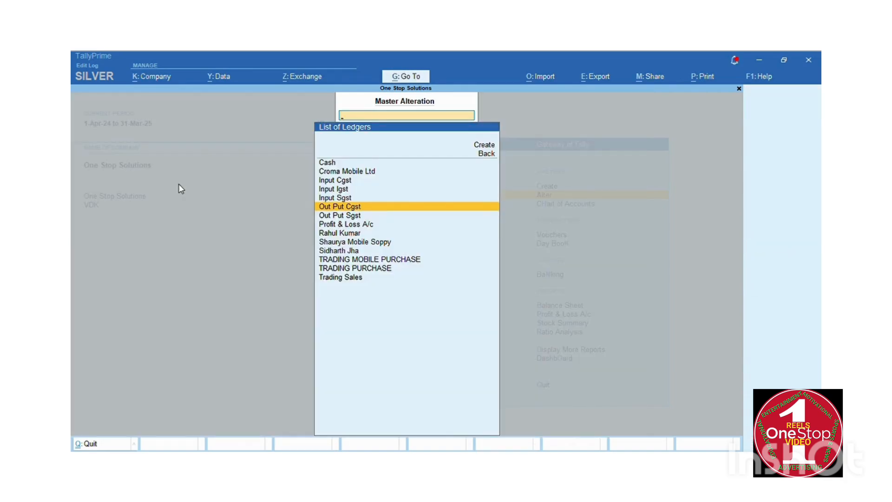
{"action": "key", "text": "Return"}
{"action": "key", "text": "Escape"}
{"action": "key", "text": "Escape"}
{"action": "key", "text": "y"}
{"action": "key", "text": "Escape"}
{"action": "key", "text": "Escape"}
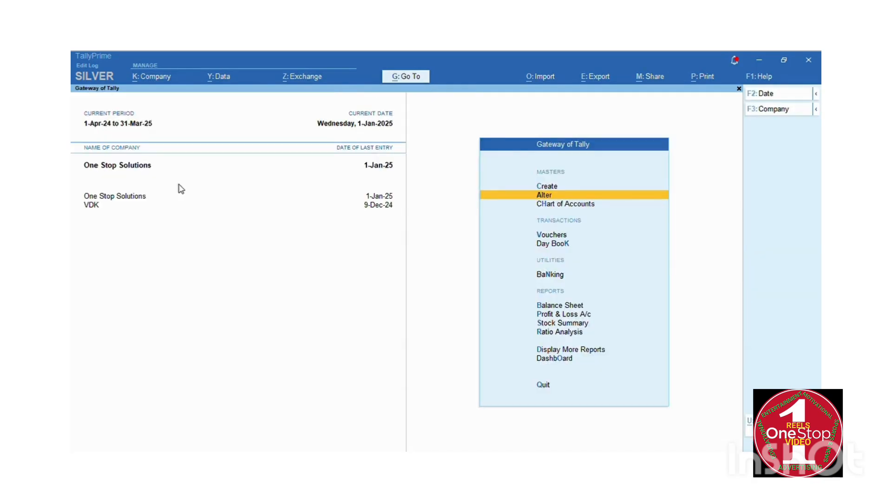
Open the mobile-shop customer ledger for alteration from the Ledger list.
{"action": "key", "text": "Return"}
{"action": "key", "text": "Down"}
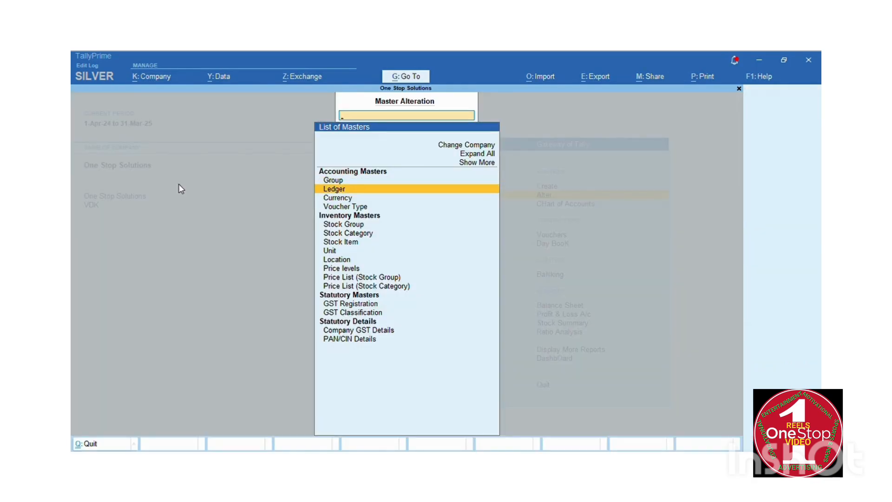
{"action": "key", "text": "Return"}
{"action": "key", "text": "Down"}
{"action": "key", "text": "Down"}
{"action": "key", "text": "Down"}
{"action": "key", "text": "Down"}
{"action": "key", "text": "Down"}
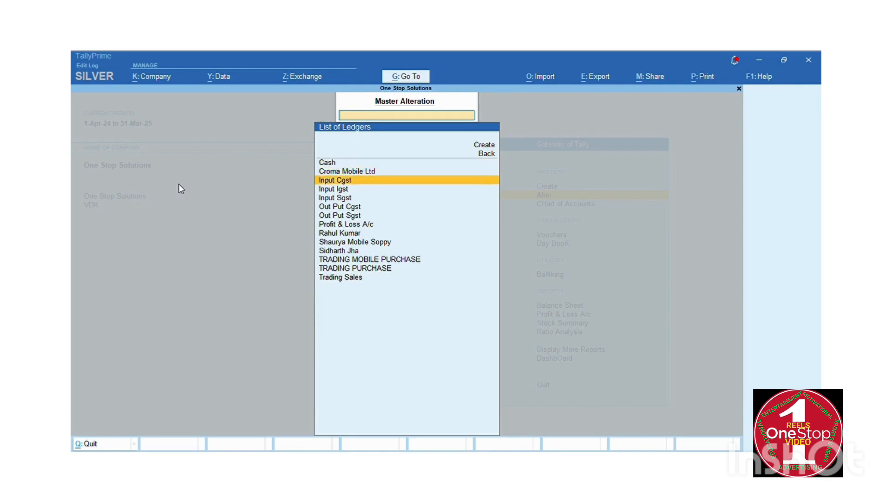
{"action": "key", "text": "Down"}
{"action": "key", "text": "Down"}
{"action": "key", "text": "Down"}
{"action": "key", "text": "Down"}
{"action": "key", "text": "Return"}
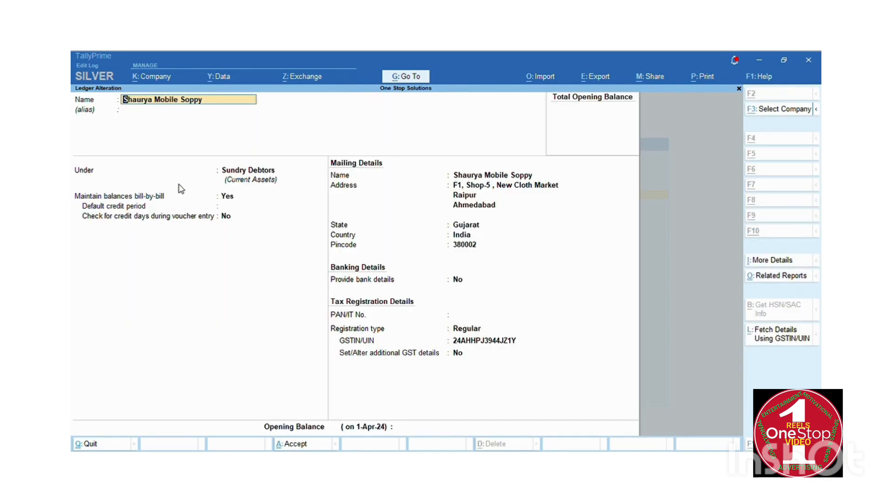
Quit the ledger alteration without saving and return to the Gateway of Tally.
{"action": "key", "text": "ctrl"}
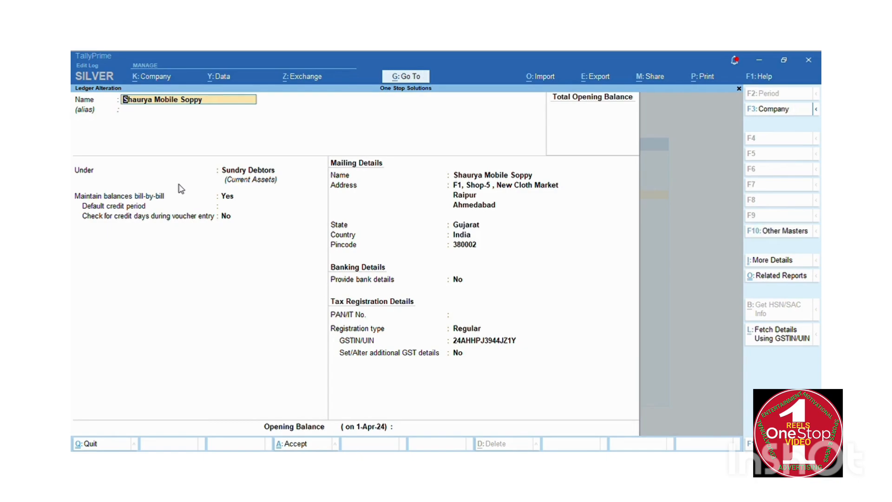
{"action": "key", "text": "Return"}
{"action": "key", "text": "Return"}
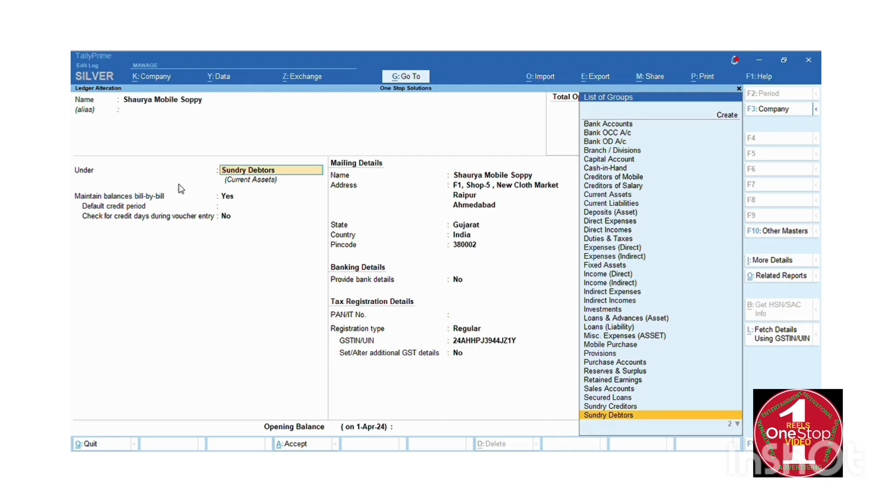
{"action": "key", "text": "BackSpace"}
{"action": "key", "text": "Escape"}
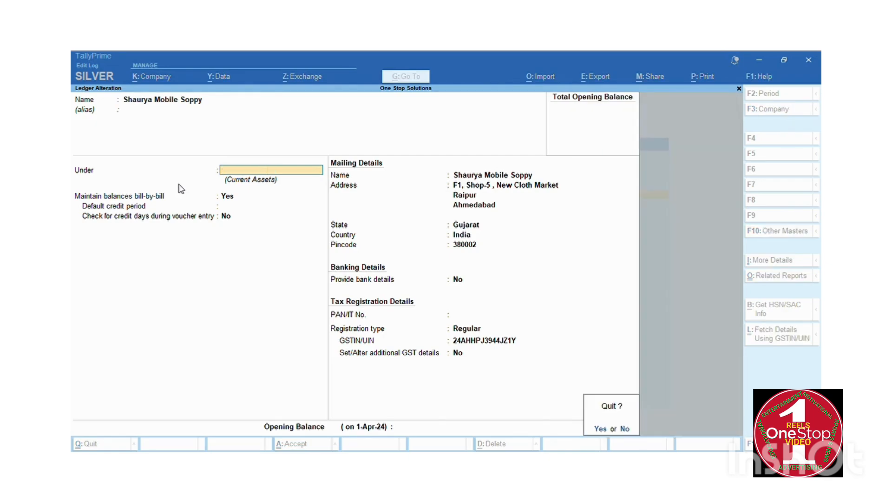
{"action": "key", "text": "y"}
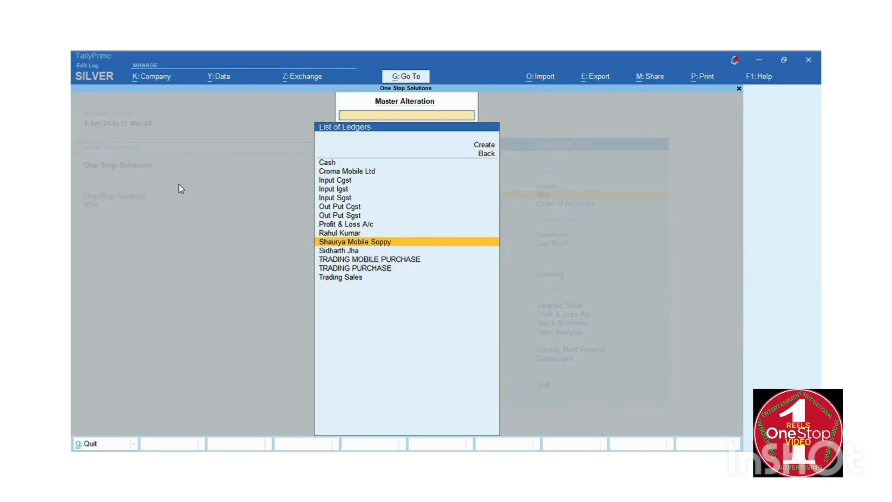
{"action": "key", "text": "Escape"}
{"action": "key", "text": "Escape"}
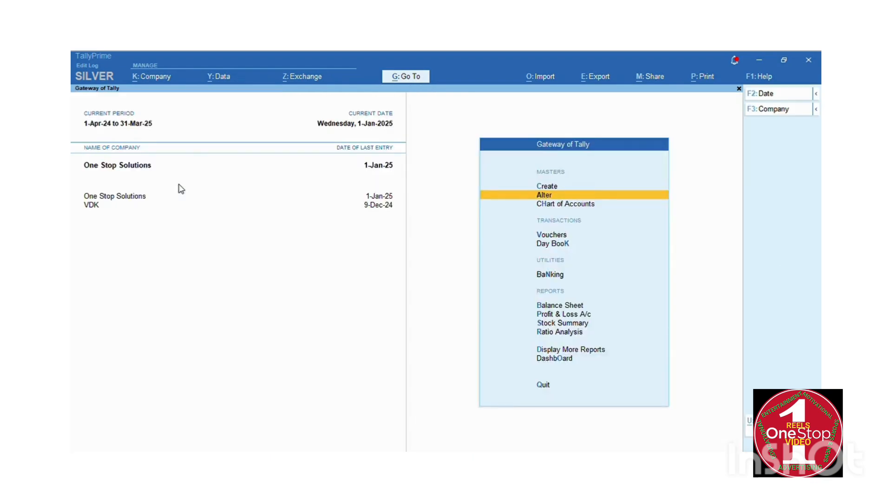
{"action": "key", "text": "Down"}
{"action": "key", "text": "Down"}
{"action": "key", "text": "Down"}
{"action": "key", "text": "Down"}
{"action": "key", "text": "Down"}
Open the monthly Purchase Register via Display More Reports > Account Books.
{"action": "key", "text": "Down"}
{"action": "key", "text": "Down"}
{"action": "key", "text": "Down"}
{"action": "key", "text": "Down"}
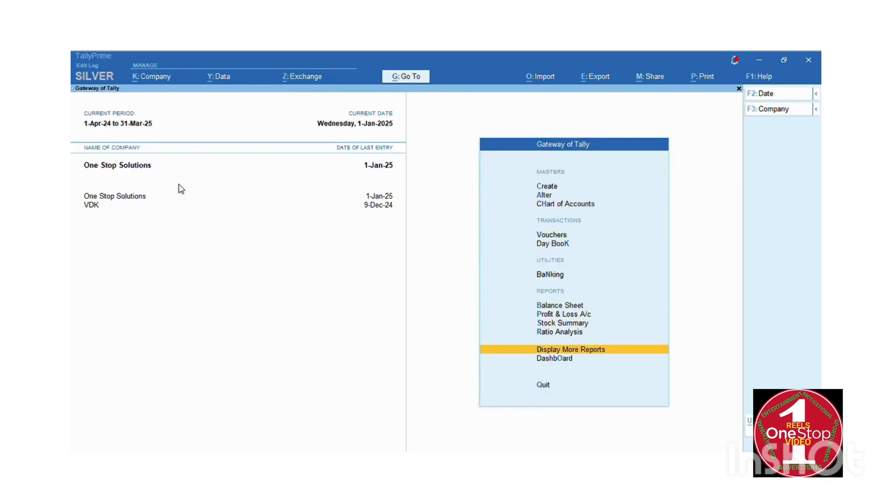
{"action": "key", "text": "Return"}
{"action": "key", "text": "Down"}
{"action": "key", "text": "Down"}
{"action": "key", "text": "Down"}
{"action": "key", "text": "Down"}
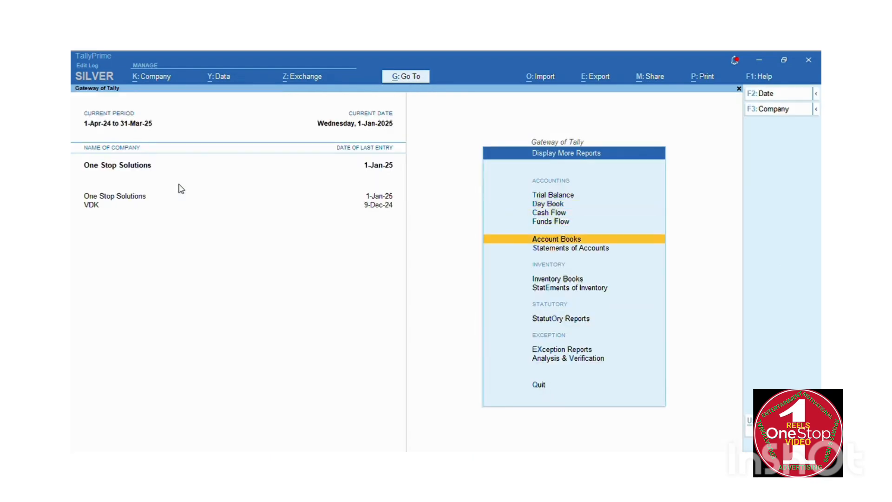
{"action": "key", "text": "Return"}
{"action": "key", "text": "Down"}
{"action": "key", "text": "Down"}
{"action": "key", "text": "Down"}
{"action": "key", "text": "Down"}
{"action": "key", "text": "Down"}
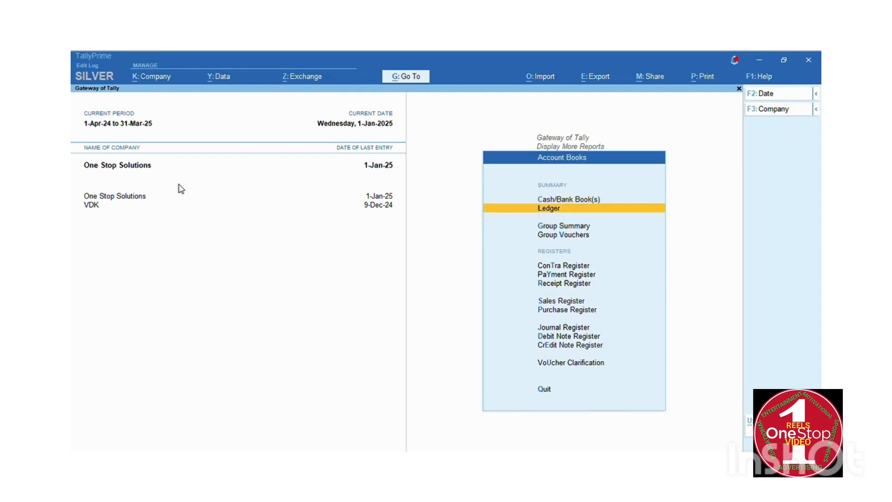
{"action": "key", "text": "Down"}
{"action": "key", "text": "Down"}
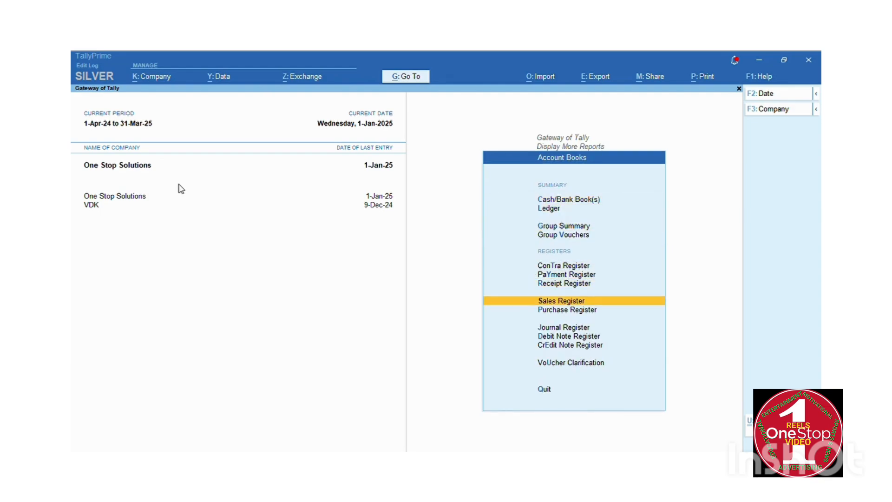
{"action": "key", "text": "Down"}
{"action": "key", "text": "Return"}
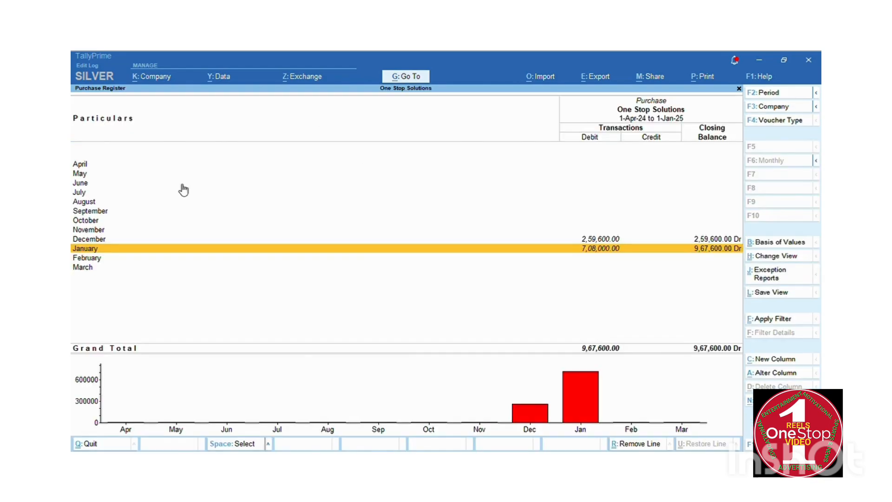
Check December and January purchase vouchers, then open the Sales Register showing 1,32,750.00 in January.
{"action": "key", "text": "Up"}
{"action": "key", "text": "Return"}
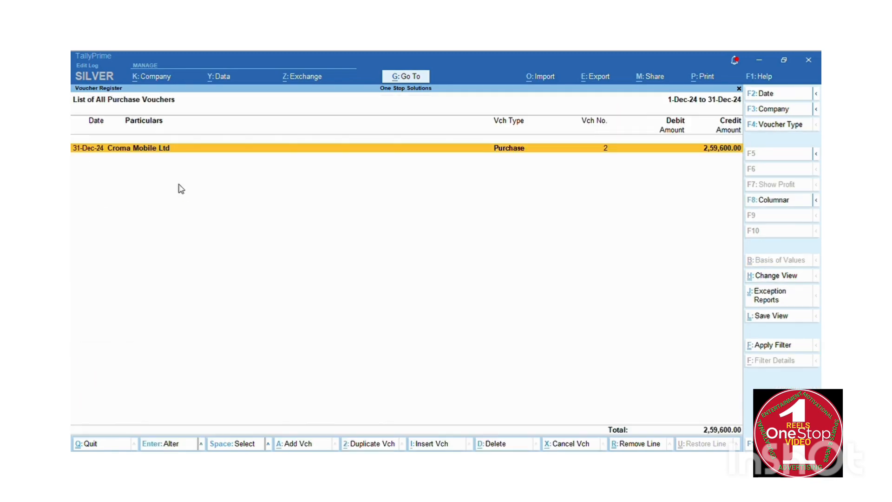
{"action": "key", "text": "Escape"}
{"action": "key", "text": "Down"}
{"action": "key", "text": "Return"}
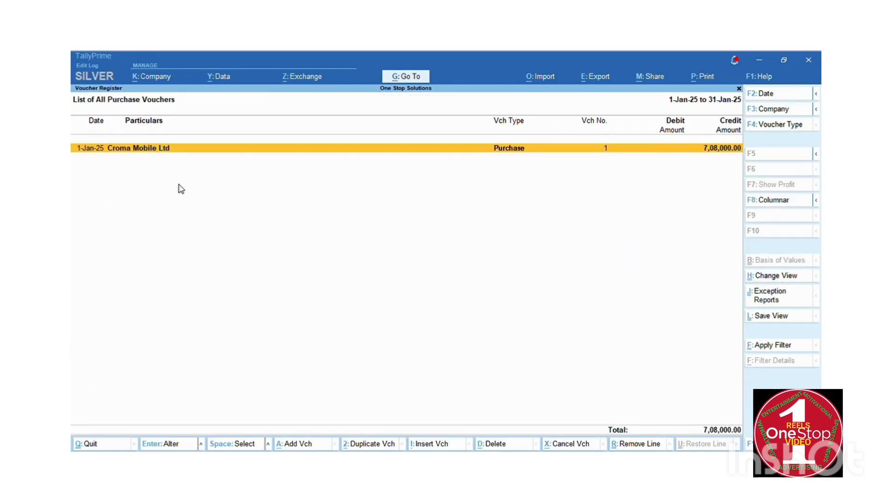
{"action": "key", "text": "Escape"}
{"action": "key", "text": "Escape"}
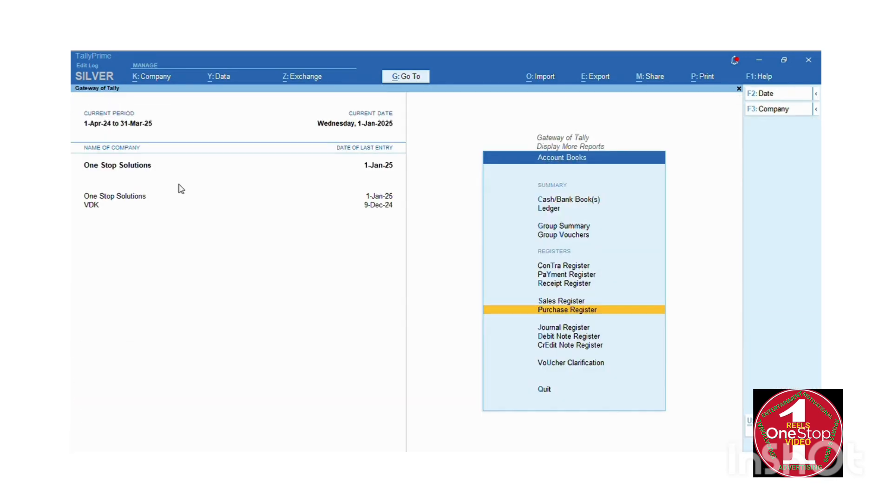
{"action": "key", "text": "Up"}
{"action": "key", "text": "Return"}
Delete both January sales vouchers with Alt+D, leaving the sales list empty, and return to Account Books.
{"action": "key", "text": "Up"}
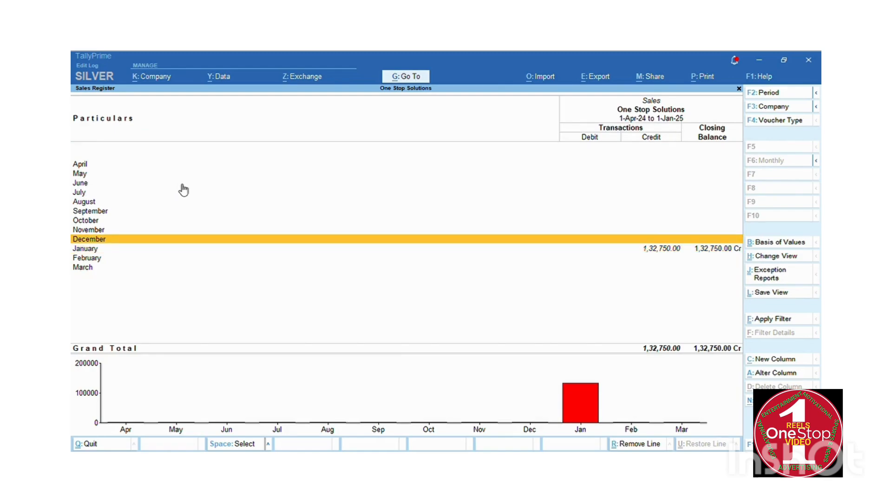
{"action": "key", "text": "Down"}
{"action": "key", "text": "Return"}
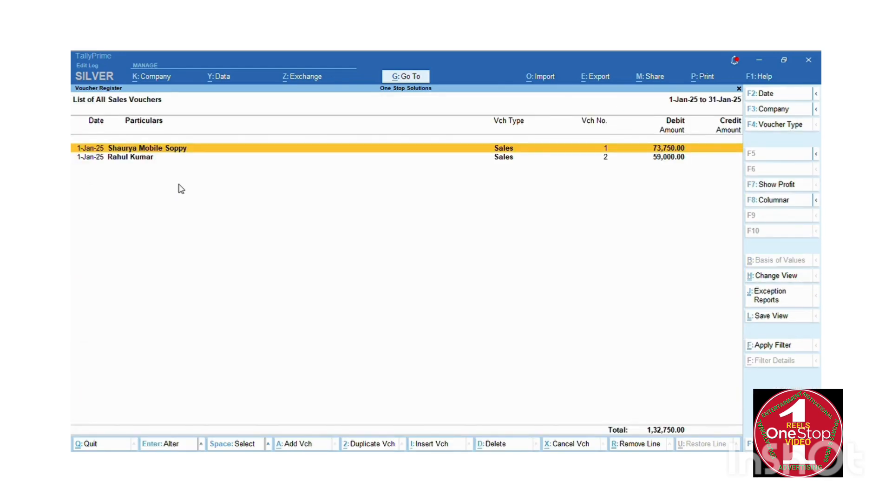
{"action": "key", "text": "Return"}
{"action": "key", "text": "alt+d"}
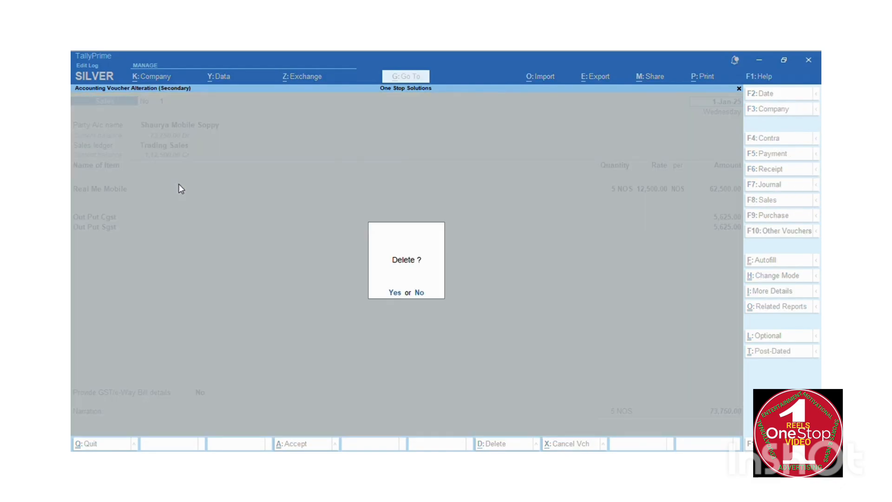
{"action": "key", "text": "y"}
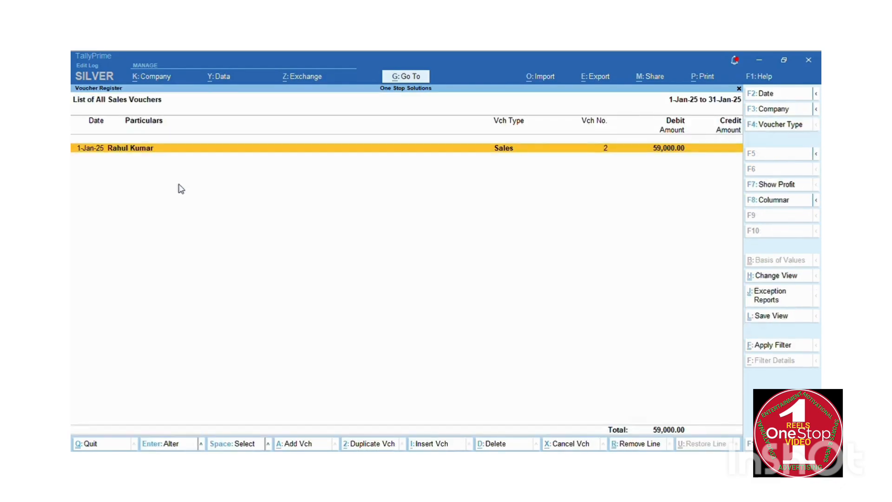
{"action": "key", "text": "Return"}
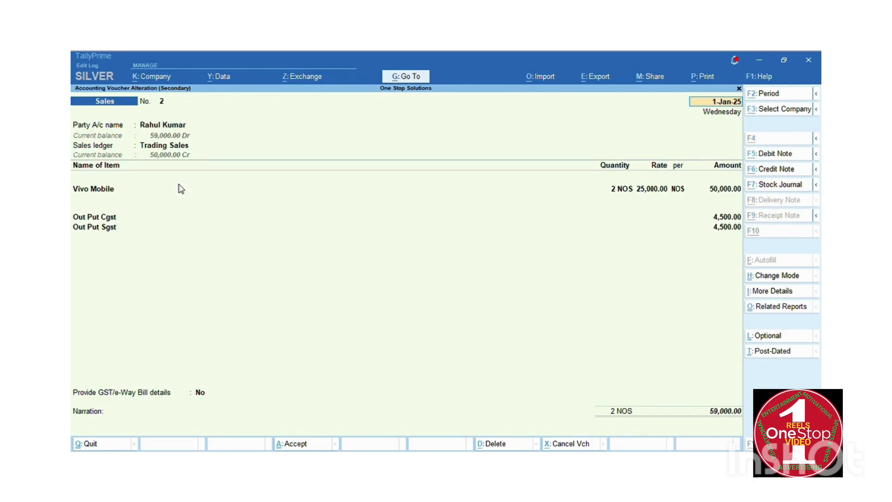
{"action": "key", "text": "alt+d"}
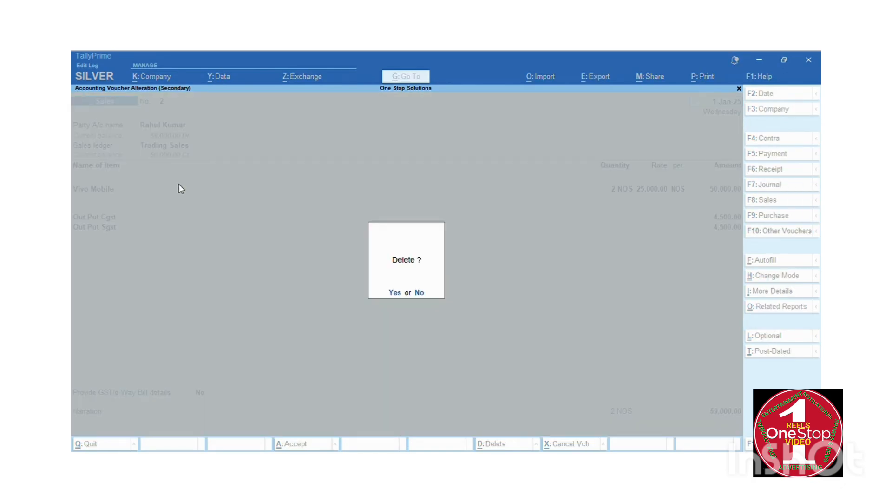
{"action": "key", "text": "y"}
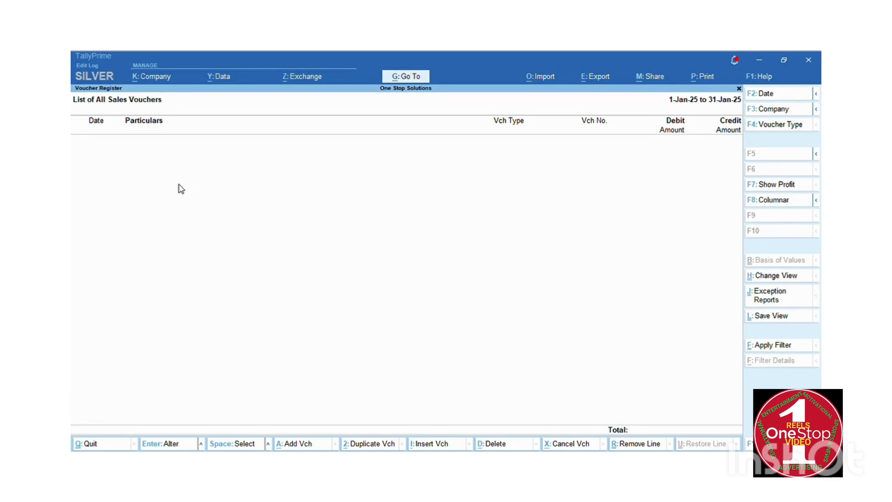
{"action": "key", "text": "Escape"}
{"action": "key", "text": "Escape"}
Return to the Gateway of Tally and open the ledger list under Alter.
{"action": "key", "text": "Up"}
{"action": "key", "text": "Up"}
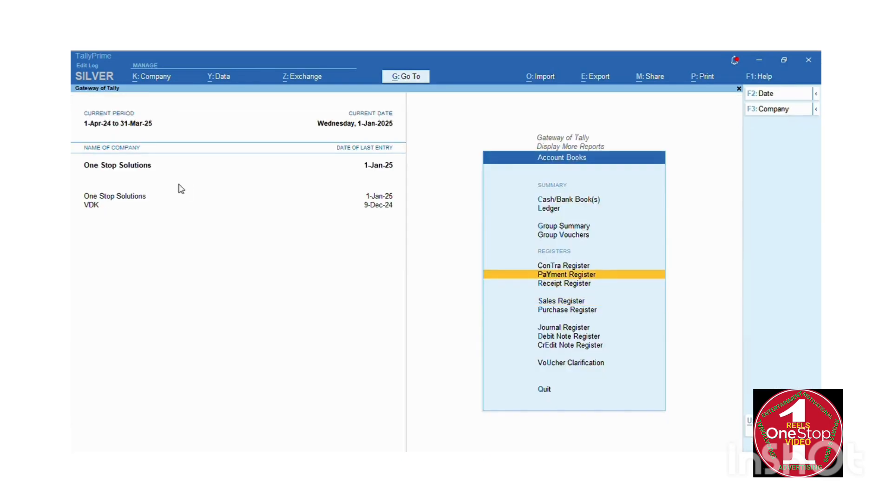
{"action": "key", "text": "Up"}
{"action": "key", "text": "Up"}
{"action": "key", "text": "Up"}
{"action": "key", "text": "Escape"}
{"action": "key", "text": "Up"}
{"action": "key", "text": "Up"}
{"action": "key", "text": "Up"}
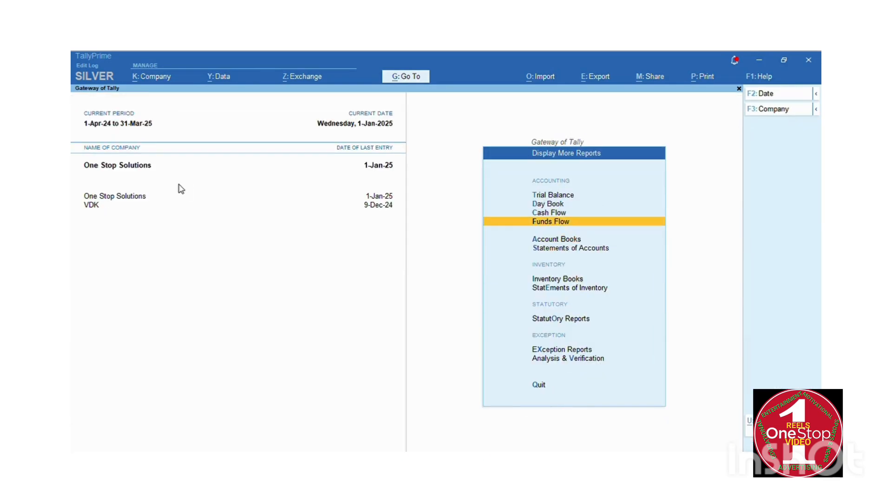
{"action": "key", "text": "Escape"}
{"action": "key", "text": "Up"}
{"action": "key", "text": "Up"}
{"action": "key", "text": "Up"}
{"action": "key", "text": "Up"}
{"action": "key", "text": "Up"}
{"action": "key", "text": "Up"}
{"action": "key", "text": "Up"}
{"action": "key", "text": "Up"}
{"action": "key", "text": "Up"}
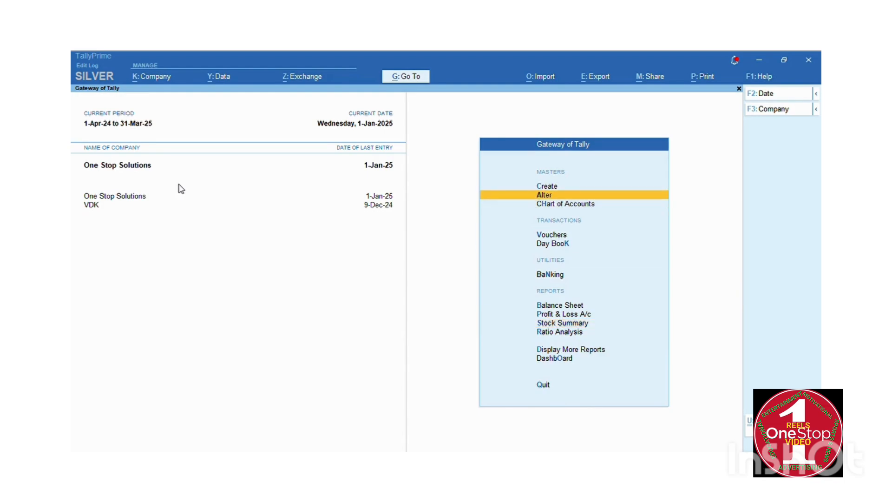
{"action": "key", "text": "Return"}
{"action": "key", "text": "Down"}
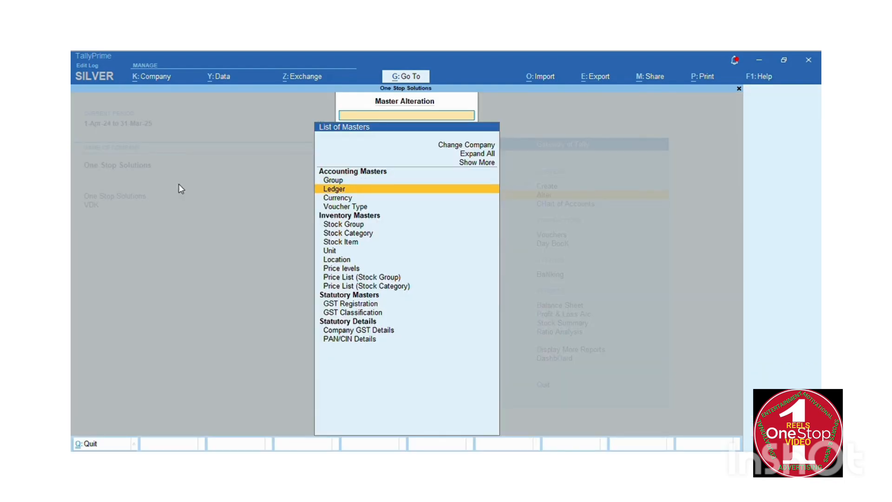
{"action": "key", "text": "Return"}
Delete the Out Put Cgst and Out Put Sgst ledgers.
{"action": "key", "text": "Down"}
{"action": "key", "text": "Down"}
{"action": "key", "text": "Down"}
{"action": "key", "text": "Down"}
{"action": "key", "text": "Down"}
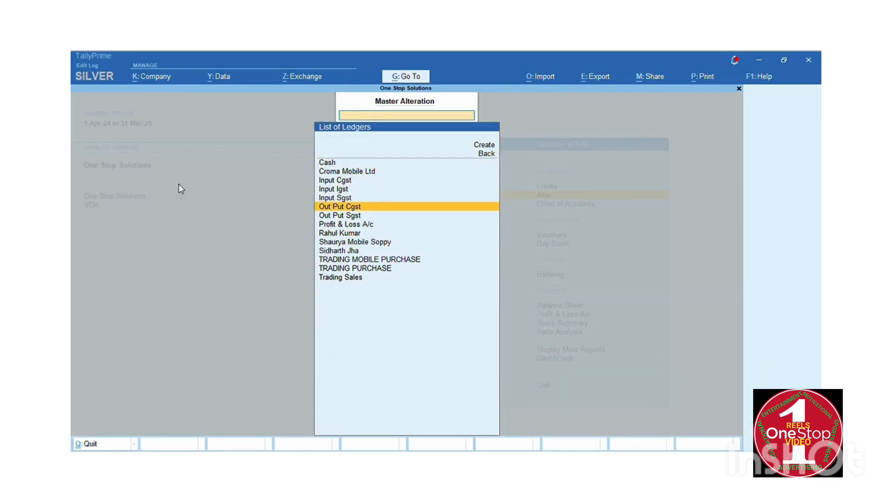
{"action": "key", "text": "Return"}
{"action": "key", "text": "alt+d"}
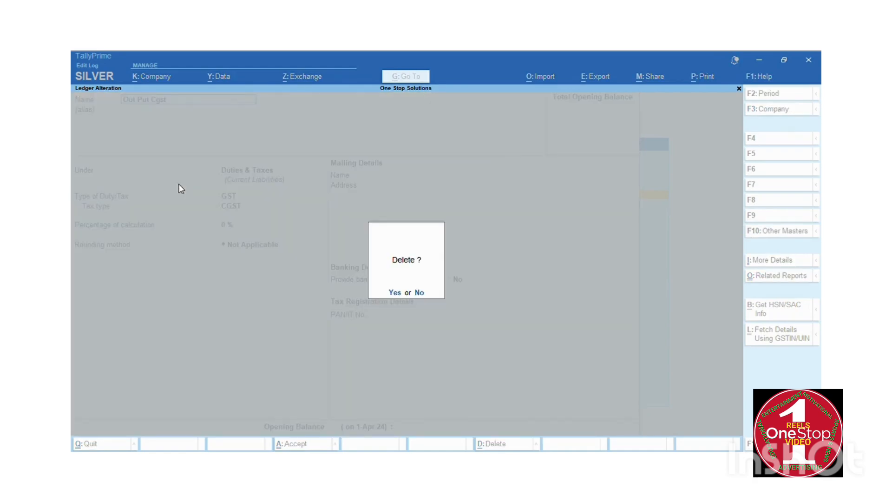
{"action": "key", "text": "y"}
{"action": "key", "text": "Down"}
{"action": "key", "text": "Down"}
{"action": "key", "text": "Down"}
{"action": "key", "text": "Down"}
{"action": "key", "text": "Down"}
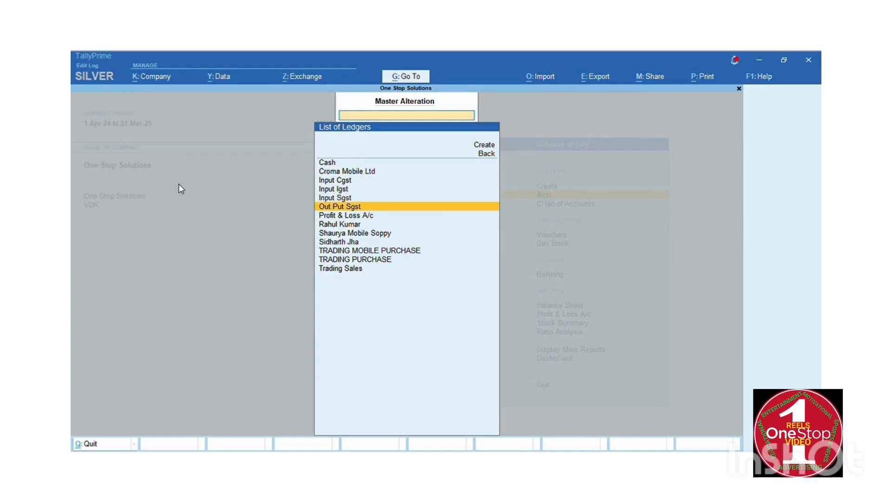
{"action": "key", "text": "Return"}
{"action": "key", "text": "alt+d"}
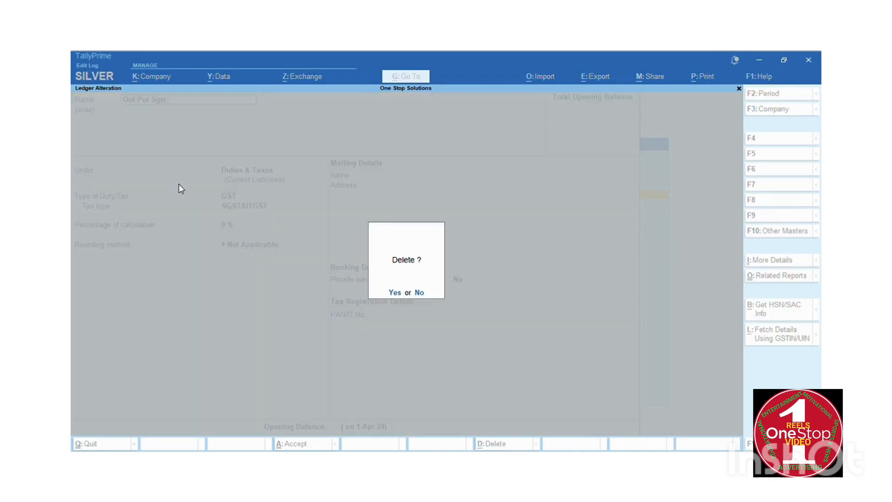
{"action": "key", "text": "y"}
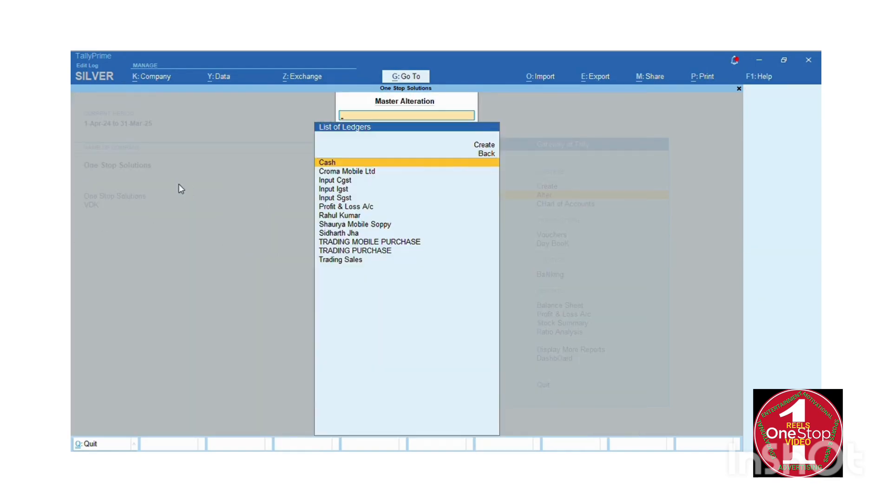
Delete the mobile-shop customer ledger and the individual customer's ledger, then back out to the Gateway of Tally.
{"action": "key", "text": "Down"}
{"action": "key", "text": "Down"}
{"action": "key", "text": "Down"}
{"action": "key", "text": "Down"}
{"action": "key", "text": "Down"}
{"action": "key", "text": "Down"}
{"action": "key", "text": "Down"}
{"action": "key", "text": "Return"}
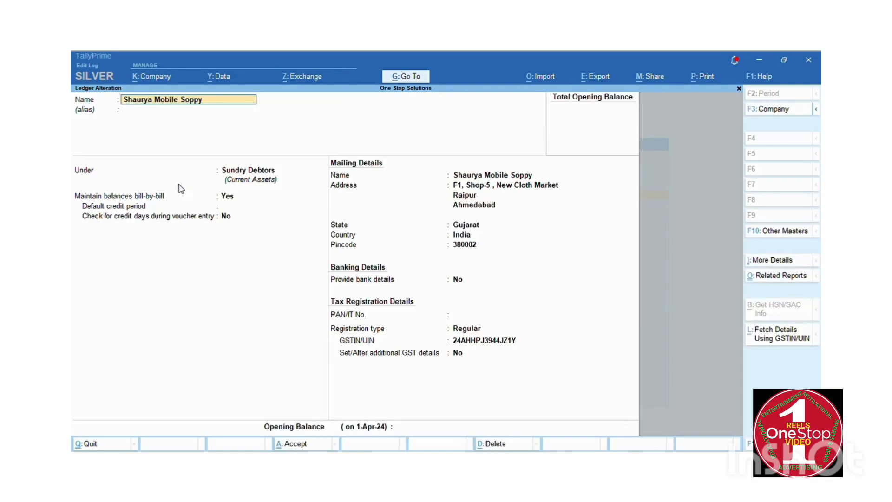
{"action": "key", "text": "alt+d"}
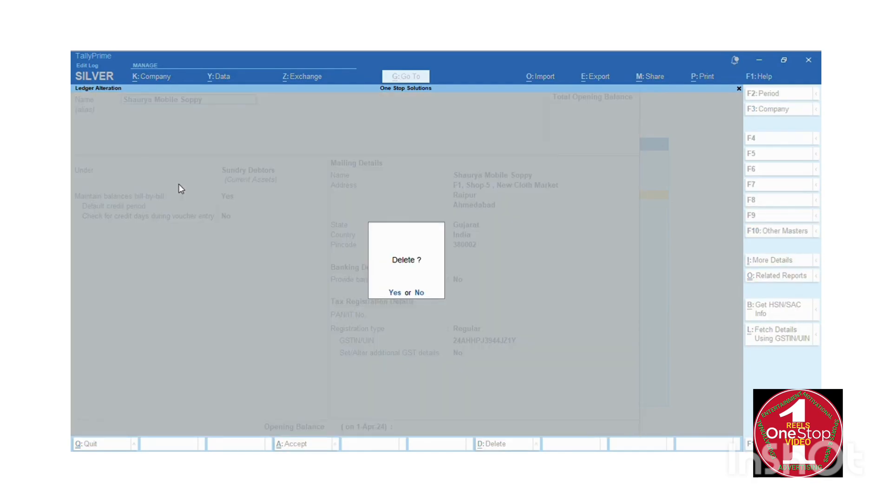
{"action": "key", "text": "y"}
{"action": "key", "text": "Down"}
{"action": "key", "text": "Down"}
{"action": "key", "text": "Down"}
{"action": "key", "text": "Down"}
{"action": "key", "text": "Down"}
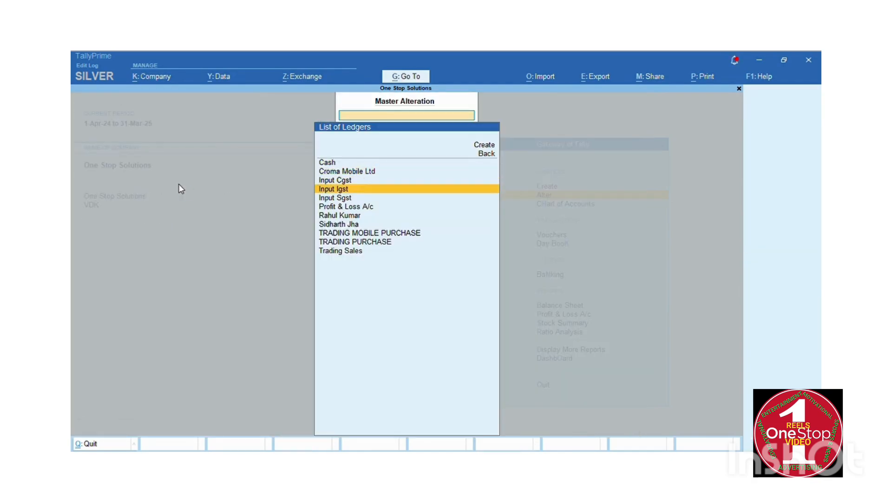
{"action": "key", "text": "Down"}
{"action": "key", "text": "Return"}
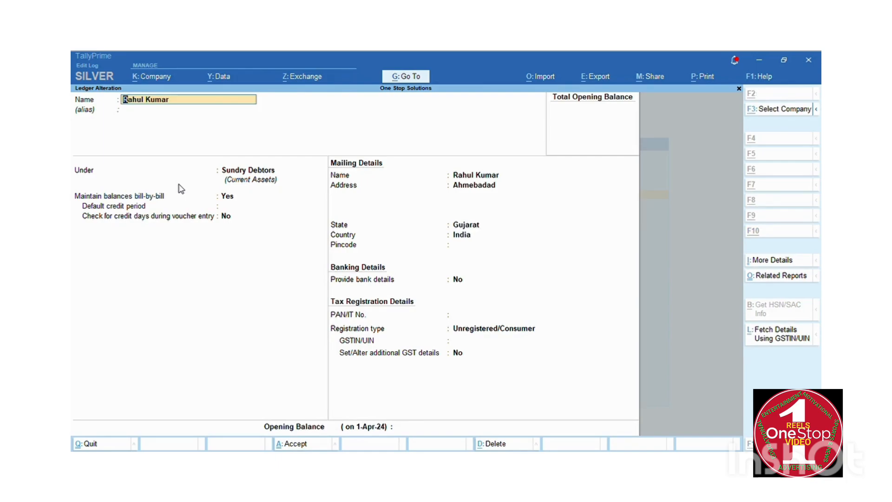
{"action": "key", "text": "alt+d"}
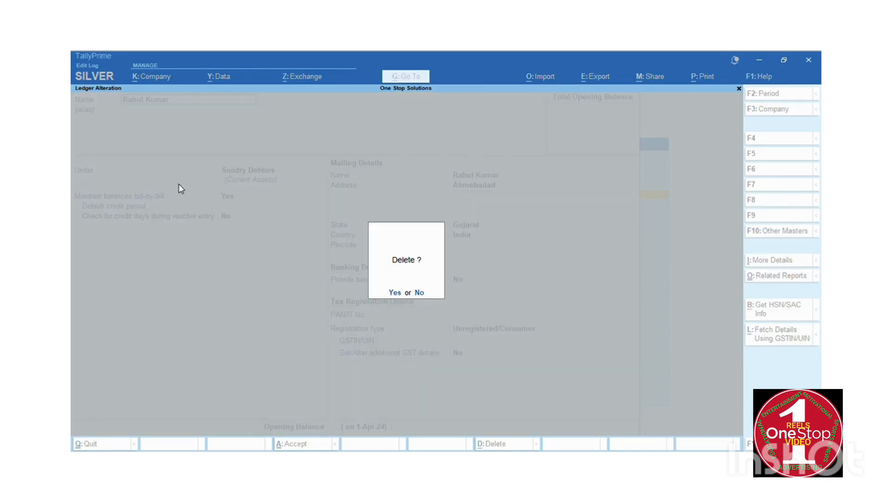
{"action": "key", "text": "y"}
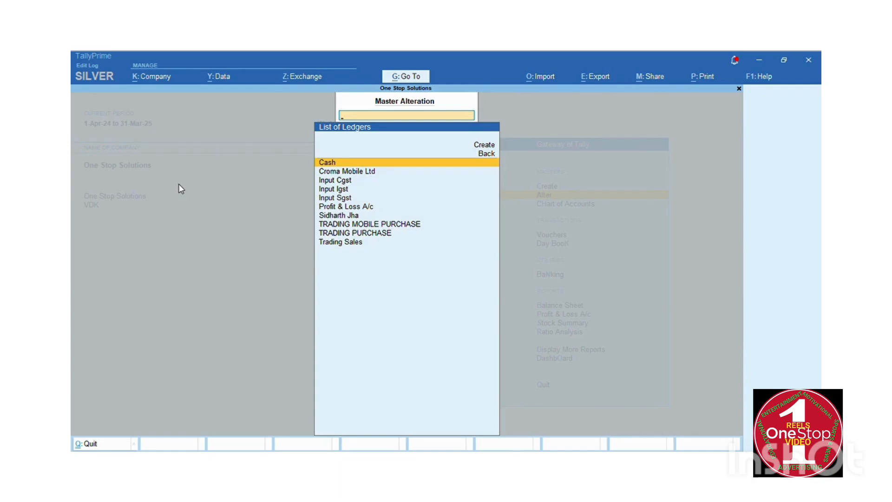
{"action": "key", "text": "Escape"}
{"action": "key", "text": "Escape"}
{"action": "key", "text": "Escape"}
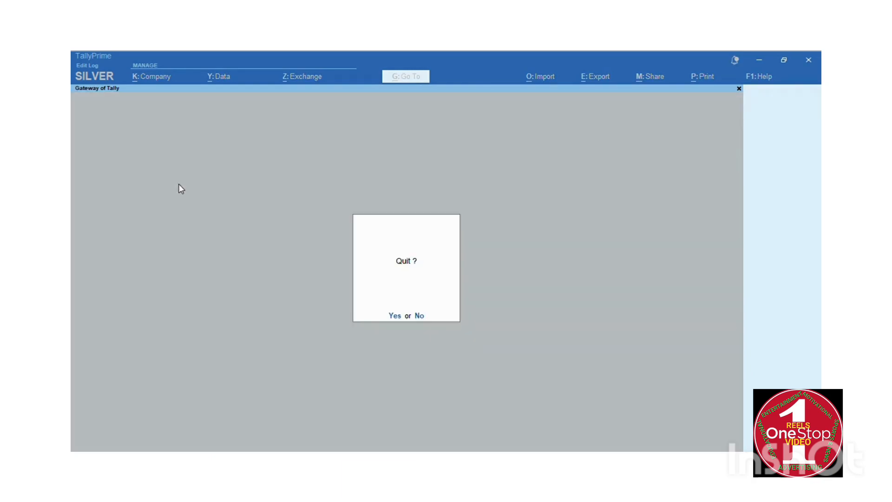
Answer No to the Quit? prompt to stay on the Gateway of Tally.
{"action": "key", "text": "n"}
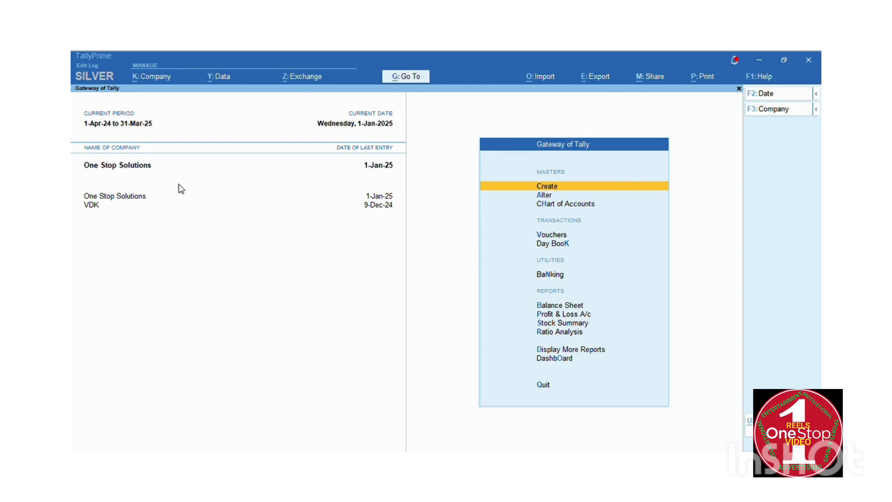
Start a new ledger for the mobile-shop customer and place it under Sundry Debtors.
{"action": "key", "text": "Down"}
{"action": "key", "text": "Up"}
{"action": "key", "text": "Up"}
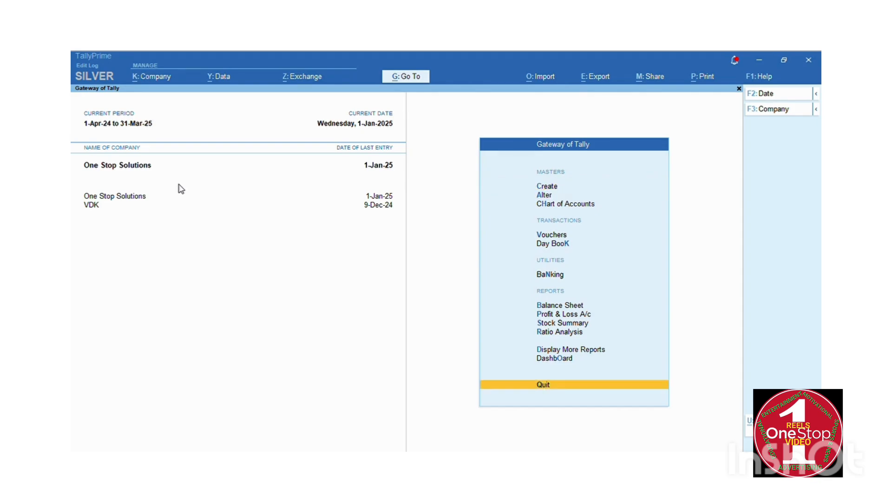
{"action": "key", "text": "Down"}
{"action": "key", "text": "Return"}
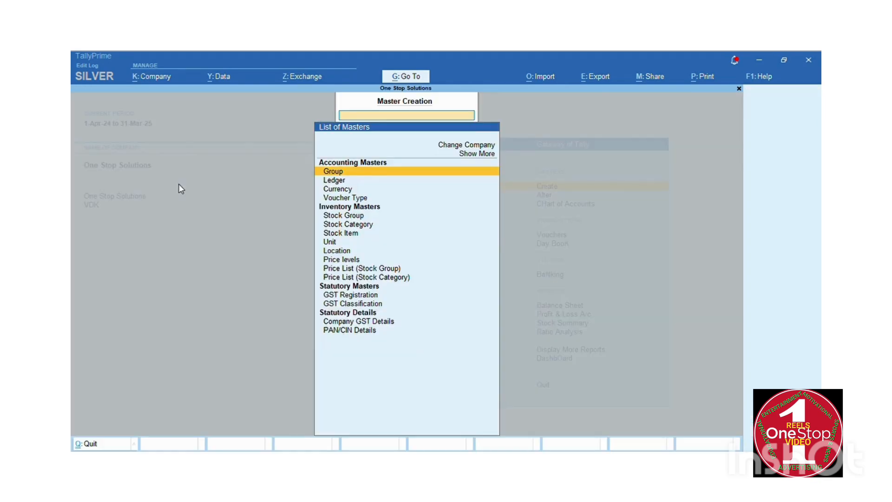
{"action": "key", "text": "Down"}
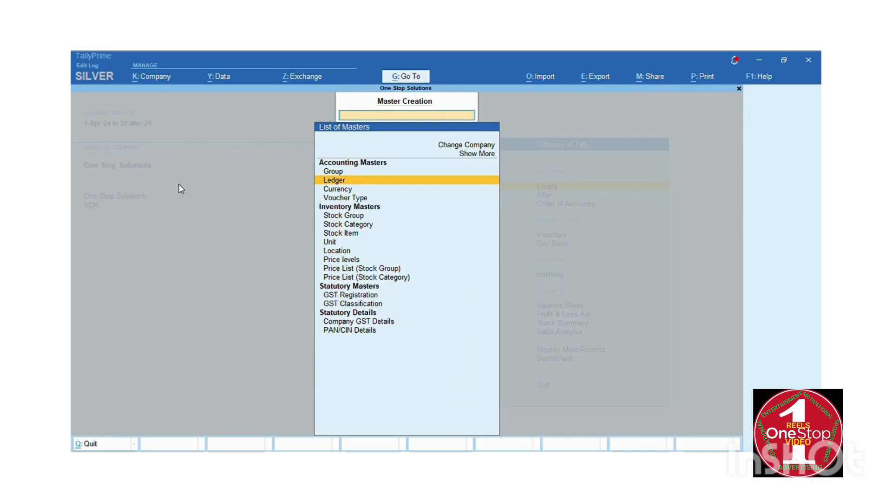
{"action": "key", "text": "Return"}
{"action": "type", "text": "S"}
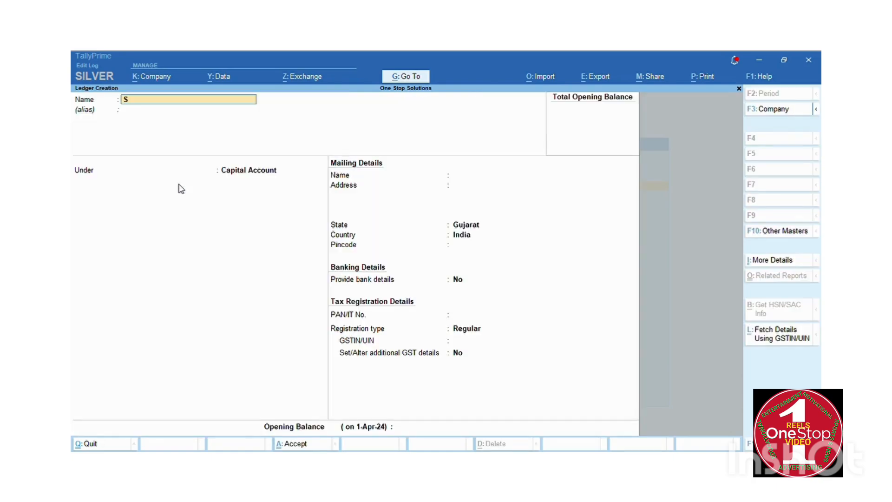
{"action": "type", "text": "haurya mobile Soppy"}
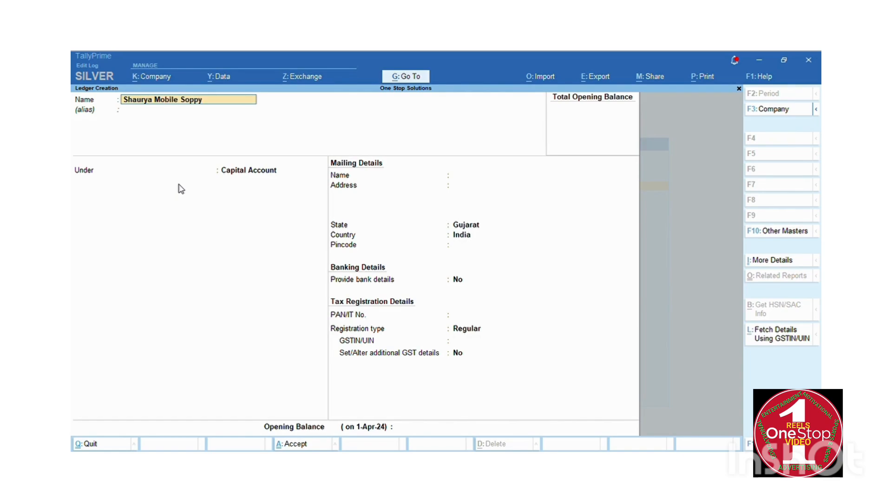
{"action": "key", "text": "Return"}
{"action": "key", "text": "Return"}
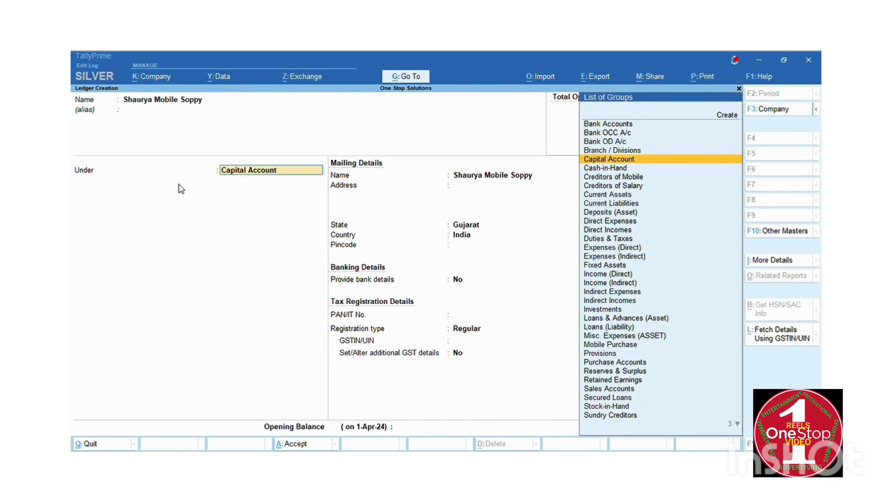
{"action": "type", "text": "sun"}
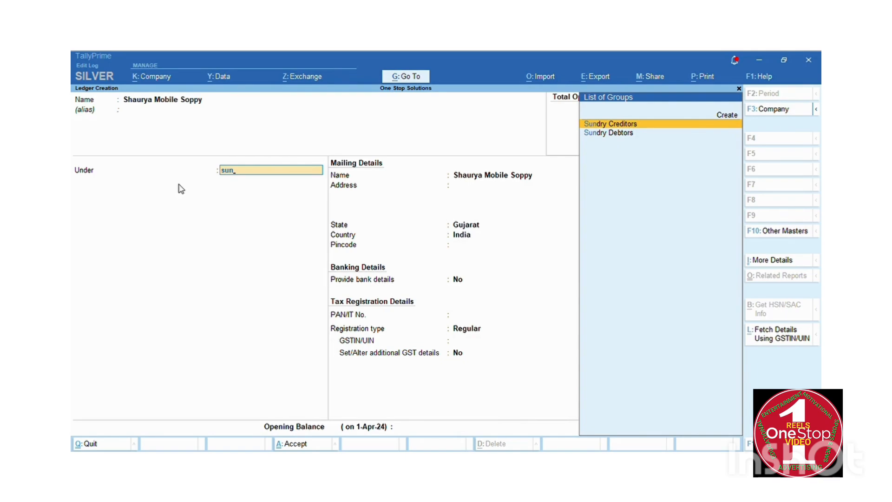
{"action": "key", "text": "Down"}
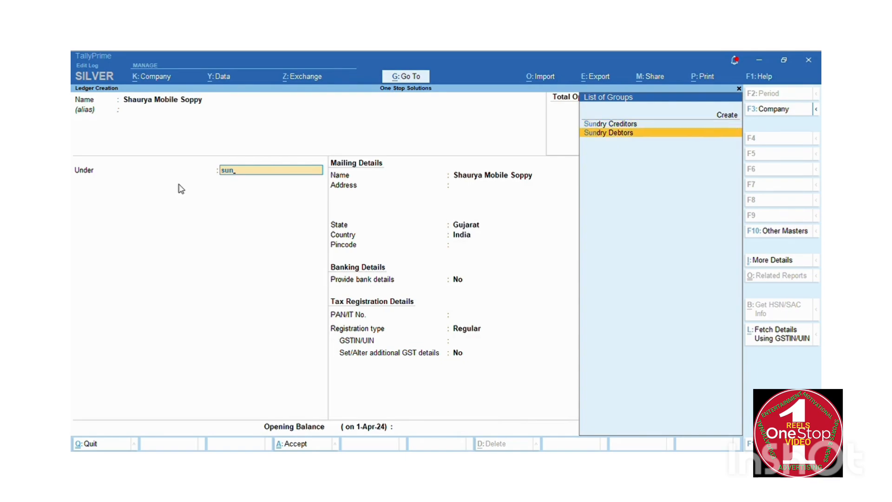
{"action": "key", "text": "Return"}
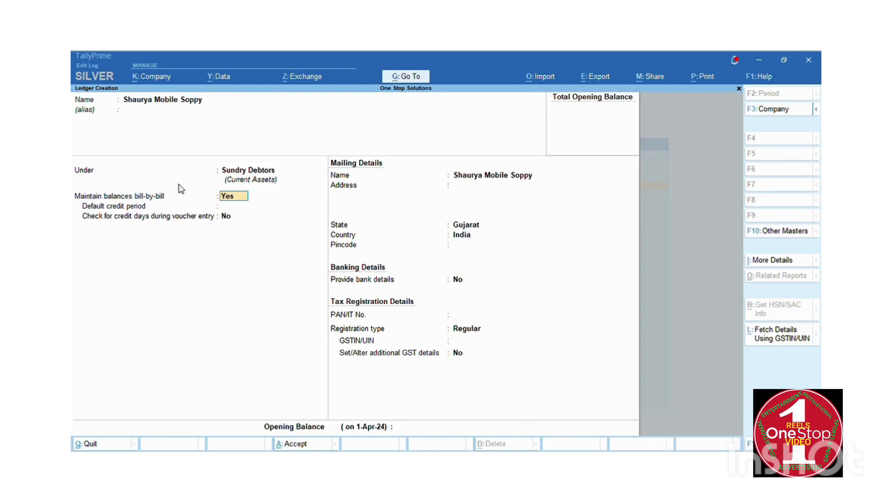
Fill in the shop's three-line mailing address in Ahmedabad.
{"action": "key", "text": "Return"}
{"action": "key", "text": "Return"}
{"action": "key", "text": "Return"}
{"action": "key", "text": "Return"}
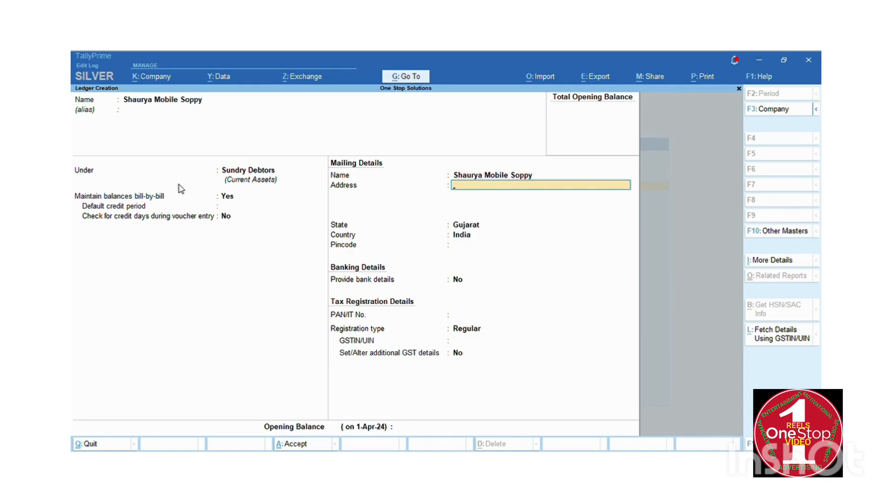
{"action": "key", "text": "Return"}
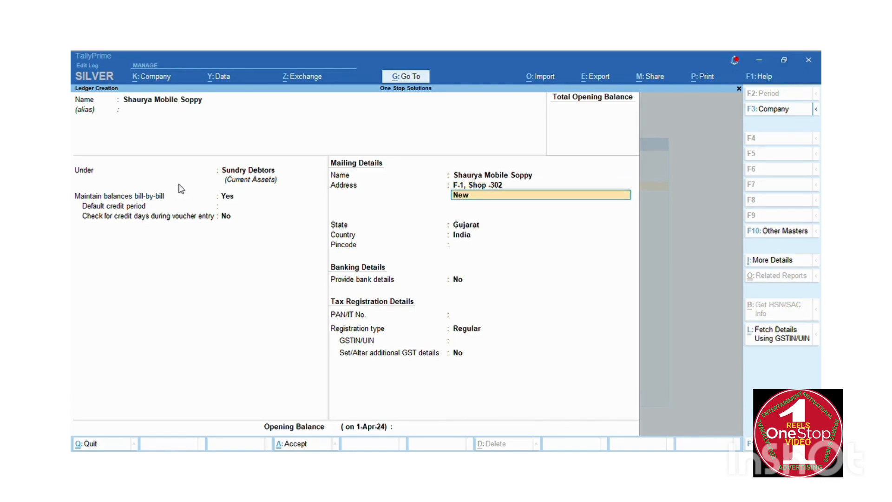
{"action": "key", "text": "Return"}
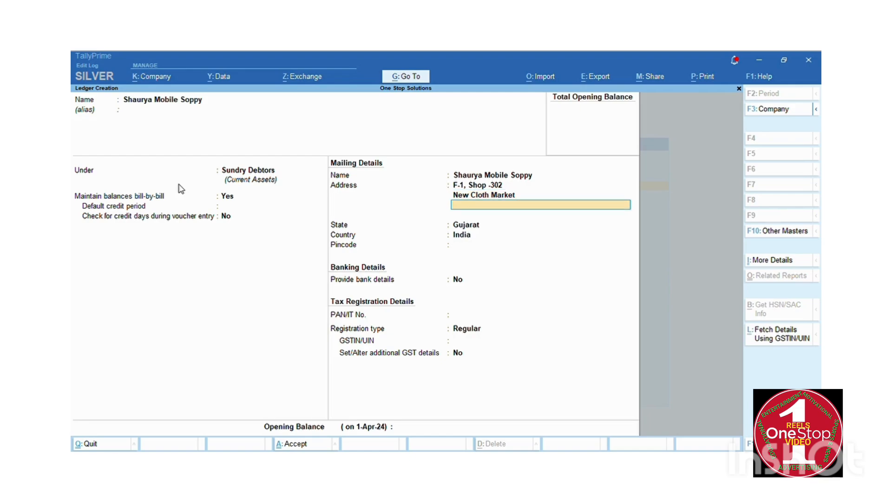
{"action": "type", "text": "Ahmedabad"}
{"action": "key", "text": "Return"}
{"action": "key", "text": "Return"}
{"action": "key", "text": "Return"}
{"action": "key", "text": "Return"}
{"action": "key", "text": "Return"}
{"action": "key", "text": "Return"}
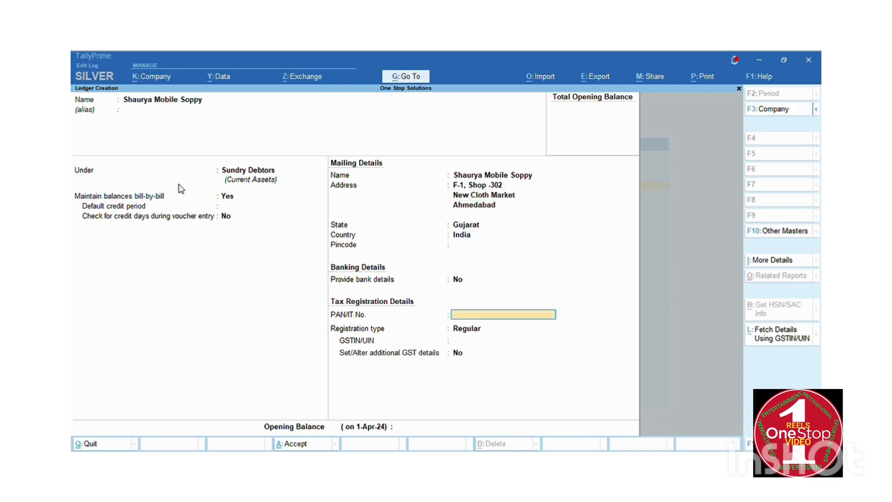
Set GST registration type to Regular and enter the party's GSTIN.
{"action": "key", "text": "Return"}
{"action": "key", "text": "Return"}
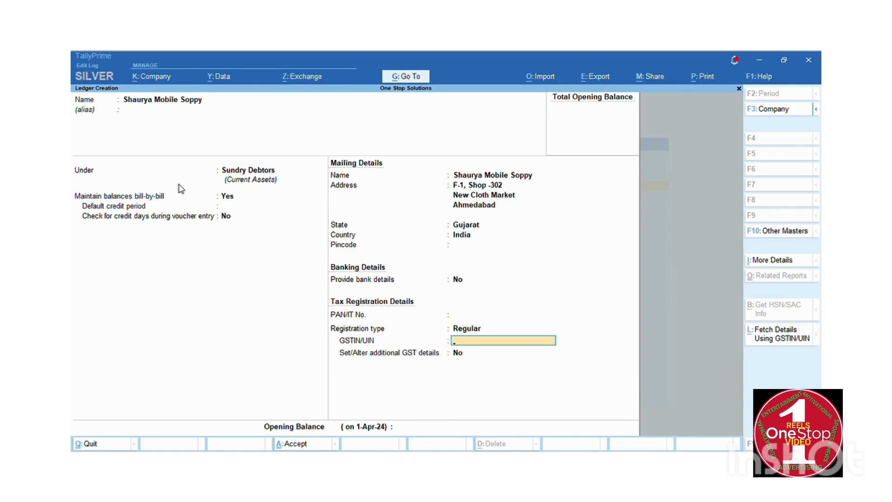
{"action": "key", "text": "Return"}
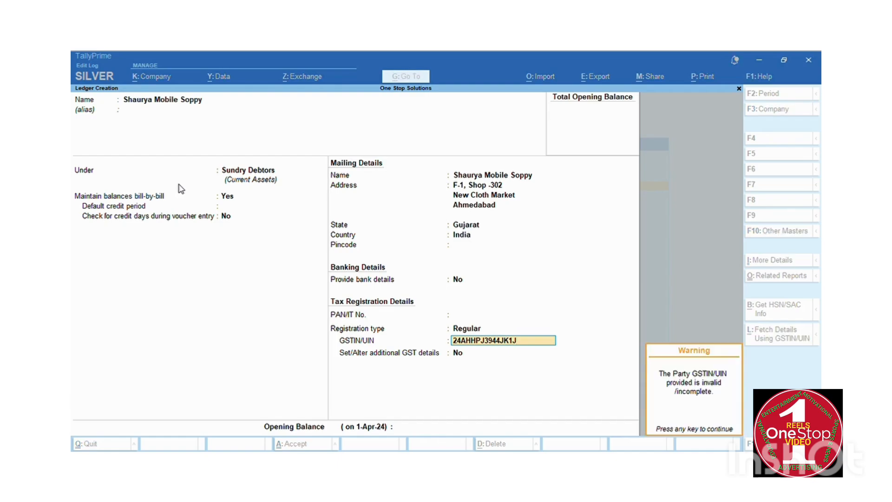
{"action": "key", "text": "Return"}
{"action": "key", "text": "Return"}
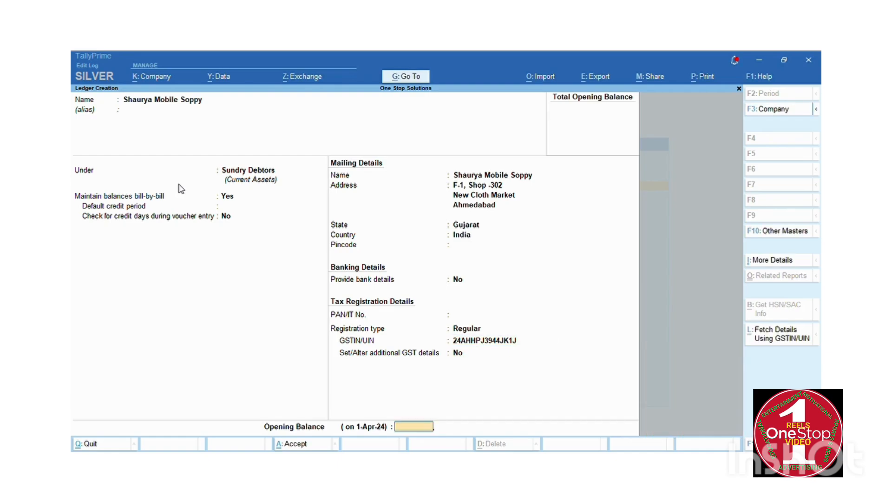
{"action": "key", "text": "Return"}
{"action": "key", "text": "Return"}
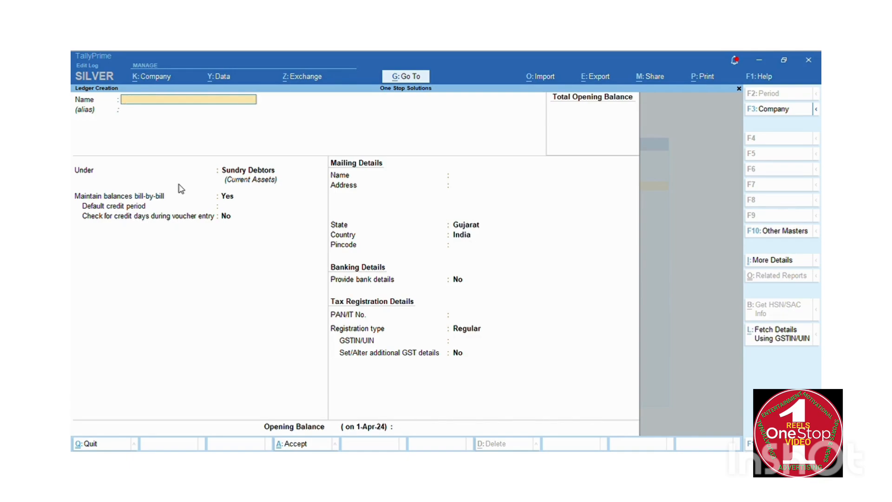
Enter the individual customer's full name and Ahmedabad as the address.
{"action": "key", "text": "Return"}
{"action": "key", "text": "Return"}
{"action": "key", "text": "Return"}
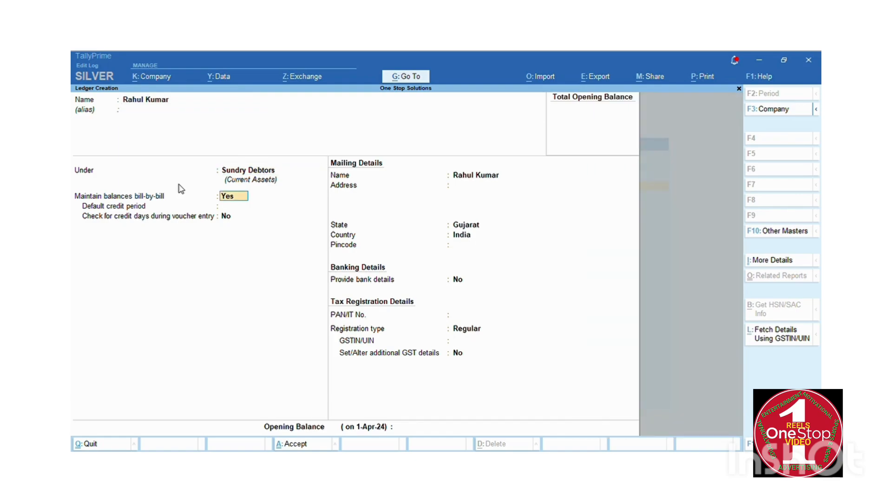
{"action": "key", "text": "Return"}
{"action": "key", "text": "Return"}
{"action": "key", "text": "Return"}
{"action": "key", "text": "Return"}
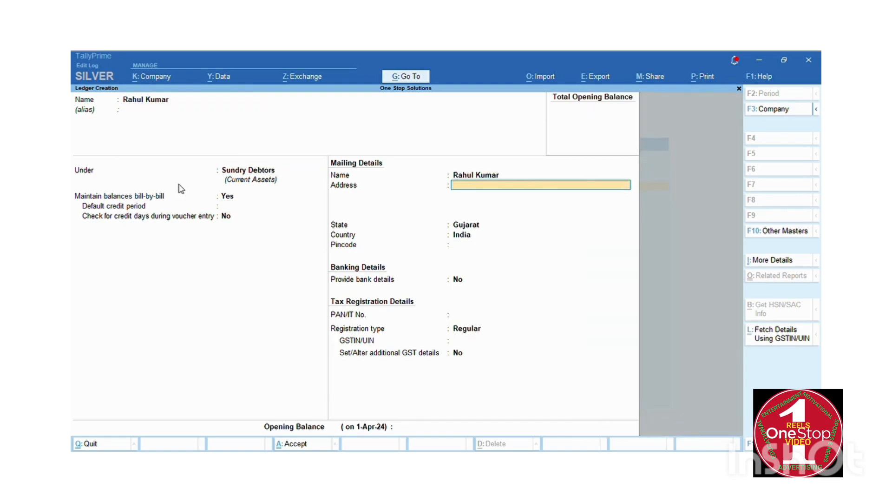
{"action": "type", "text": "Ahmedabad"}
{"action": "key", "text": "Return"}
{"action": "key", "text": "Return"}
{"action": "key", "text": "Return"}
{"action": "key", "text": "Return"}
{"action": "key", "text": "Return"}
{"action": "key", "text": "Return"}
{"action": "key", "text": "Return"}
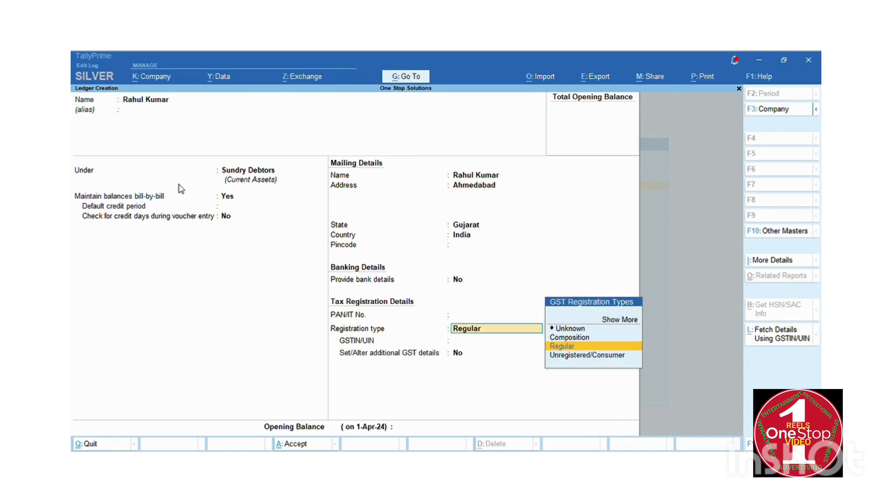
Set registration type to Unregistered/Consumer, save the ledger and close ledger creation.
{"action": "key", "text": "Down"}
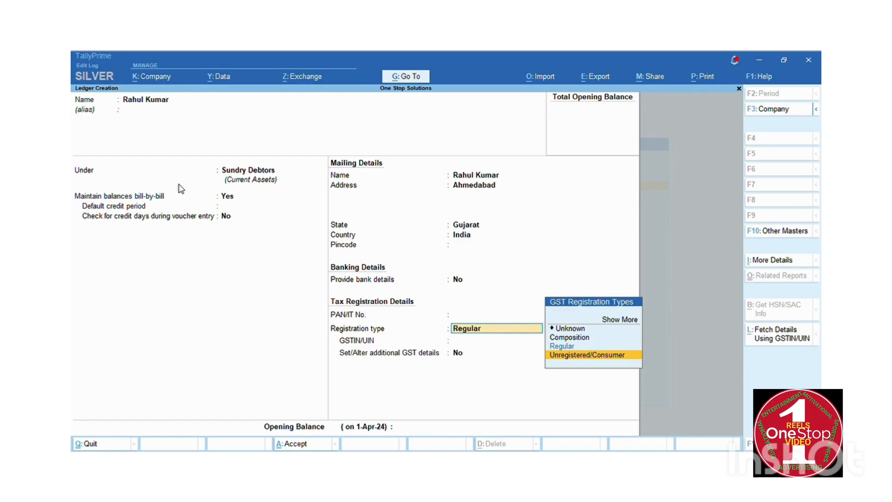
{"action": "key", "text": "Return"}
{"action": "key", "text": "Return"}
{"action": "key", "text": "Return"}
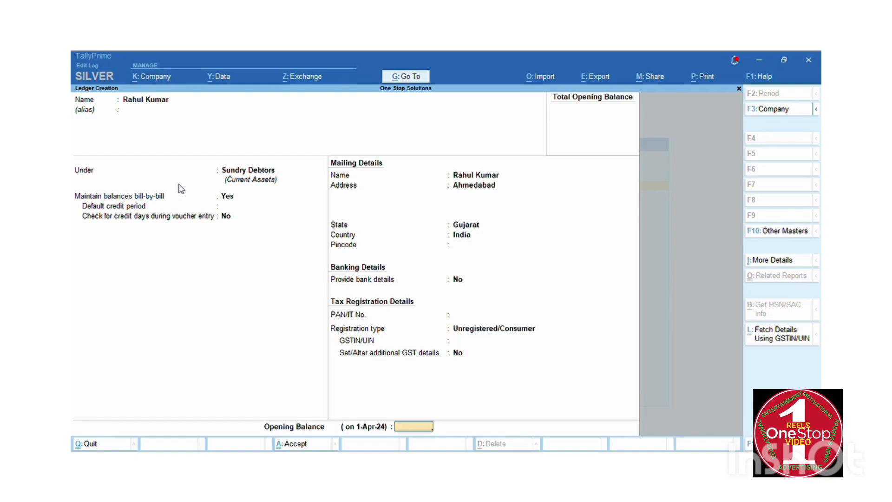
{"action": "key", "text": "Return"}
{"action": "key", "text": "Return"}
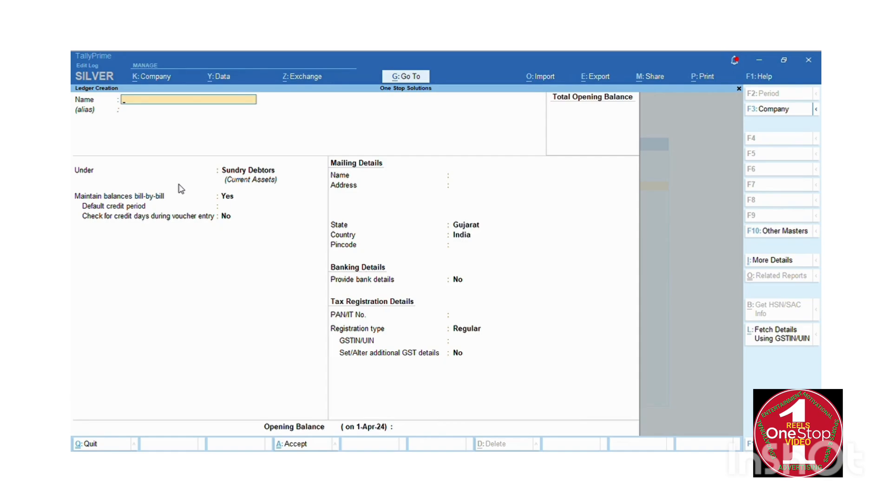
{"action": "key", "text": "Escape"}
{"action": "key", "text": "Return"}
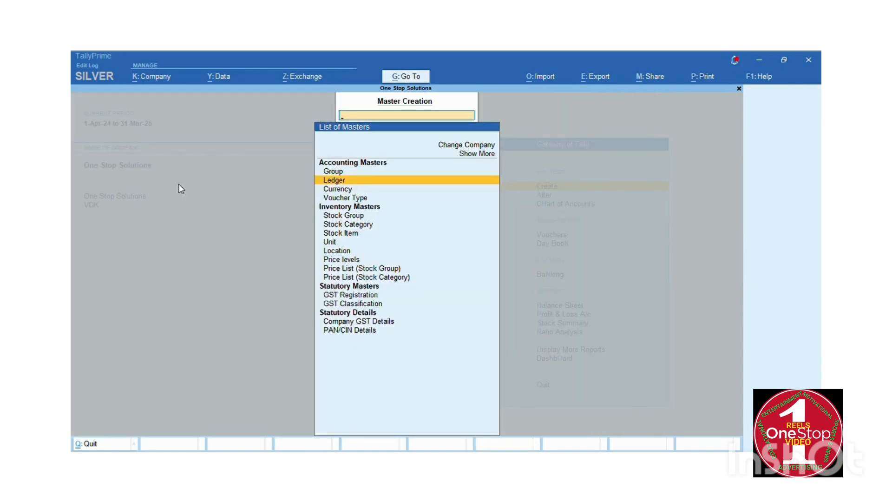
Name a new ledger 'Out Put cgst' and place it under Duties & Taxes.
{"action": "key", "text": "Return"}
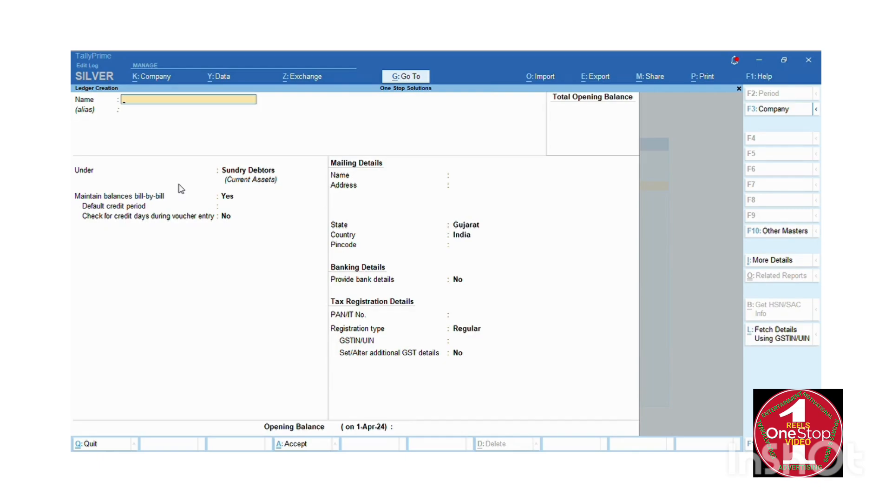
{"action": "key", "text": "Escape"}
{"action": "key", "text": "Return"}
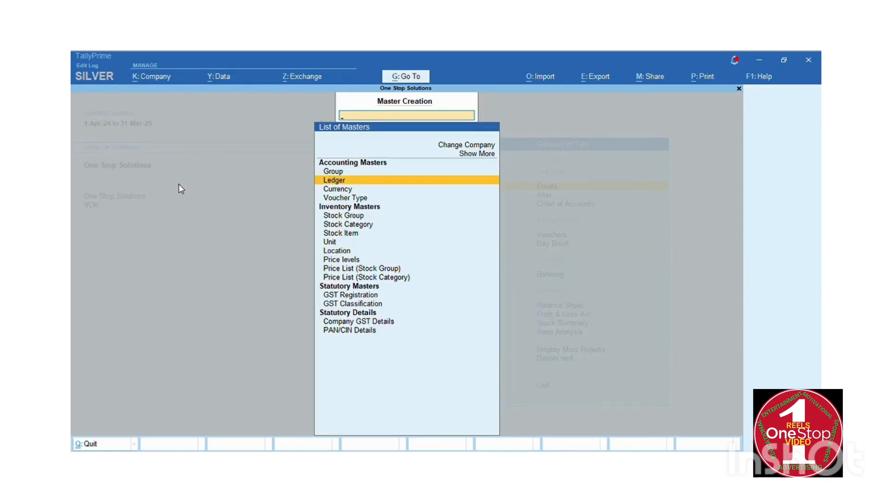
{"action": "key", "text": "Return"}
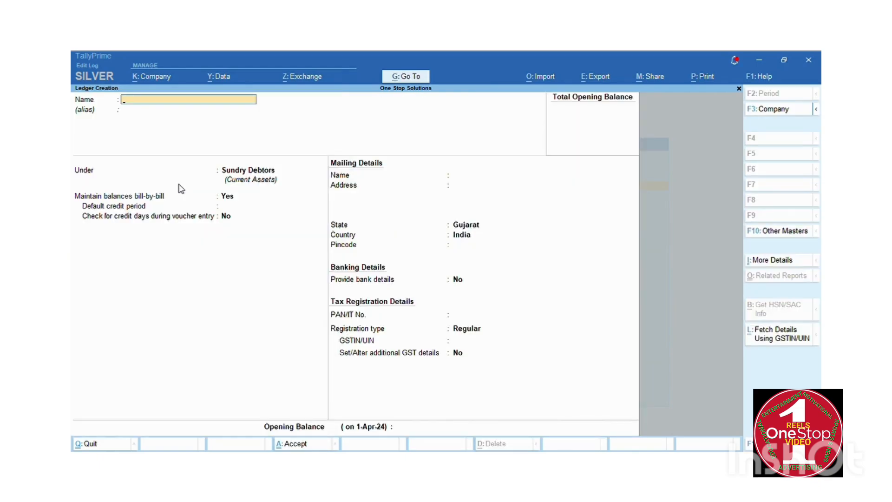
{"action": "type", "text": "Out Put cgst"}
{"action": "key", "text": "Return"}
{"action": "key", "text": "Return"}
{"action": "type", "text": "Du"}
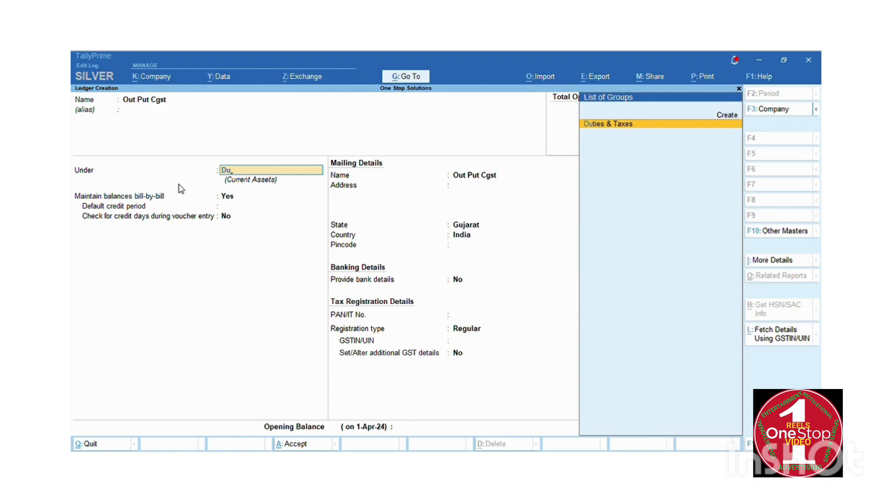
{"action": "key", "text": "Return"}
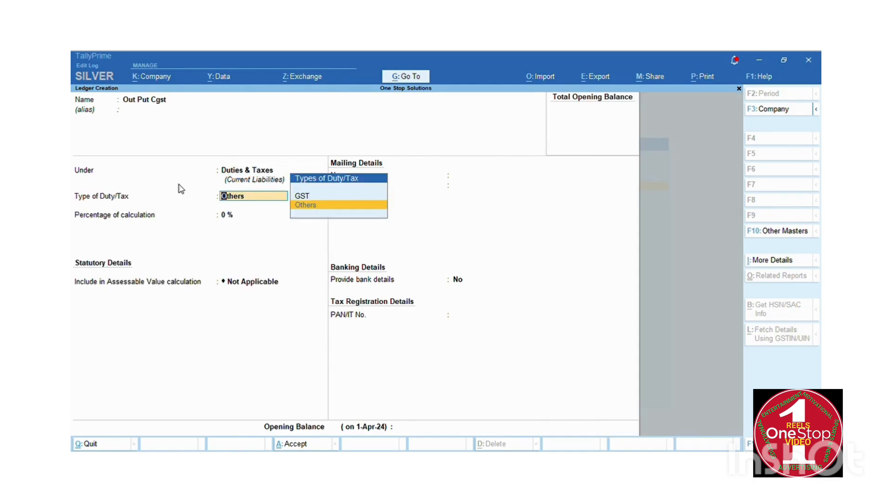
Set duty type GST, tax type CGST and rounding Not Applicable.
{"action": "key", "text": "Up"}
{"action": "key", "text": "Return"}
{"action": "key", "text": "Down"}
{"action": "key", "text": "Down"}
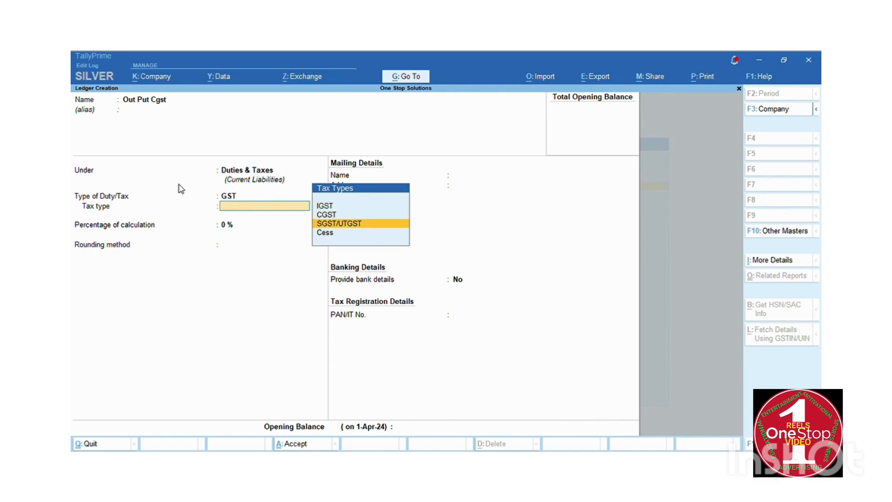
{"action": "key", "text": "Return"}
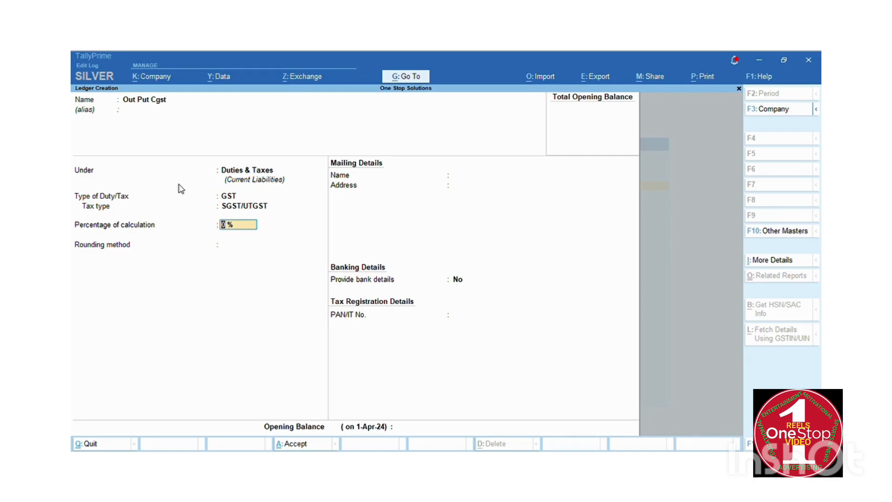
{"action": "key", "text": "BackSpace"}
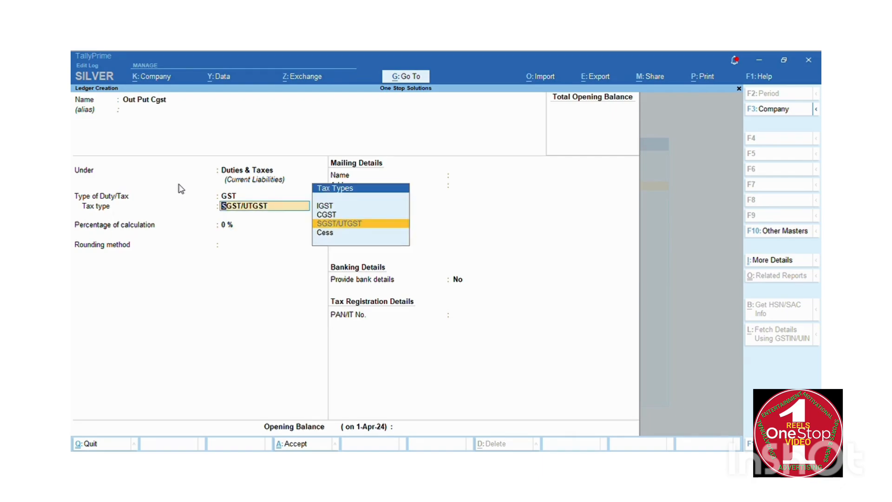
{"action": "key", "text": "Up"}
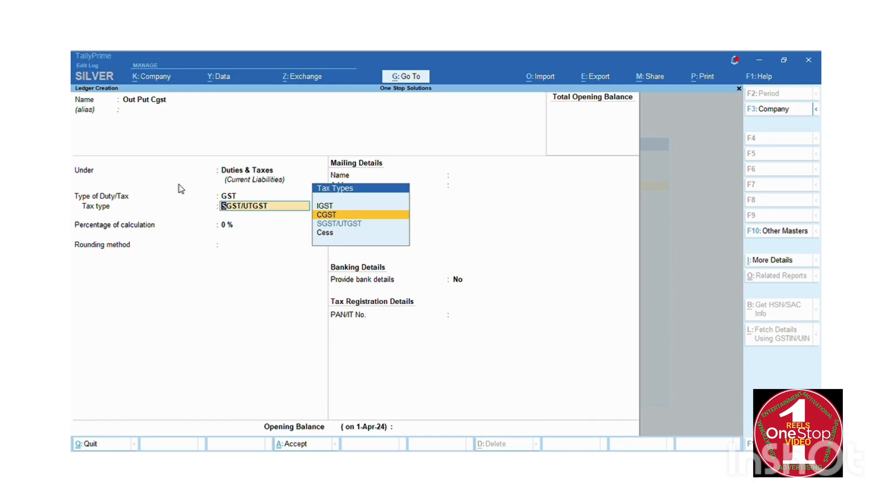
{"action": "key", "text": "Return"}
{"action": "key", "text": "Return"}
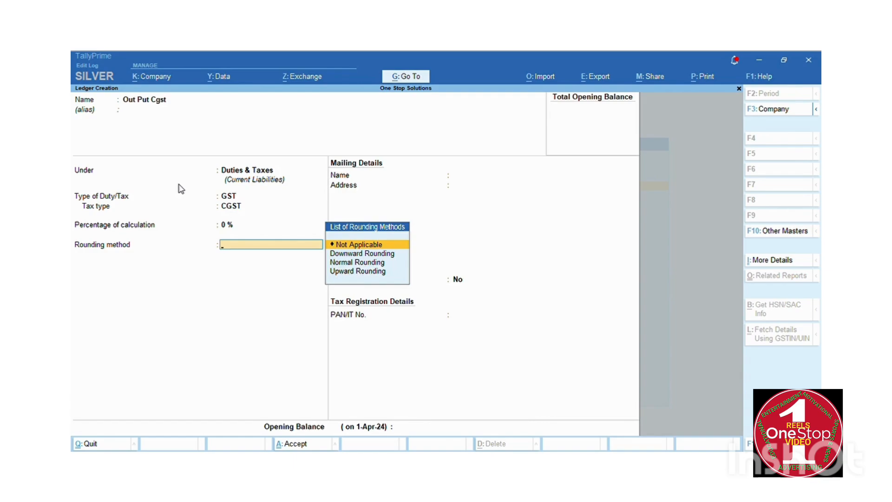
{"action": "key", "text": "Return"}
{"action": "key", "text": "Return"}
{"action": "key", "text": "Return"}
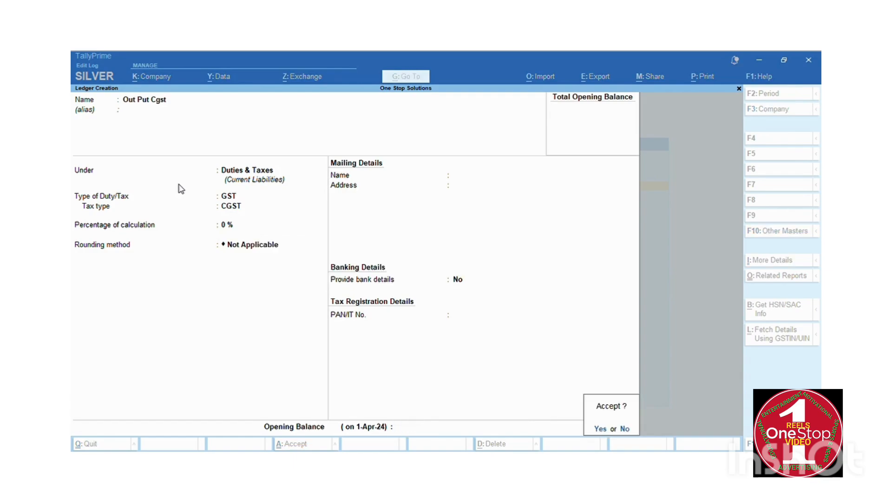
{"action": "key", "text": "Return"}
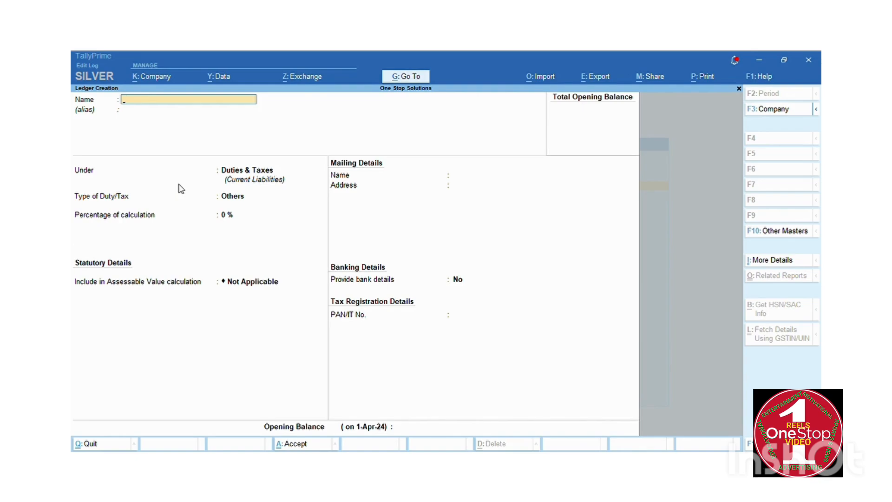
Name the new ledger 'Out Put Sgst', correcting typos and the duplicate Cgst name.
{"action": "type", "text": "OU"}
{"action": "key", "text": "BackSpace"}
{"action": "key", "text": "BackSpace"}
{"action": "type", "text": "UP"}
{"action": "key", "text": "BackSpace"}
{"action": "type", "text": "ut Put"}
{"action": "key", "text": "BackSpace"}
{"action": "type", "text": "Cgst"}
{"action": "key", "text": "Return"}
{"action": "key", "text": "BackSpace"}
{"action": "key", "text": "BackSpace"}
{"action": "key", "text": "BackSpace"}
{"action": "key", "text": "BackSpace"}
{"action": "type", "text": "Sgs"}
{"action": "key", "text": "Return"}
Set it under Duties & Taxes as GST with tax type SGST/UTGST, then save and exit.
{"action": "key", "text": "Return"}
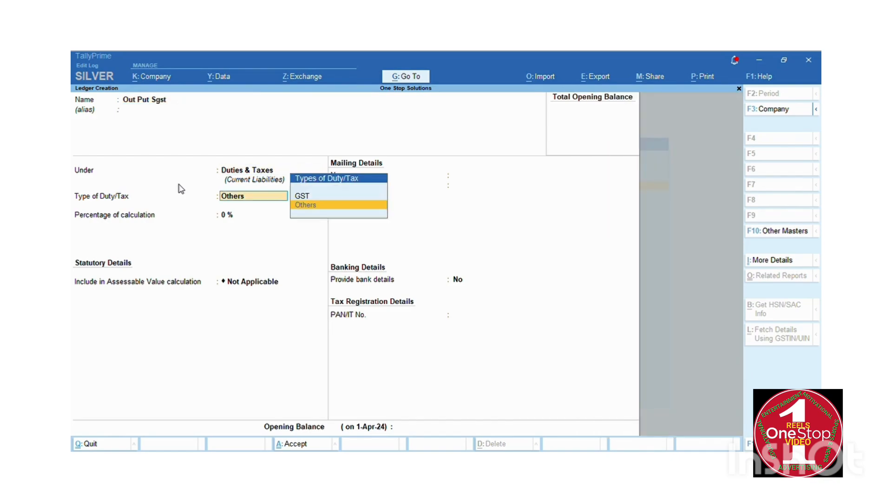
{"action": "key", "text": "Up"}
{"action": "key", "text": "Return"}
{"action": "key", "text": "Down"}
{"action": "key", "text": "Down"}
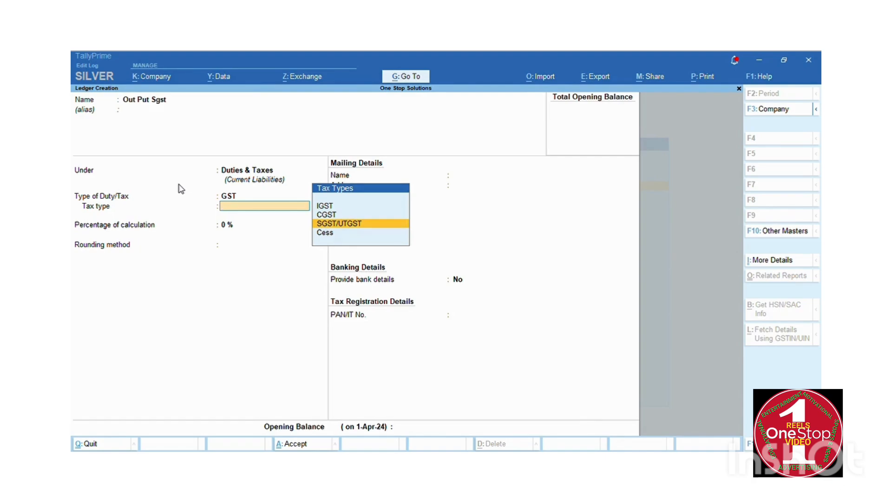
{"action": "key", "text": "Return"}
{"action": "key", "text": "Return"}
{"action": "key", "text": "Return"}
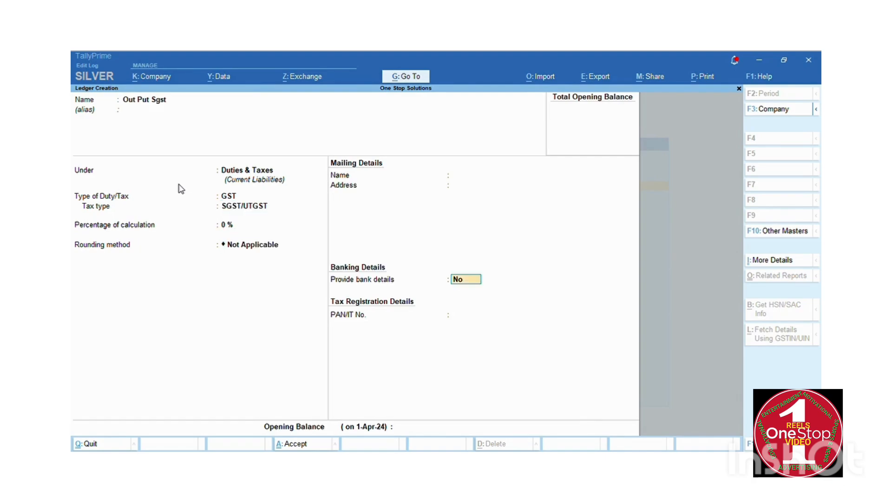
{"action": "key", "text": "Return"}
{"action": "key", "text": "Return"}
{"action": "key", "text": "Return"}
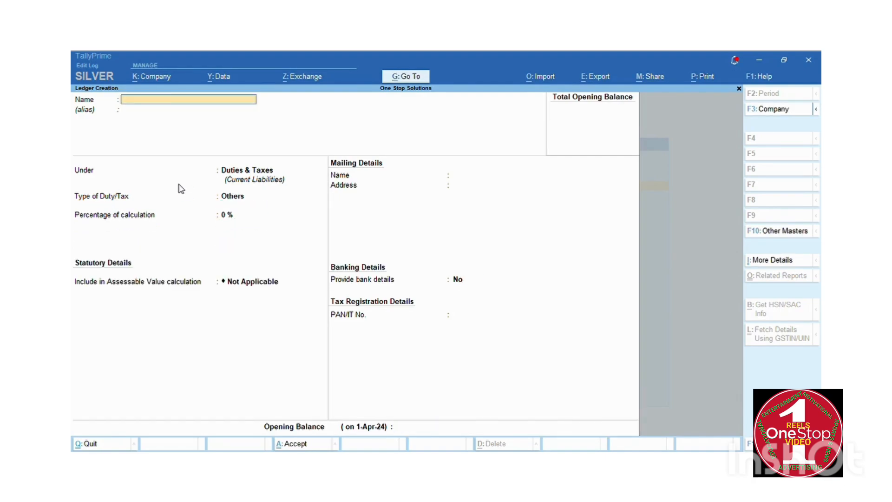
{"action": "key", "text": "Escape"}
{"action": "key", "text": "Return"}
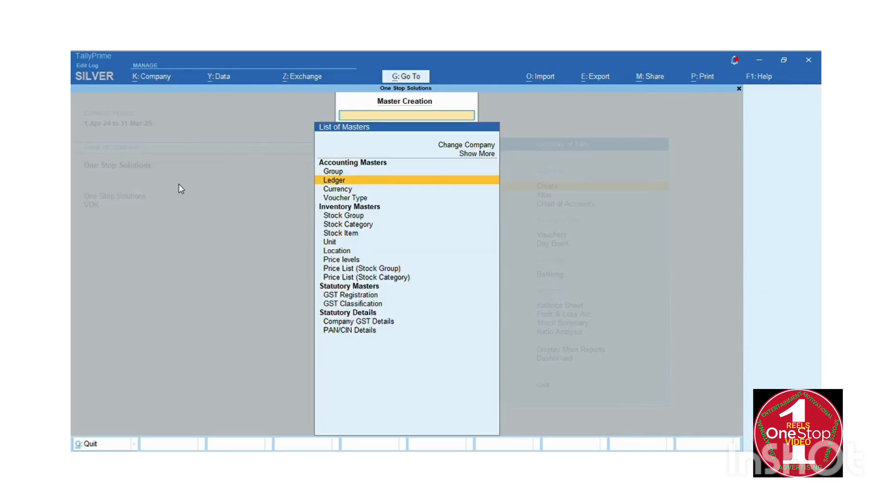
Open a Sales voucher and choose the mobile-shop customer as the party account.
{"action": "key", "text": "Escape"}
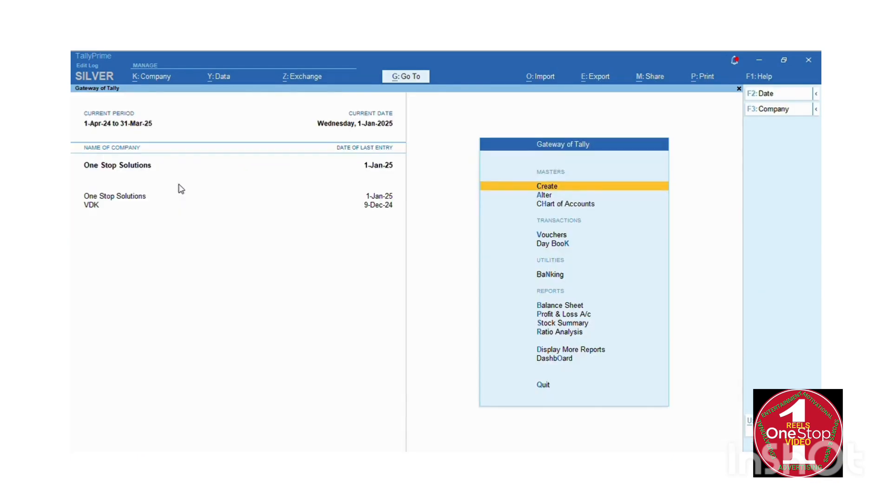
{"action": "key", "text": "Down"}
{"action": "key", "text": "Down"}
{"action": "key", "text": "Down"}
{"action": "key", "text": "Down"}
{"action": "key", "text": "Up"}
{"action": "key", "text": "Return"}
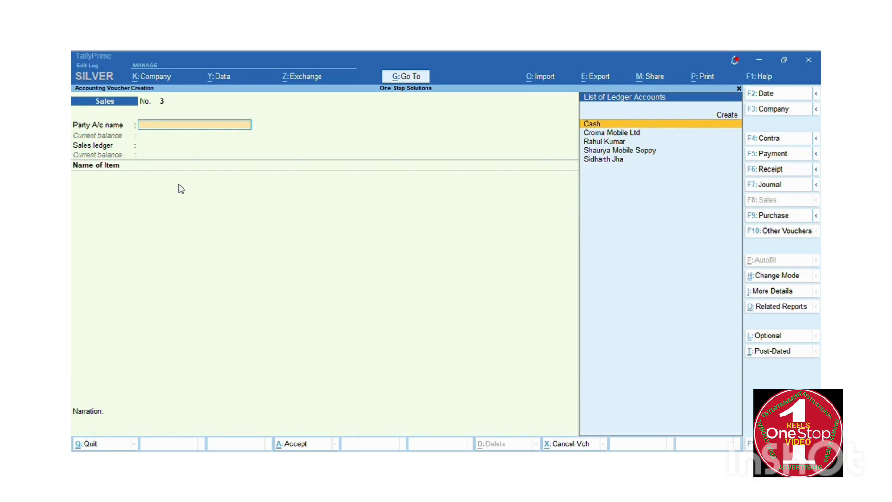
{"action": "key", "text": "Return"}
{"action": "key", "text": "Escape"}
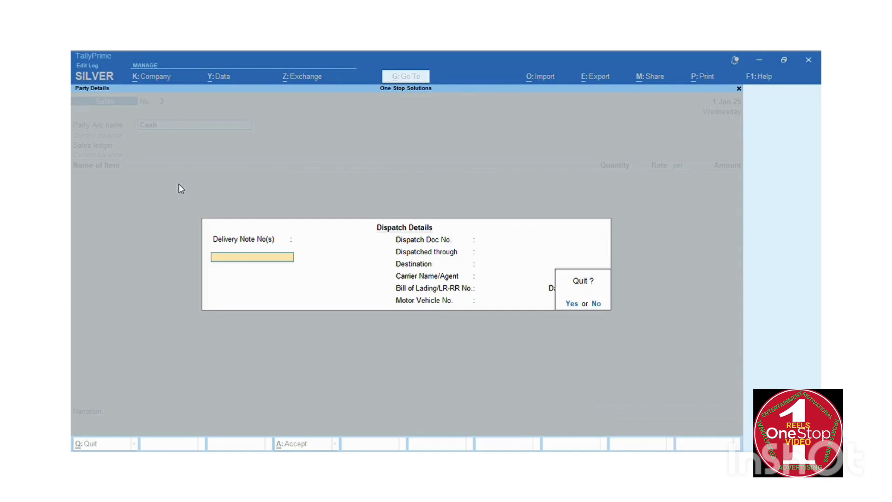
{"action": "key", "text": "n"}
{"action": "key", "text": "Escape"}
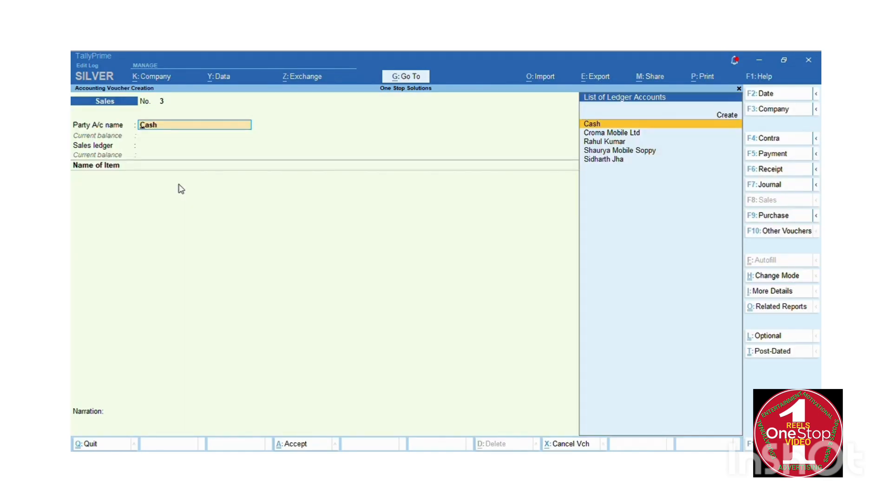
{"action": "key", "text": "Down"}
{"action": "key", "text": "Down"}
{"action": "key", "text": "Down"}
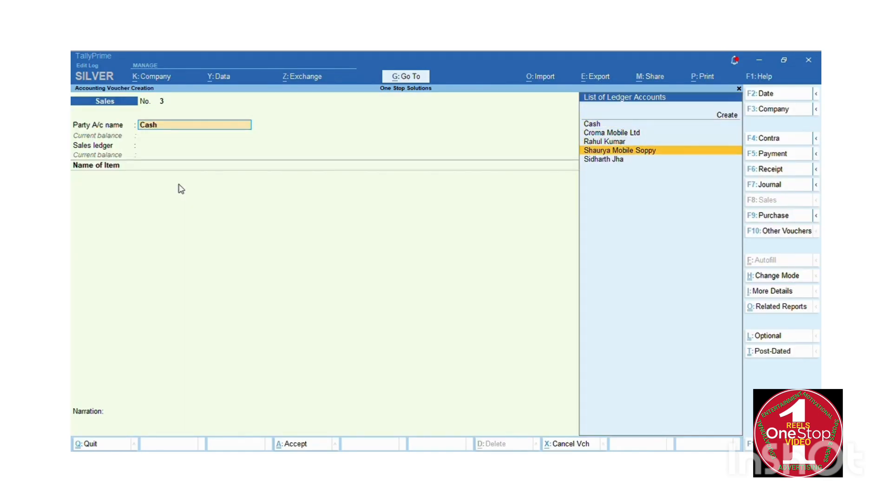
{"action": "key", "text": "Return"}
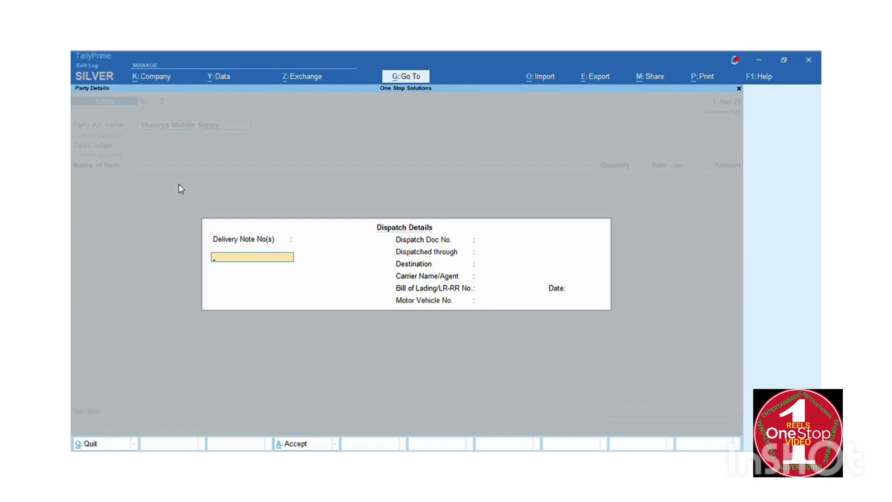
Enter dispatch doc no. 123, dispatch mode Local, destination Ahmedabad, and accept party details.
{"action": "key", "text": "Return"}
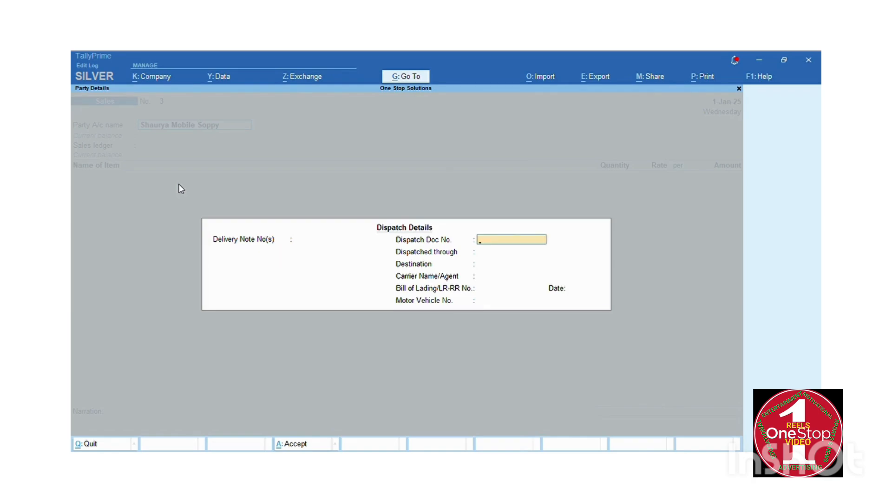
{"action": "type", "text": "123"}
{"action": "key", "text": "Return"}
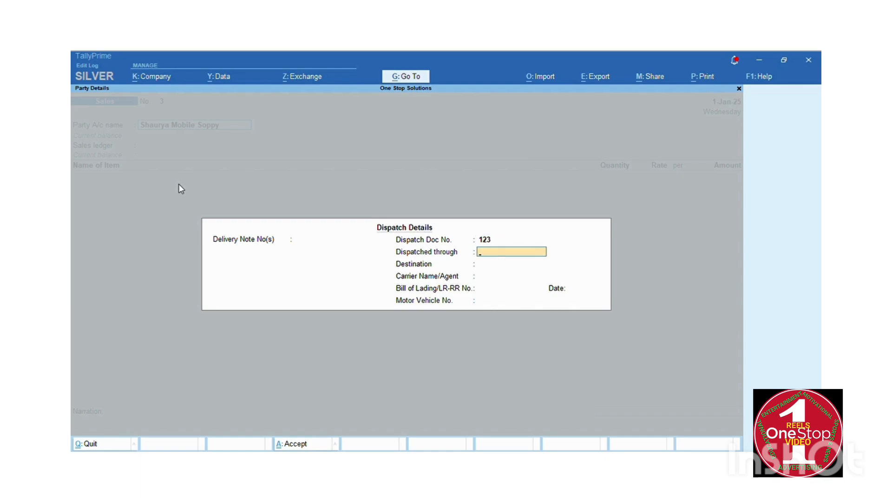
{"action": "type", "text": "Locat"}
{"action": "key", "text": "BackSpace"}
{"action": "type", "text": "l"}
{"action": "key", "text": "Return"}
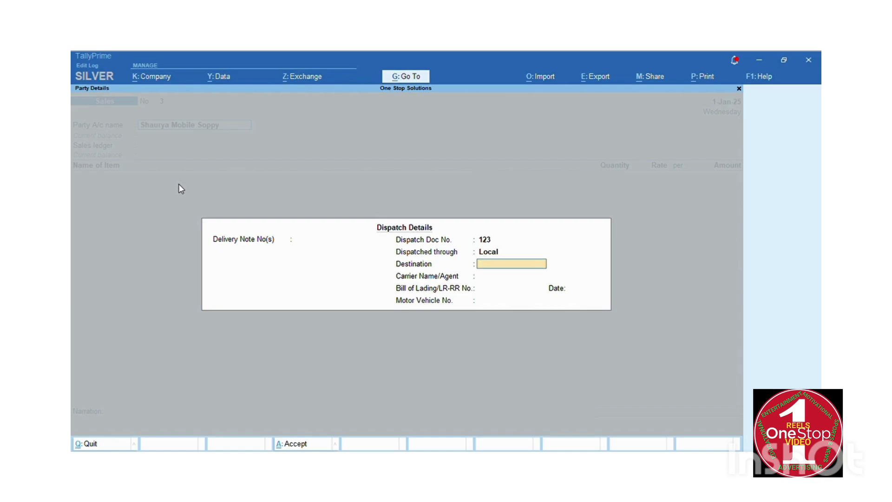
{"action": "type", "text": "Ahmedabad"}
{"action": "key", "text": "Return"}
{"action": "key", "text": "Return"}
{"action": "key", "text": "Return"}
{"action": "key", "text": "Return"}
{"action": "key", "text": "Return"}
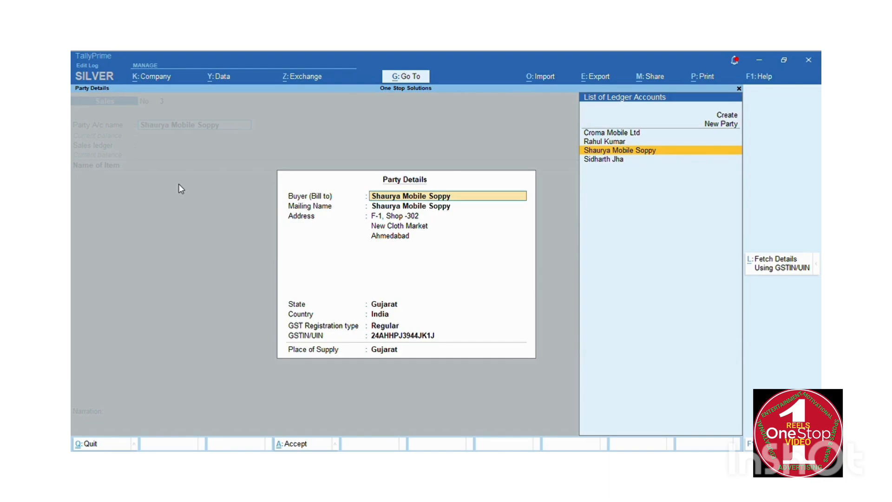
{"action": "key", "text": "ctrl+a"}
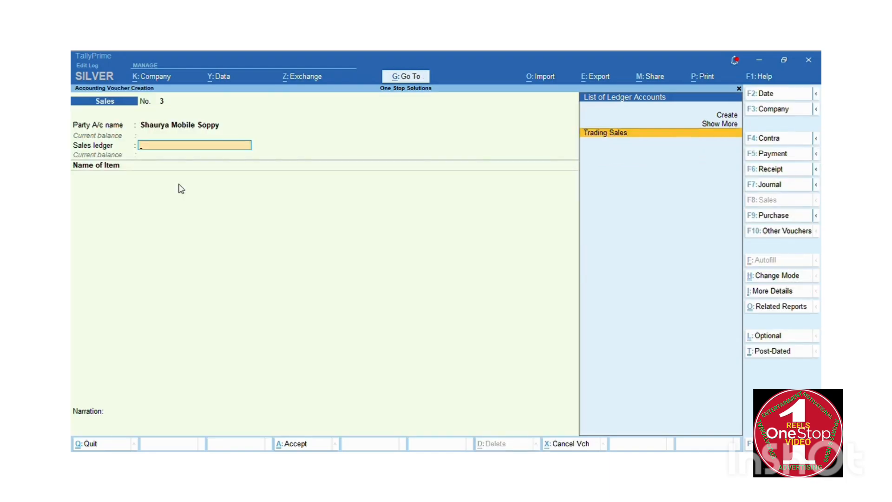
Pick Trading Sales as the sales ledger and re-save it under Sales Accounts with GST Applicable.
{"action": "key", "text": "Return"}
{"action": "key", "text": "BackSpace"}
{"action": "key", "text": "alt"}
{"action": "key", "text": "ctrl+Return"}
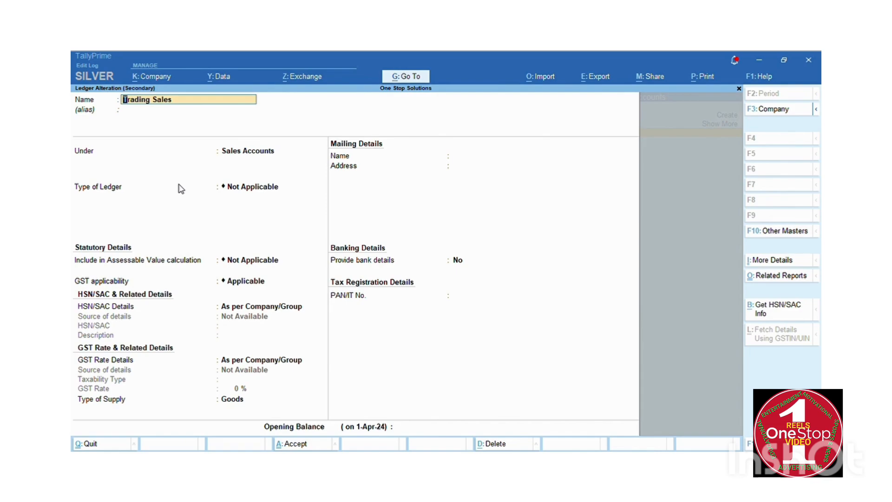
{"action": "key", "text": "Return"}
{"action": "key", "text": "Return"}
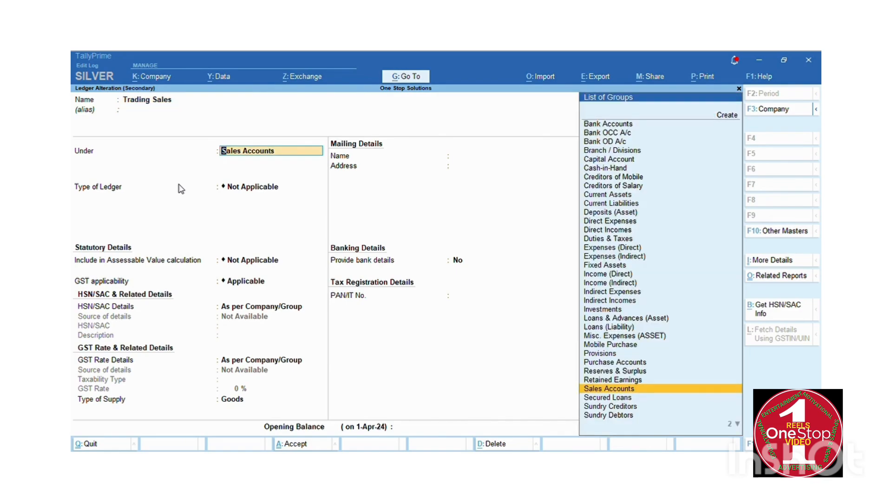
{"action": "key", "text": "Return"}
{"action": "key", "text": "Return"}
{"action": "key", "text": "Return"}
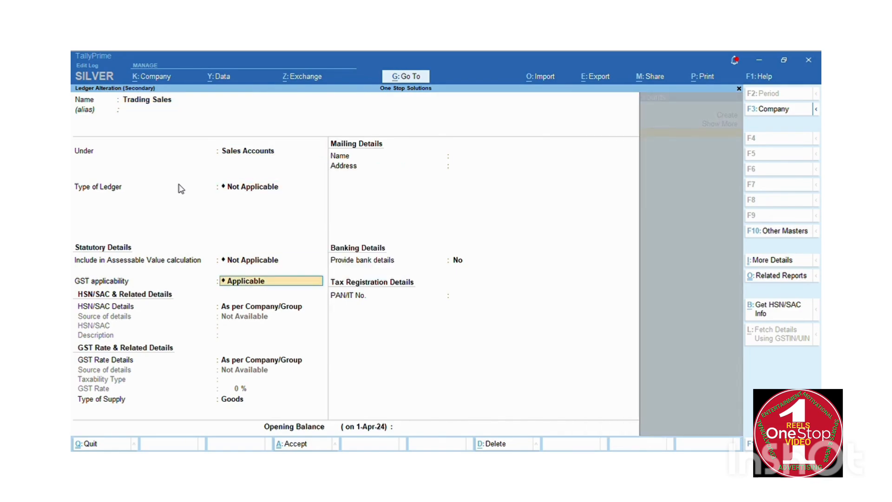
{"action": "key", "text": "Return"}
{"action": "key", "text": "Return"}
{"action": "key", "text": "Return"}
{"action": "key", "text": "Return"}
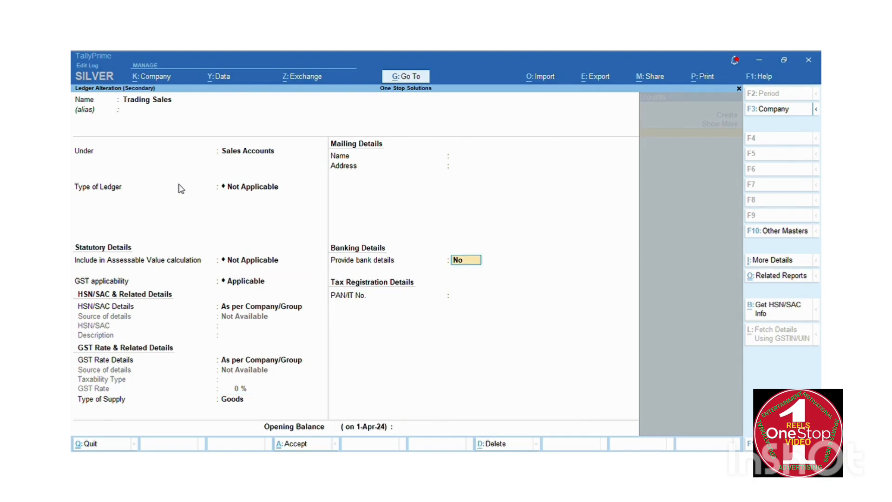
{"action": "key", "text": "Return"}
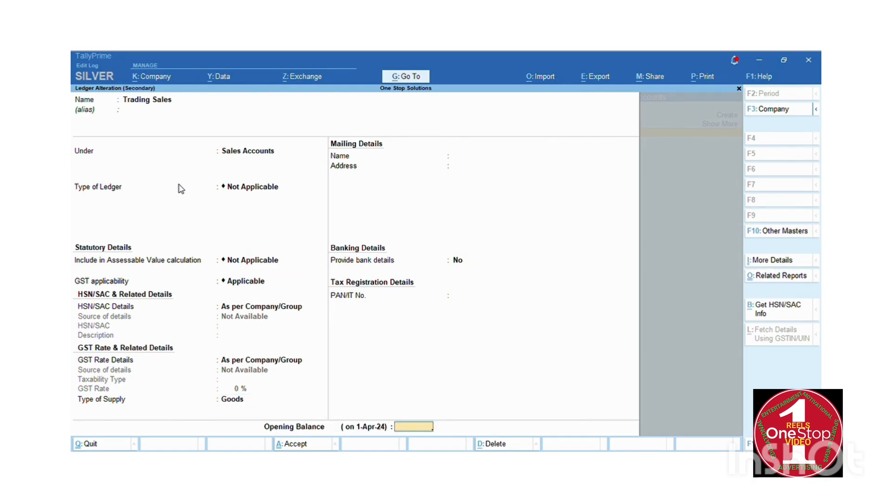
{"action": "key", "text": "Return"}
{"action": "key", "text": "Return"}
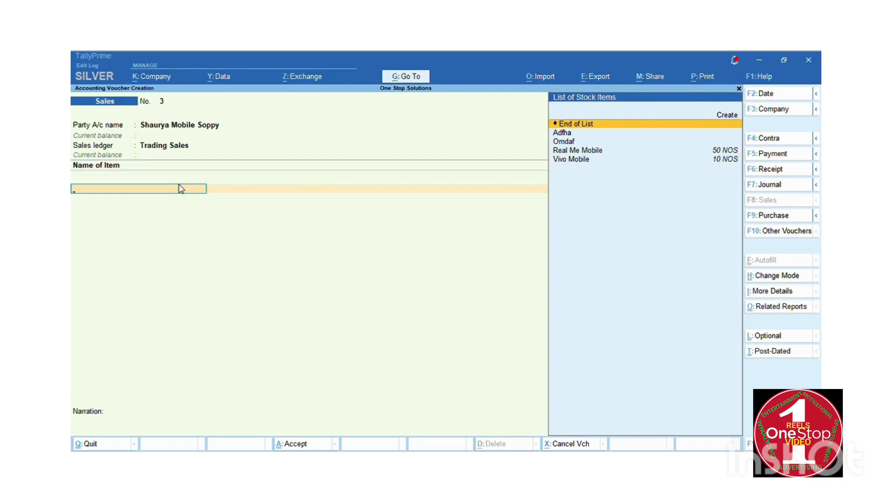
Add Real Me Mobile, 10 NOS at a rate of 12,500.00.
{"action": "key", "text": "Down"}
{"action": "key", "text": "Down"}
{"action": "key", "text": "Down"}
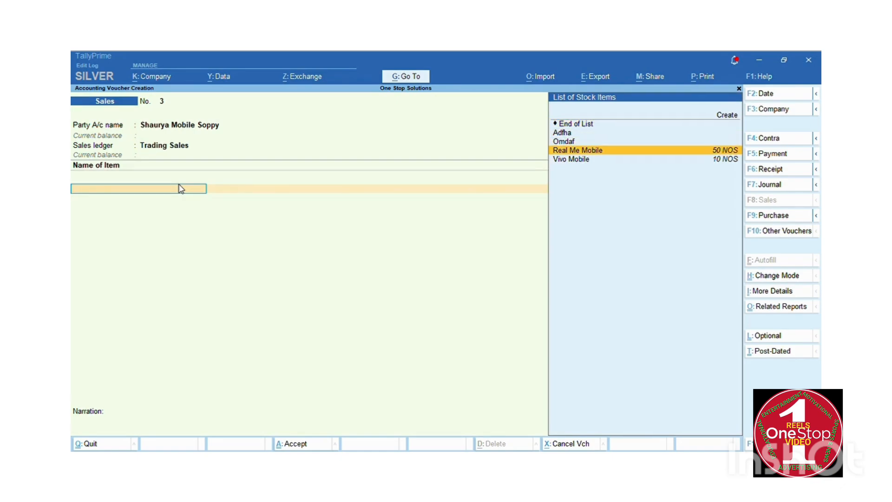
{"action": "type", "text": "re"}
{"action": "key", "text": "Return"}
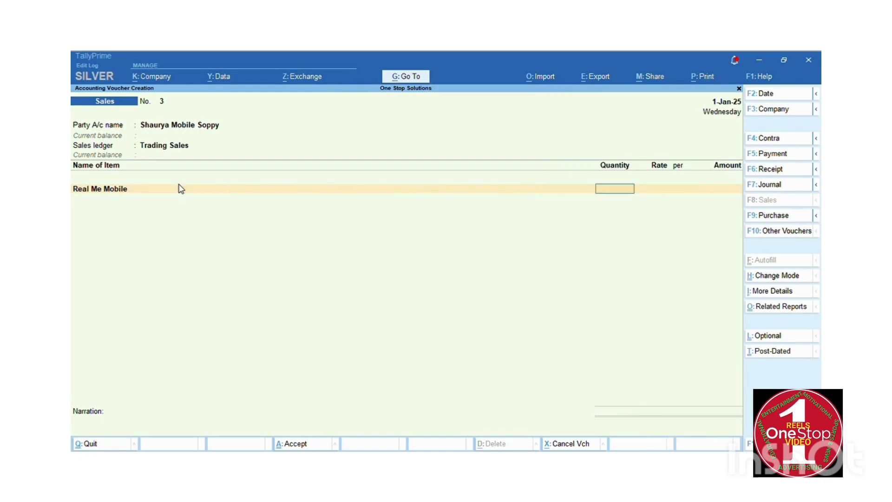
{"action": "type", "text": "10"}
{"action": "key", "text": "Return"}
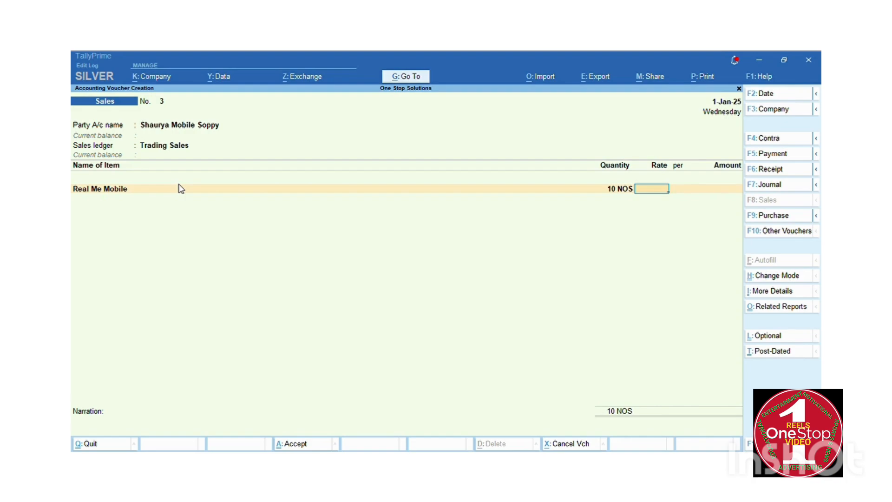
{"action": "type", "text": "12500"}
{"action": "key", "text": "Return"}
{"action": "key", "text": "Return"}
{"action": "key", "text": "Return"}
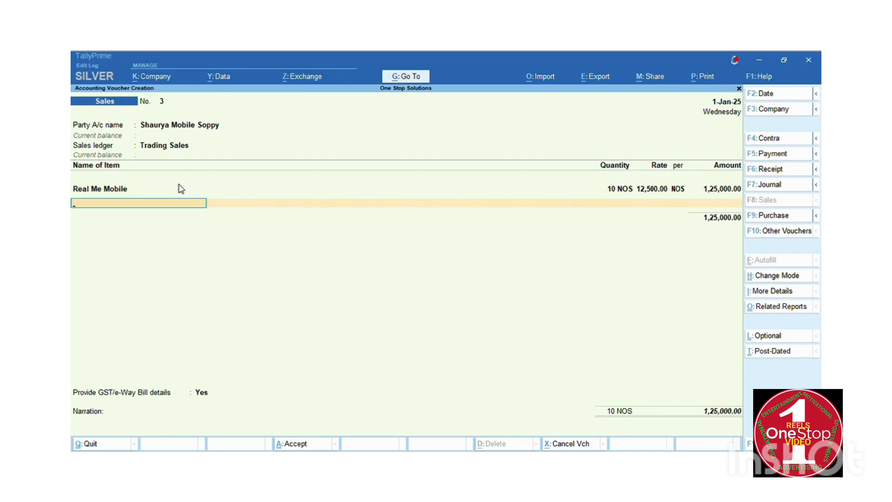
Add Vivo Mobile, 3 NOS at a rate of 23,500.00.
{"action": "type", "text": "Vi"}
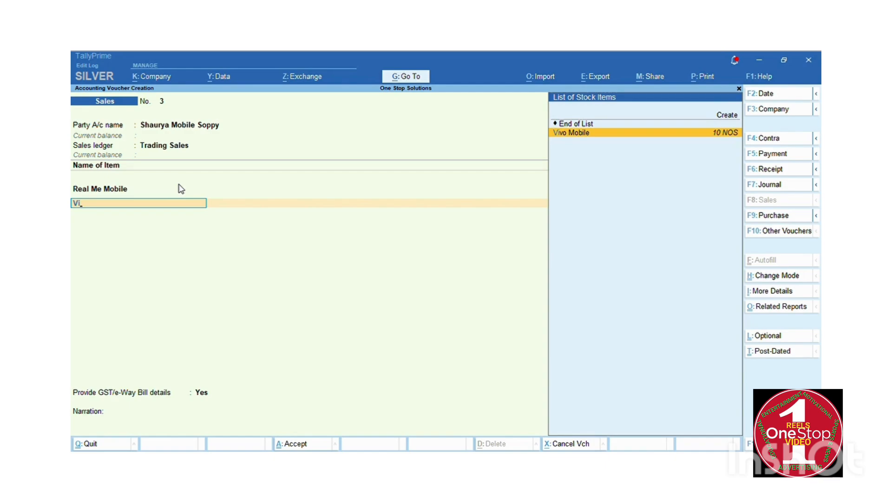
{"action": "key", "text": "Return"}
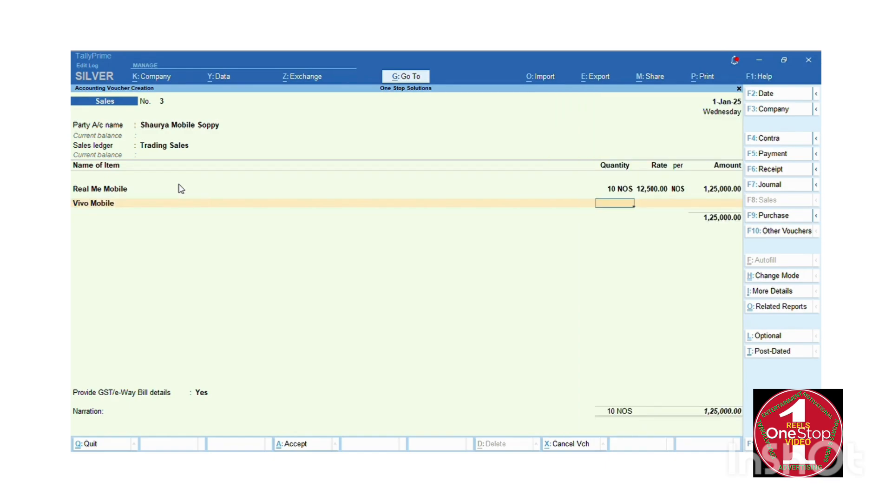
{"action": "type", "text": "3"}
{"action": "key", "text": "Return"}
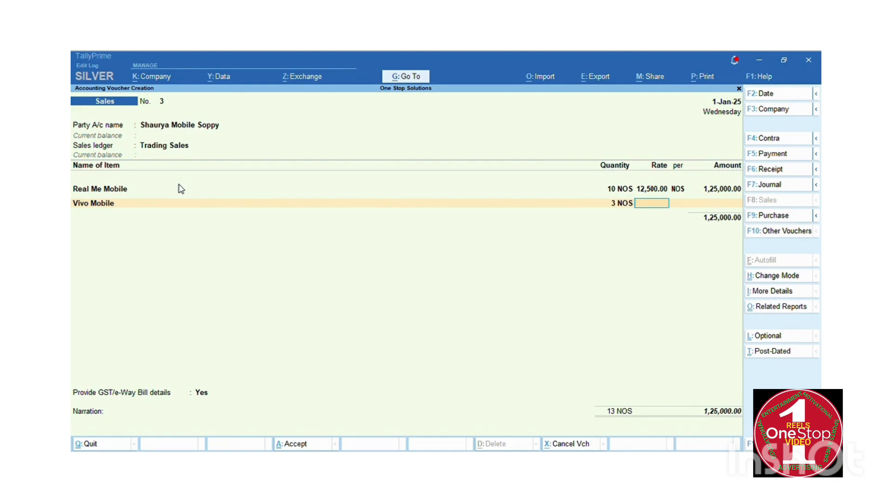
{"action": "type", "text": "23,500"}
{"action": "key", "text": "Return"}
{"action": "key", "text": "Return"}
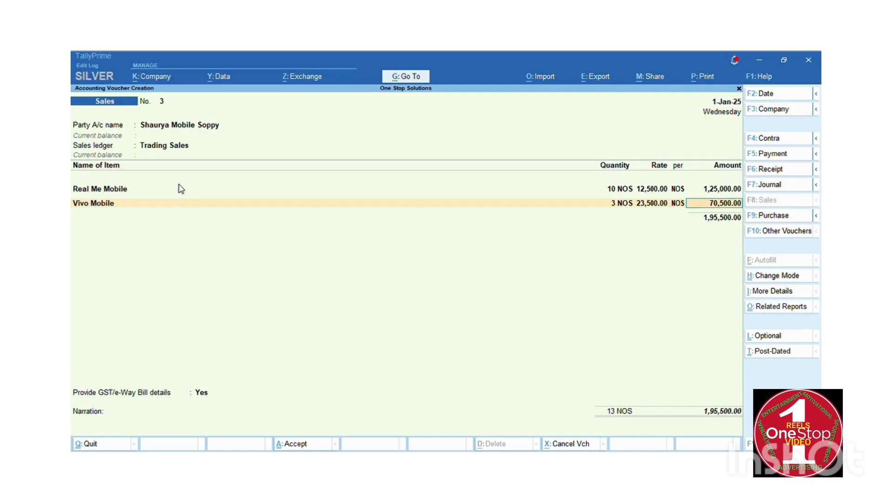
{"action": "key", "text": "Return"}
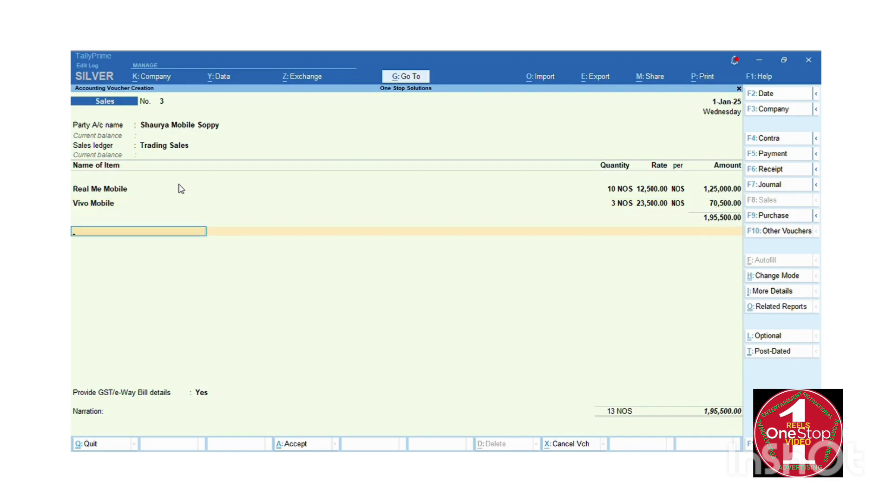
Add Out Put Cgst and Out Put Sgst at 17,595.00 each, choosing No for GST/e-Way Bill details.
{"action": "type", "text": "Out"}
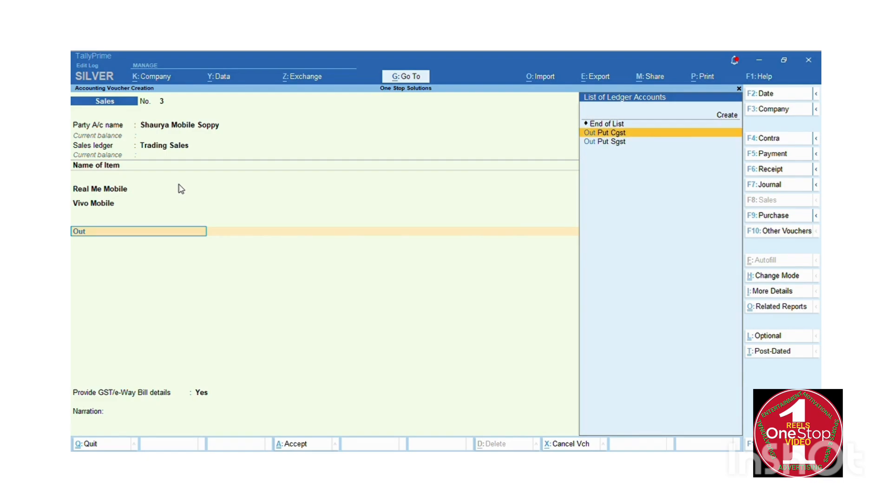
{"action": "key", "text": "Return"}
{"action": "key", "text": "Return"}
{"action": "key", "text": "Return"}
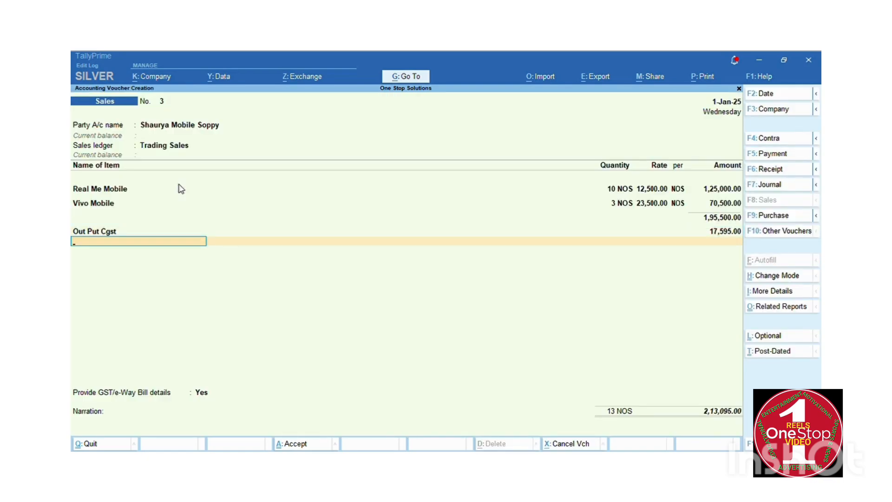
{"action": "type", "text": "Out"}
{"action": "key", "text": "Down"}
{"action": "key", "text": "Return"}
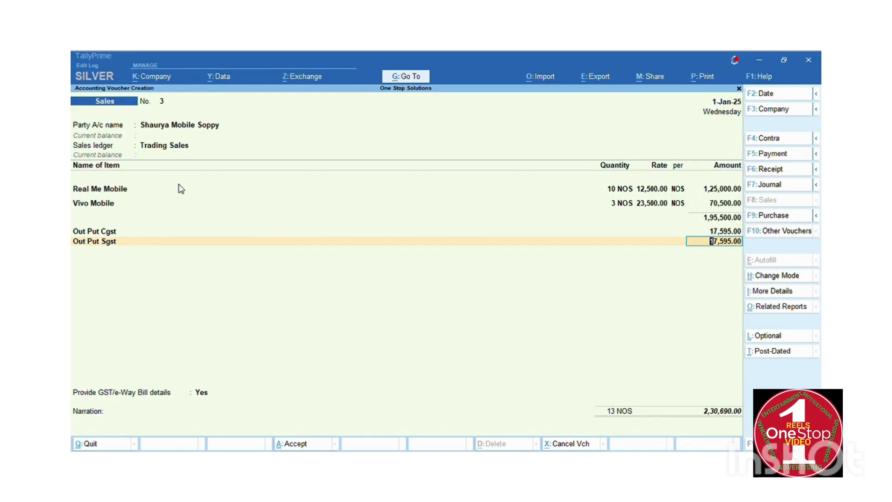
{"action": "key", "text": "Return"}
{"action": "key", "text": "Return"}
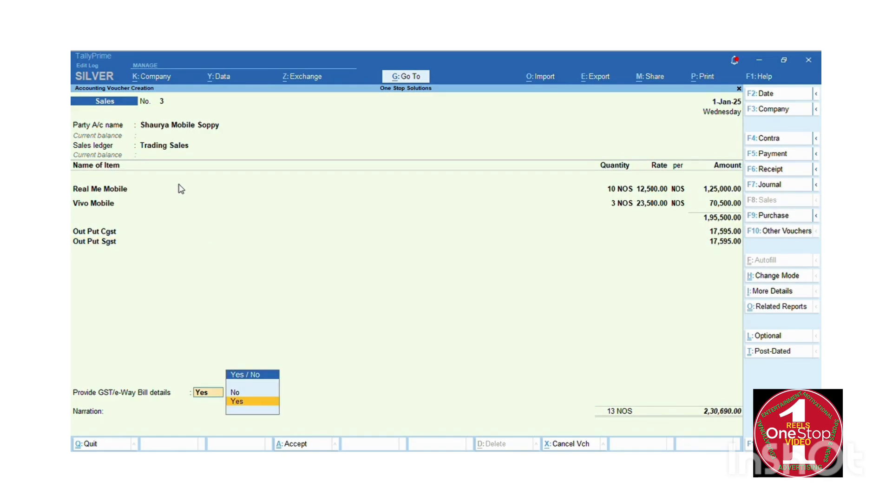
{"action": "key", "text": "Up"}
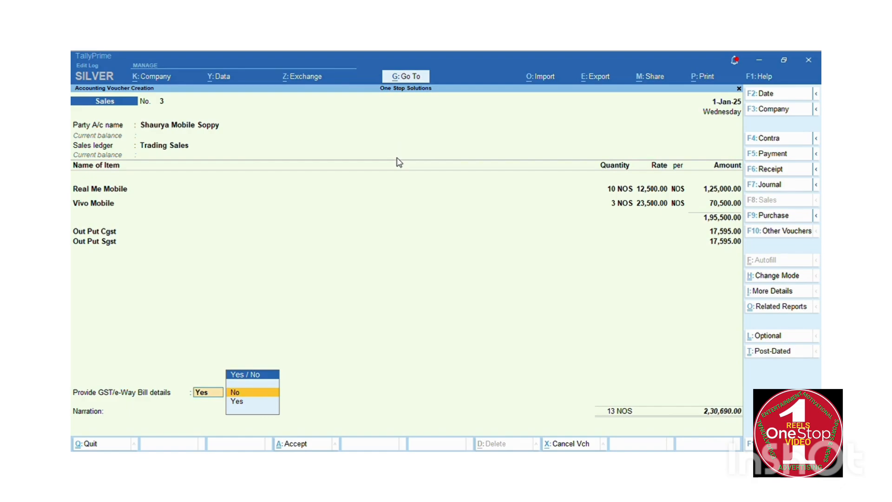
Record a New Ref bill named 3 for the full amount and save voucher 3 without an e-Way Bill.
{"action": "key", "text": "Return"}
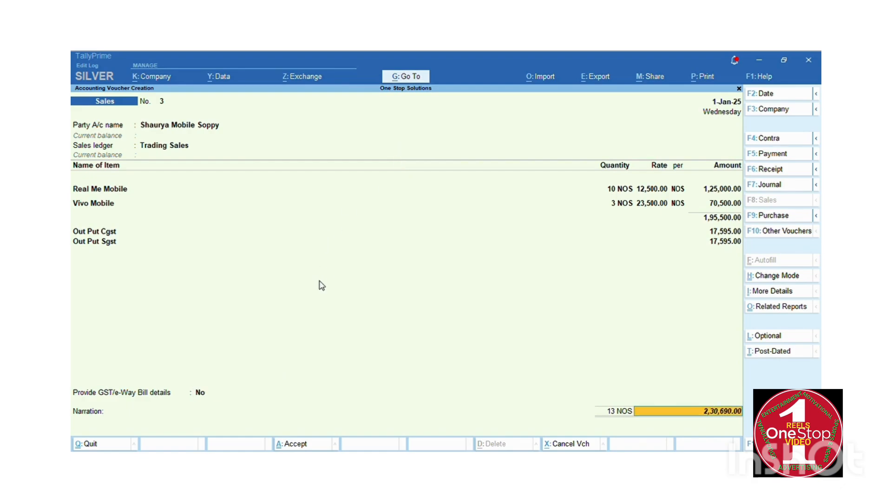
{"action": "key", "text": "Return"}
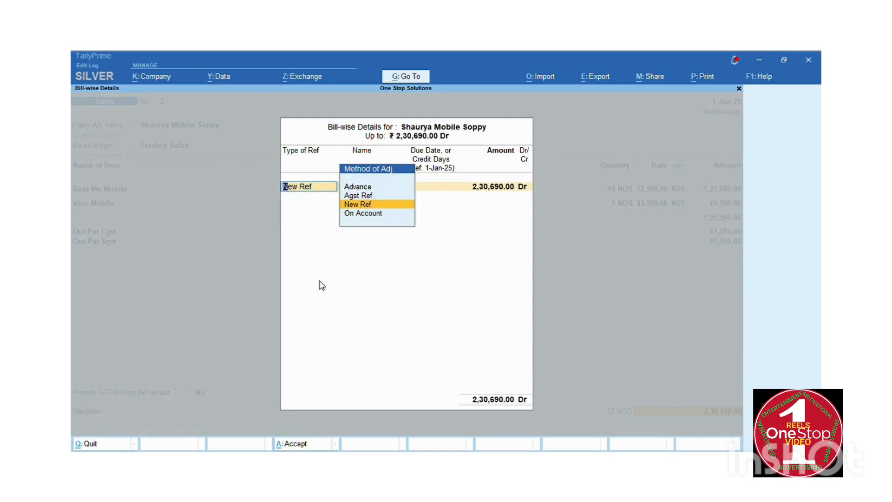
{"action": "key", "text": "Return"}
{"action": "key", "text": "Return"}
{"action": "key", "text": "Return"}
{"action": "key", "text": "Return"}
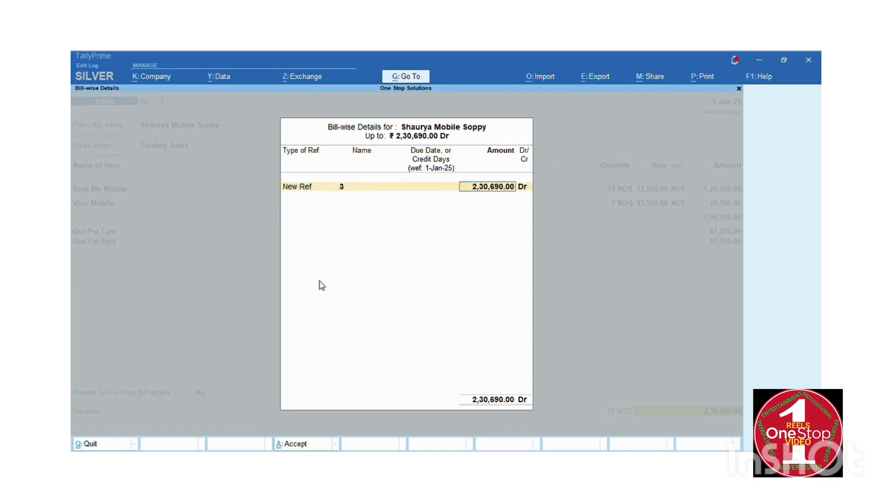
{"action": "key", "text": "Return"}
{"action": "key", "text": "Return"}
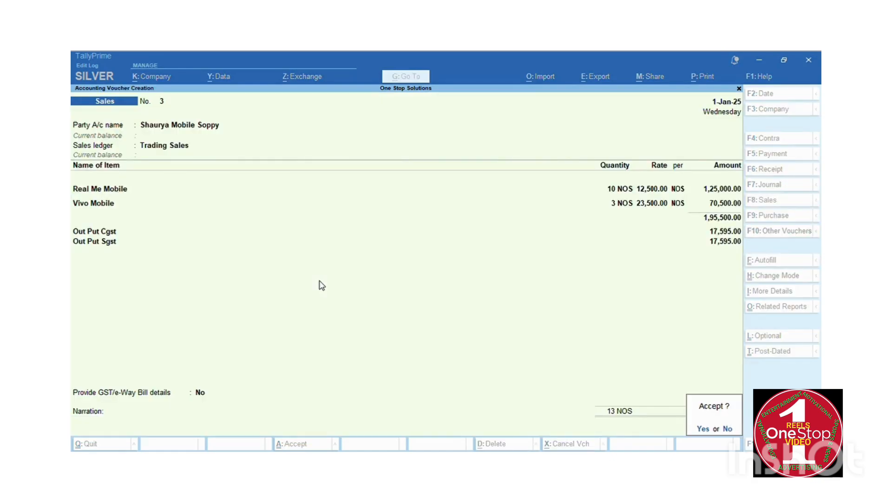
{"action": "key", "text": "Return"}
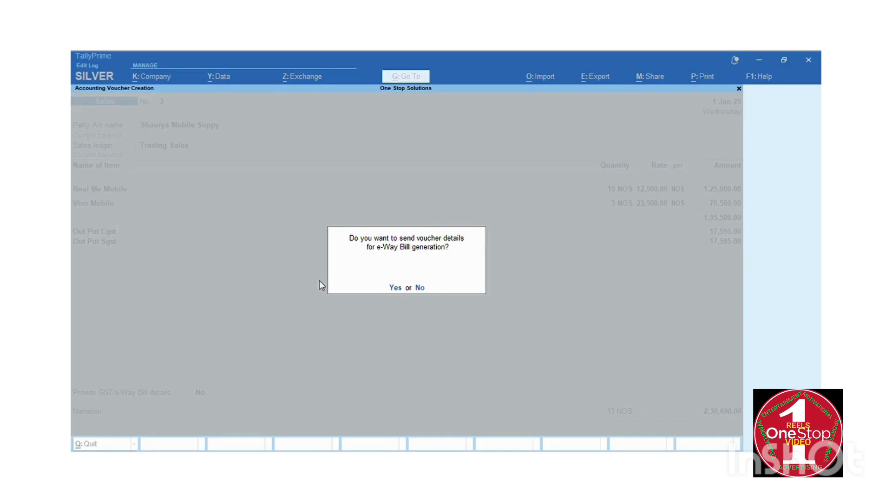
{"action": "key", "text": "n"}
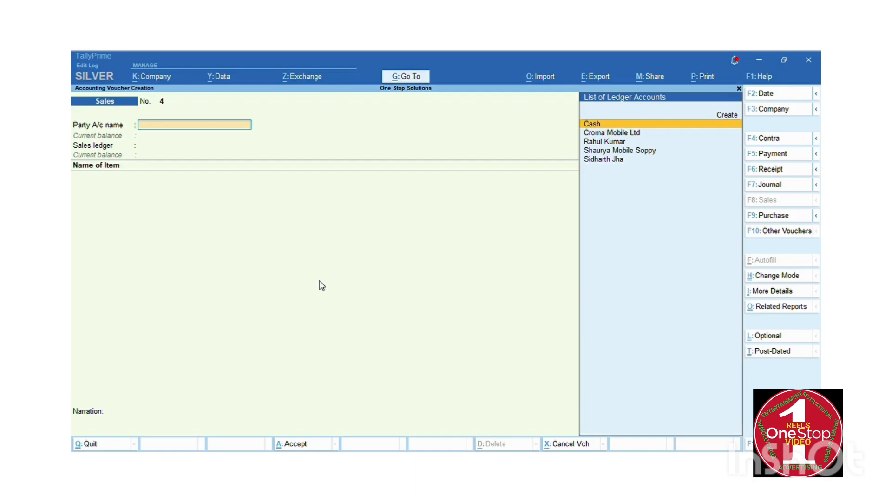
Choose the third party ledger for voucher 4 and set Trading Sales as the sales ledger.
{"action": "key", "text": "Down"}
{"action": "key", "text": "Down"}
{"action": "key", "text": "Return"}
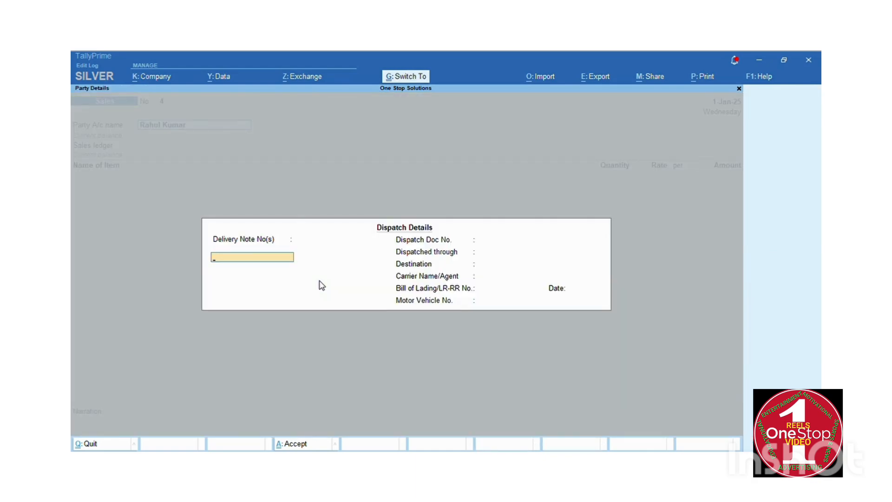
{"action": "key", "text": "ctrl+a"}
{"action": "key", "text": "ctrl+a"}
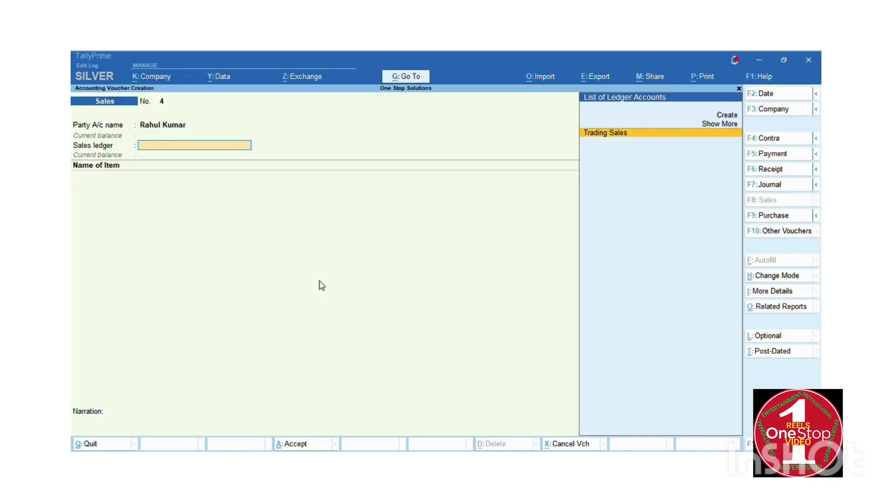
{"action": "key", "text": "Return"}
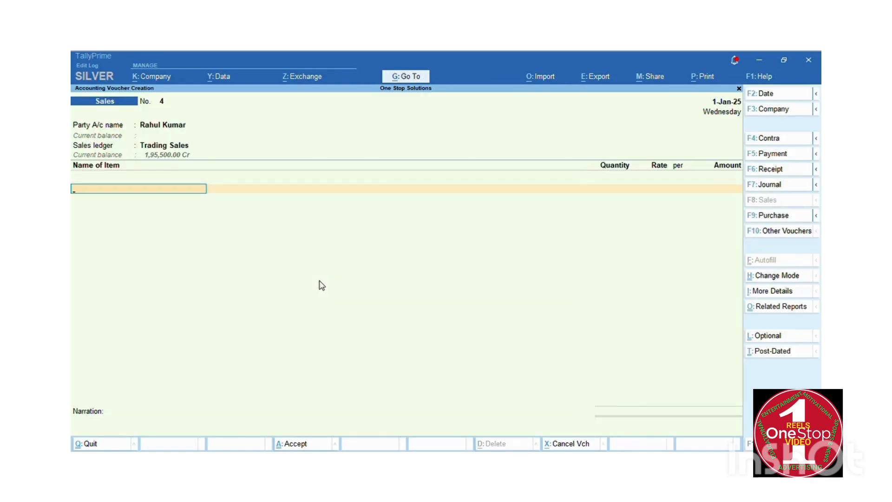
Bill 1 NOS of Vivo Mobile at a rate of 25,000.00.
{"action": "type", "text": "Vi"}
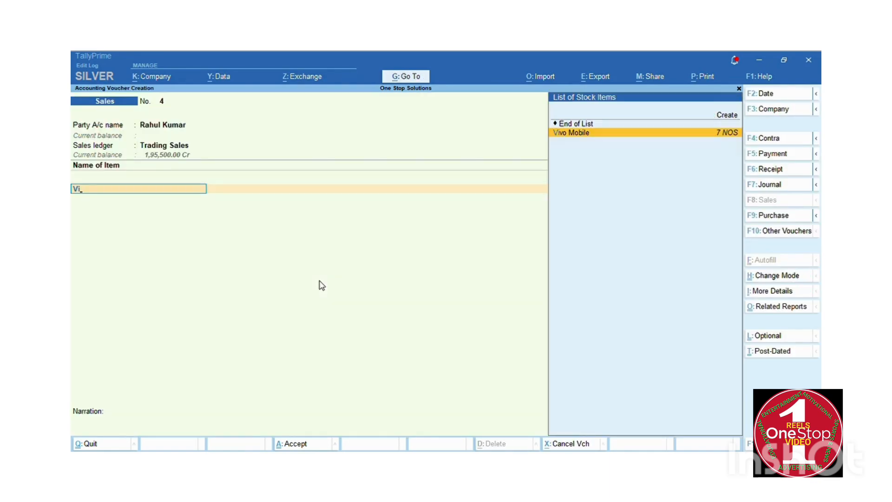
{"action": "key", "text": "Return"}
{"action": "type", "text": "1"}
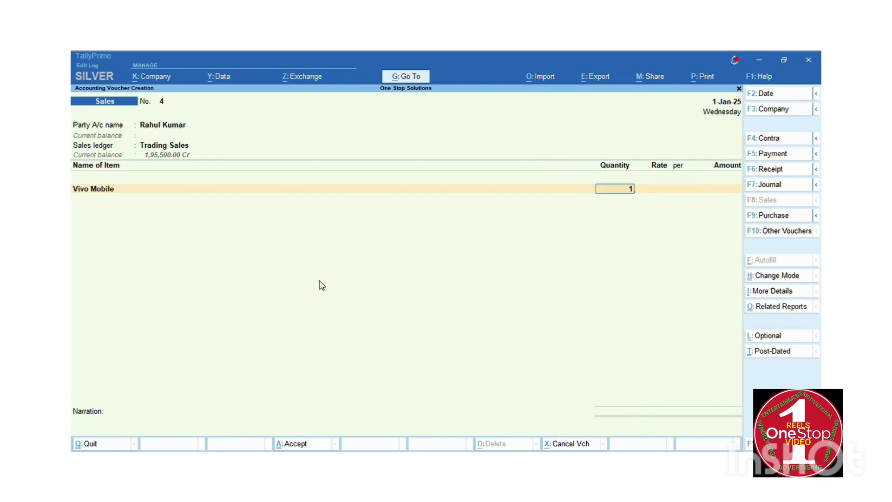
{"action": "key", "text": "Return"}
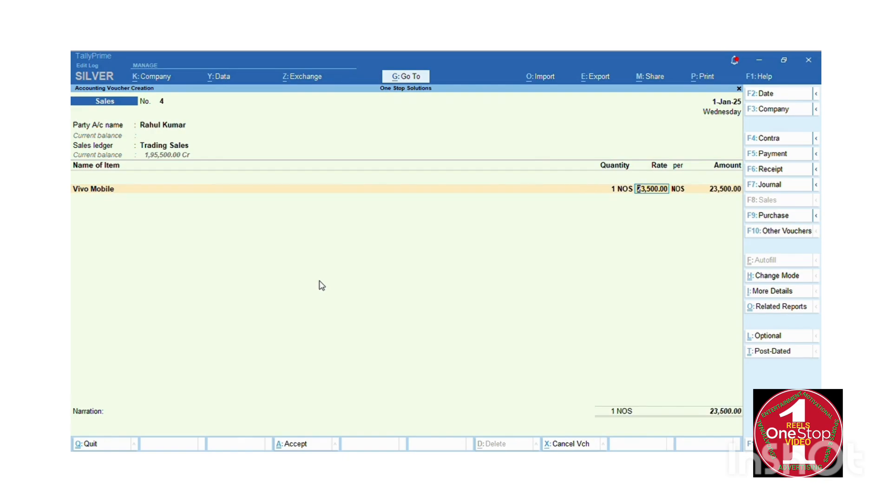
{"action": "type", "text": "25000"}
{"action": "key", "text": "Return"}
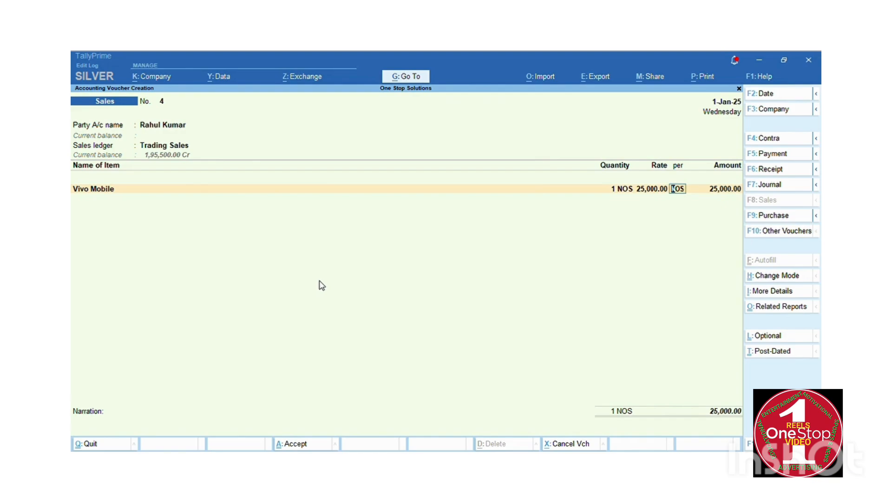
{"action": "key", "text": "Return"}
{"action": "key", "text": "Return"}
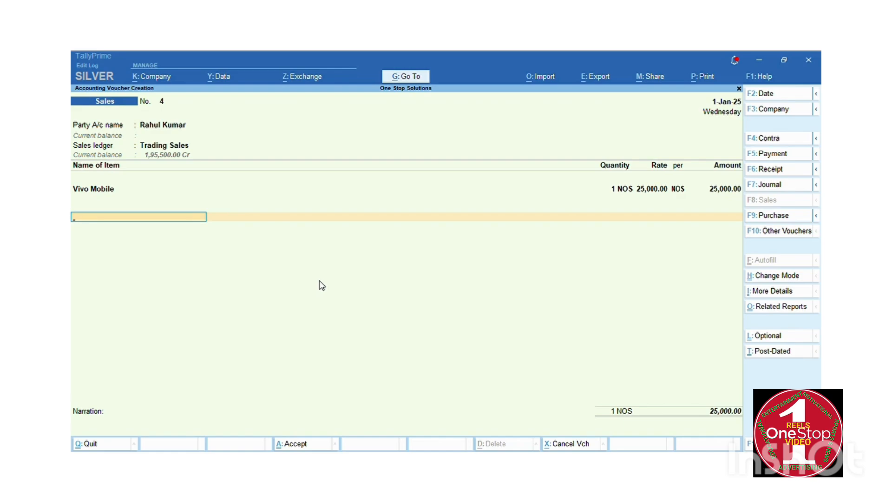
Add Out Put Cgst and Out Put Sgst tax lines of 2,250.00 each.
{"action": "type", "text": "Out"}
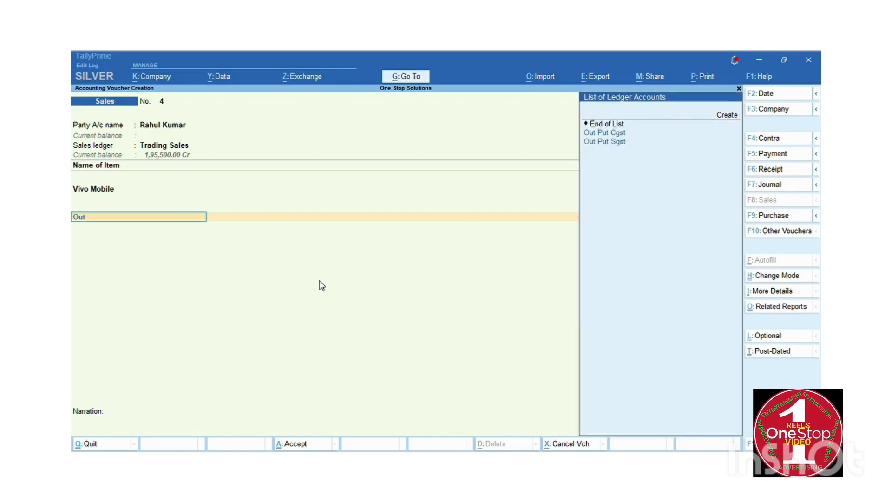
{"action": "key", "text": "Down"}
{"action": "key", "text": "Return"}
{"action": "key", "text": "Return"}
{"action": "key", "text": "Return"}
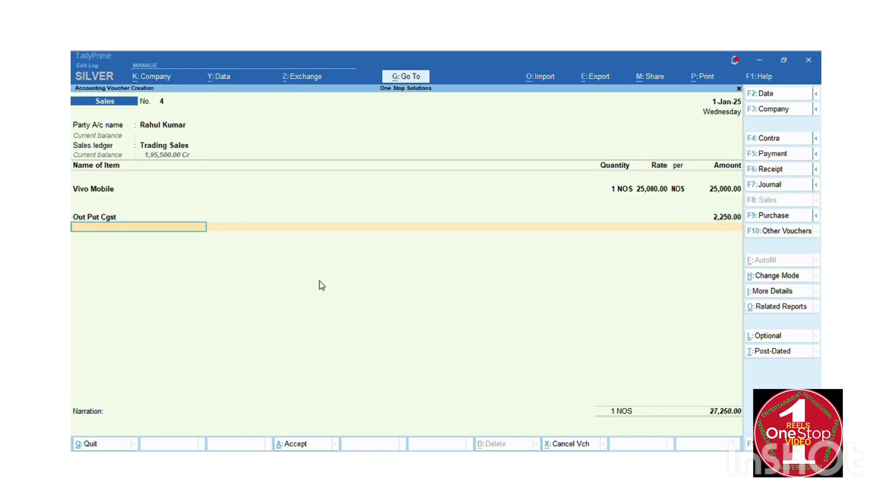
{"action": "type", "text": "Out"}
{"action": "key", "text": "Down"}
{"action": "key", "text": "Down"}
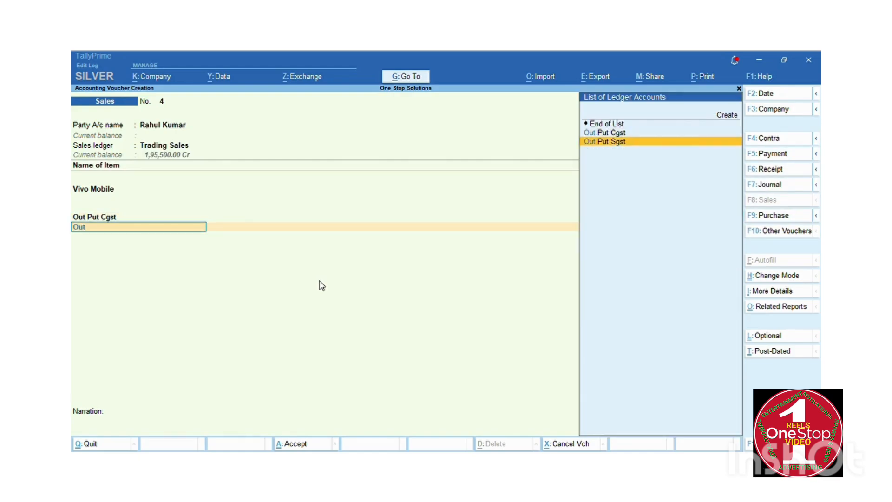
{"action": "key", "text": "Return"}
{"action": "key", "text": "Return"}
Accept the New Ref bill for 29,500.00, skip the narration and save voucher No. 4.
{"action": "key", "text": "Return"}
{"action": "key", "text": "Return"}
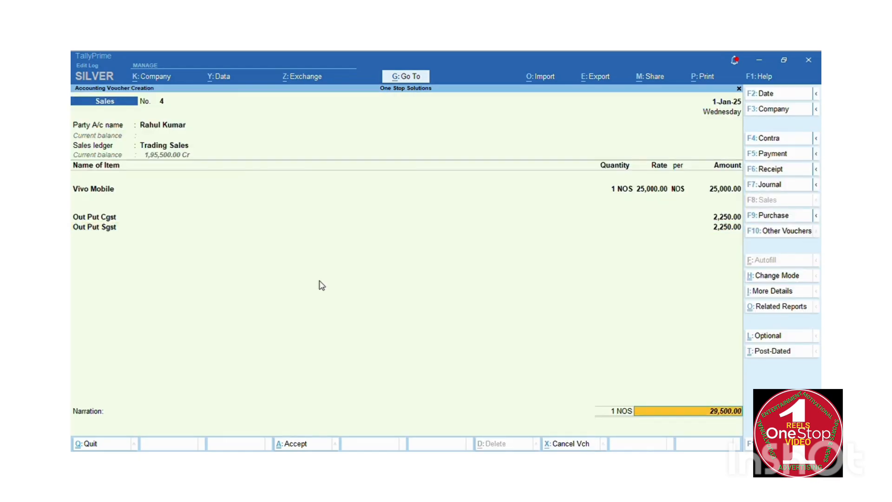
{"action": "key", "text": "Return"}
{"action": "key", "text": "Return"}
{"action": "key", "text": "Return"}
{"action": "key", "text": "Return"}
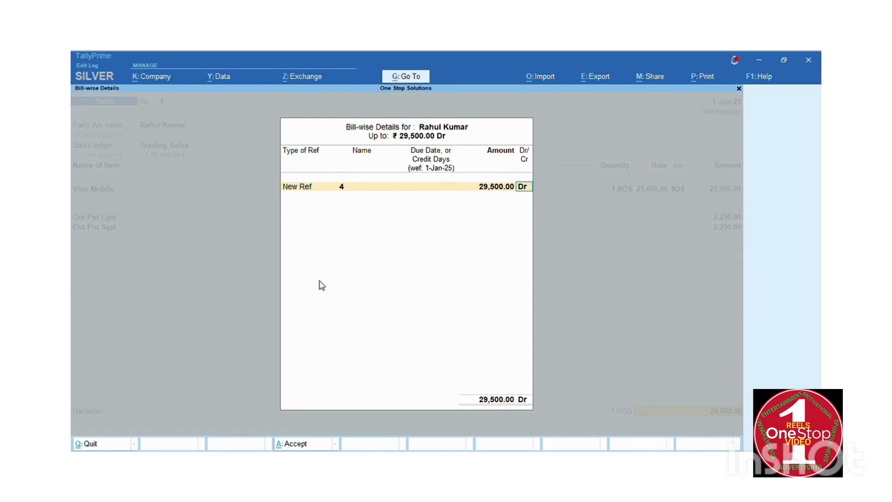
{"action": "key", "text": "Return"}
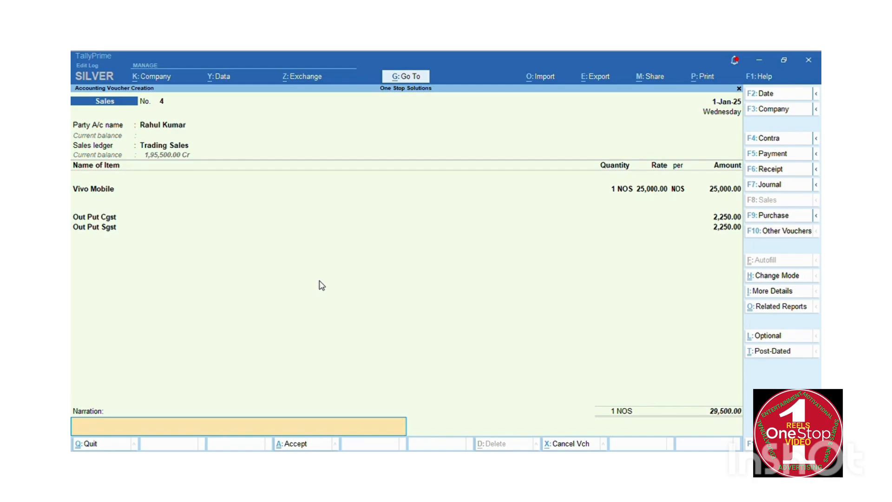
{"action": "key", "text": "Return"}
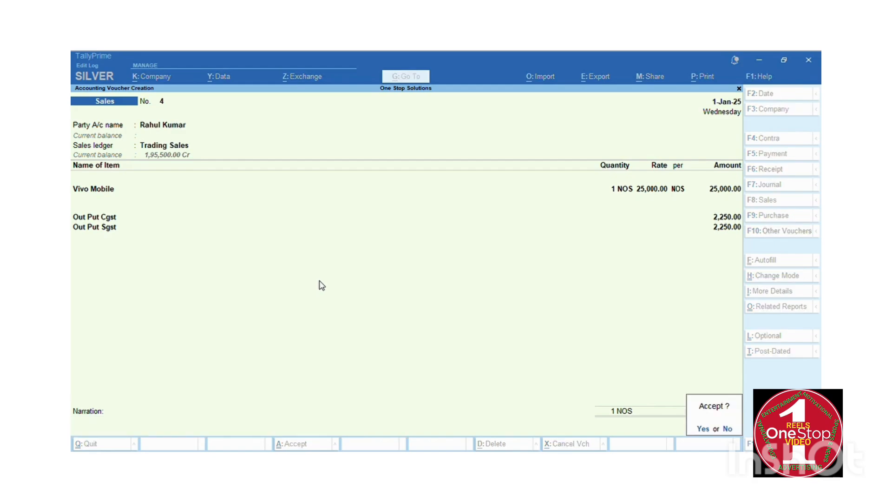
{"action": "key", "text": "Return"}
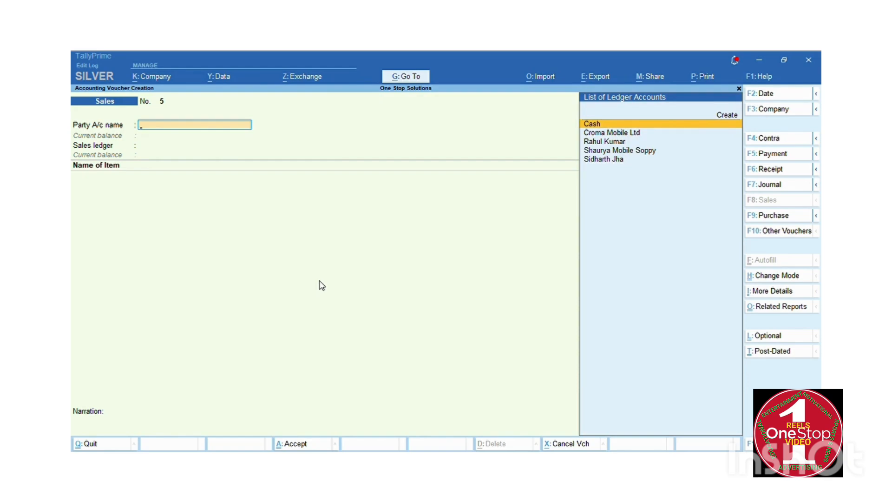
Leave the blank voucher No. 5 and open the Display More Reports list.
{"action": "key", "text": "Escape"}
{"action": "key", "text": "Return"}
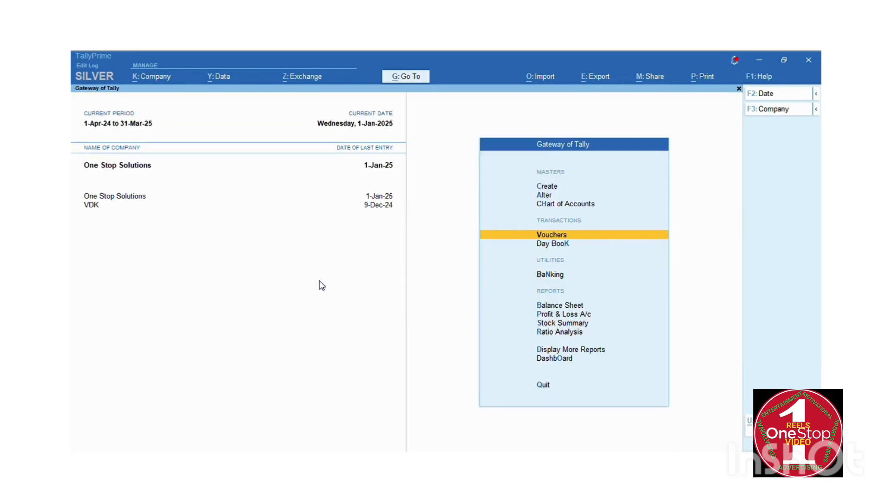
{"action": "key", "text": "Down"}
{"action": "key", "text": "Down"}
{"action": "key", "text": "Down"}
{"action": "key", "text": "Down"}
{"action": "key", "text": "Down"}
{"action": "key", "text": "Down"}
{"action": "key", "text": "Down"}
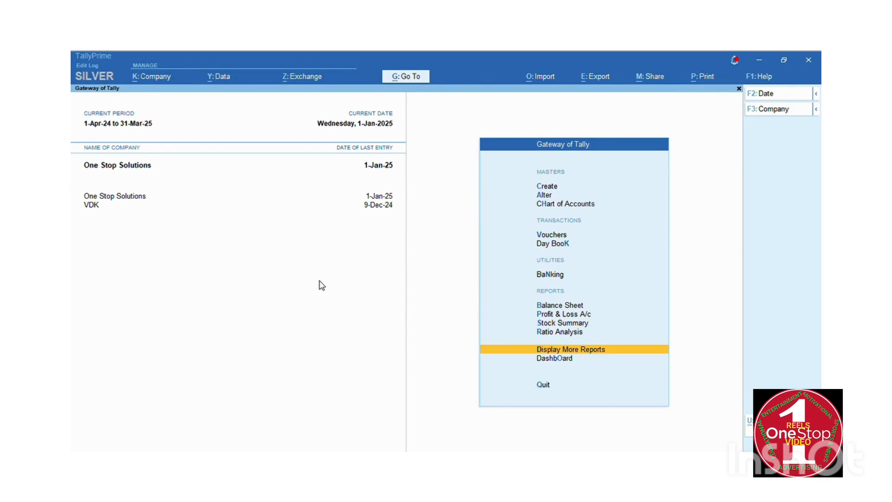
{"action": "key", "text": "Up"}
{"action": "key", "text": "Down"}
{"action": "key", "text": "Return"}
Open Account Books, then the Sales Register's January vouchers.
{"action": "key", "text": "Down"}
{"action": "key", "text": "Down"}
{"action": "key", "text": "Down"}
{"action": "key", "text": "Down"}
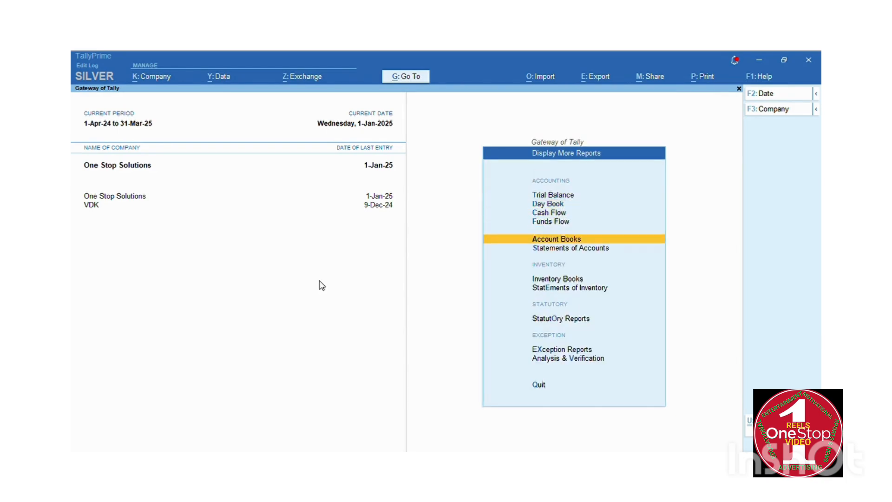
{"action": "key", "text": "Return"}
{"action": "key", "text": "Down"}
{"action": "key", "text": "Down"}
{"action": "key", "text": "Down"}
{"action": "key", "text": "Down"}
{"action": "key", "text": "Down"}
{"action": "key", "text": "Down"}
{"action": "key", "text": "Down"}
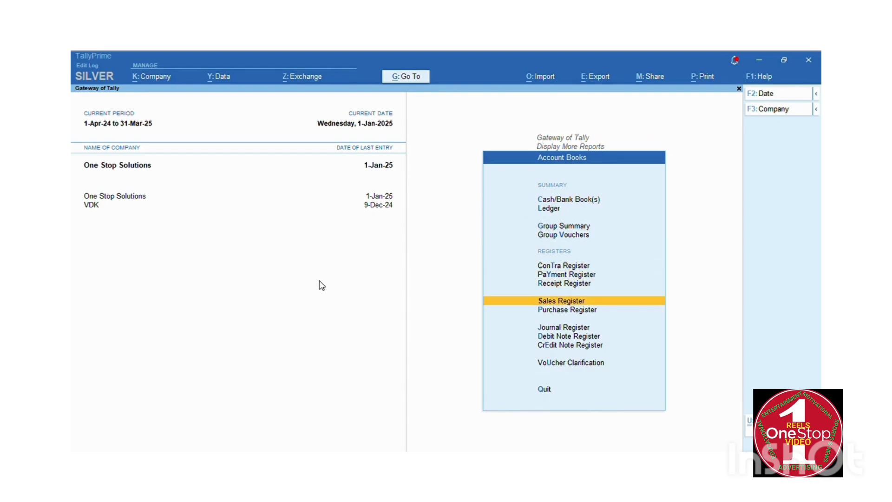
{"action": "key", "text": "Return"}
{"action": "key", "text": "Return"}
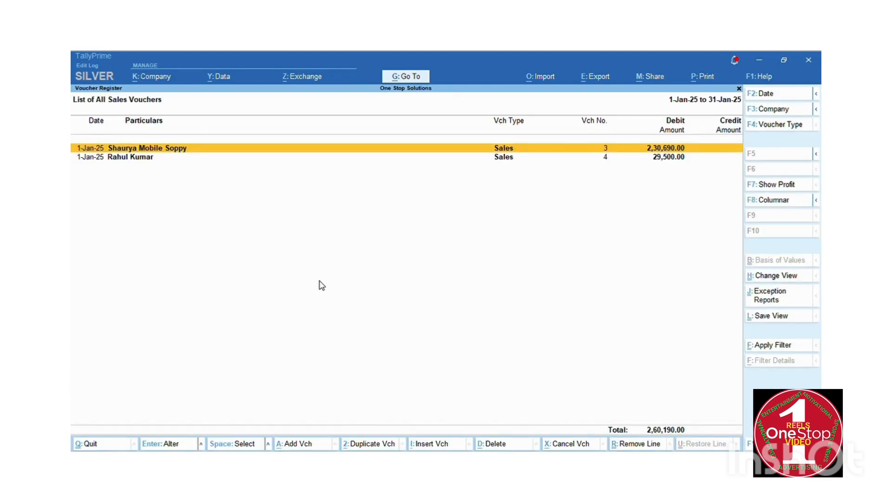
Open sales voucher No. 3 and bring up its invoice print configuration.
{"action": "key", "text": "Return"}
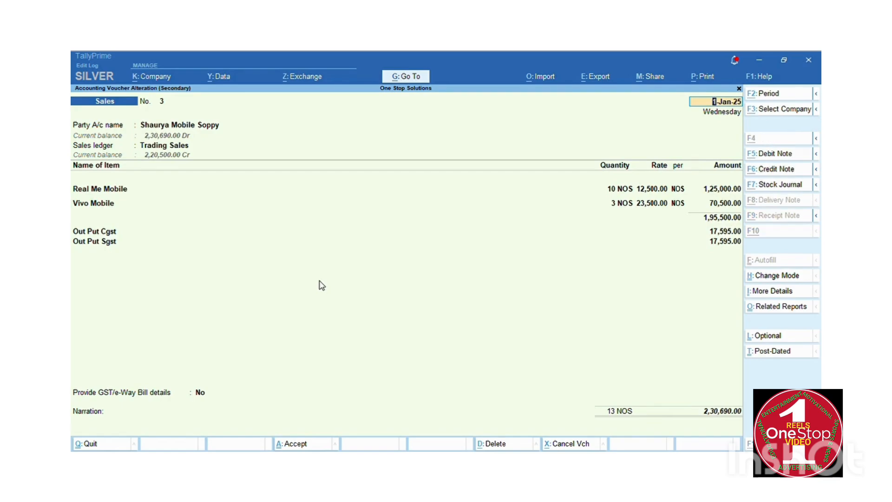
{"action": "key", "text": "alt+p"}
{"action": "key", "text": "Return"}
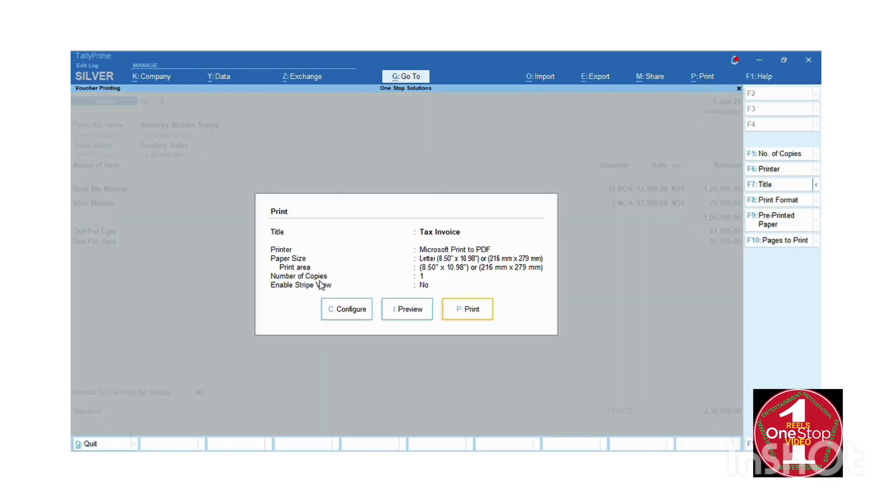
{"action": "key", "text": "Left"}
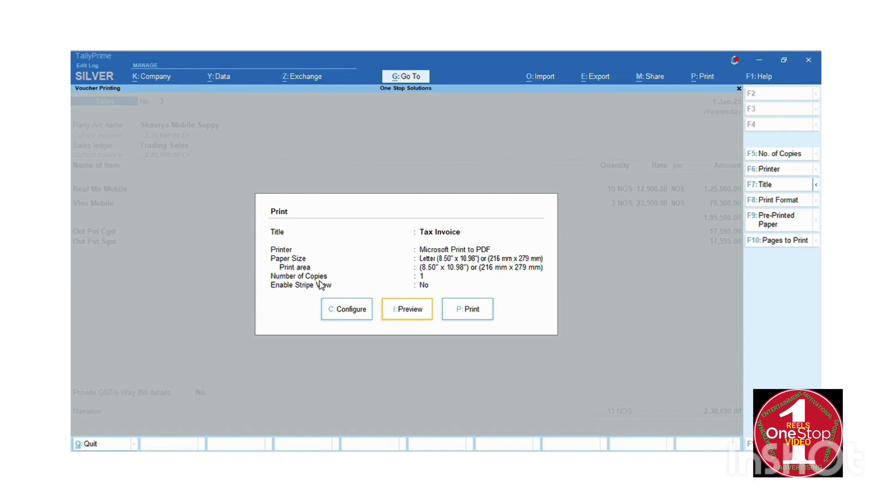
{"action": "key", "text": "Left"}
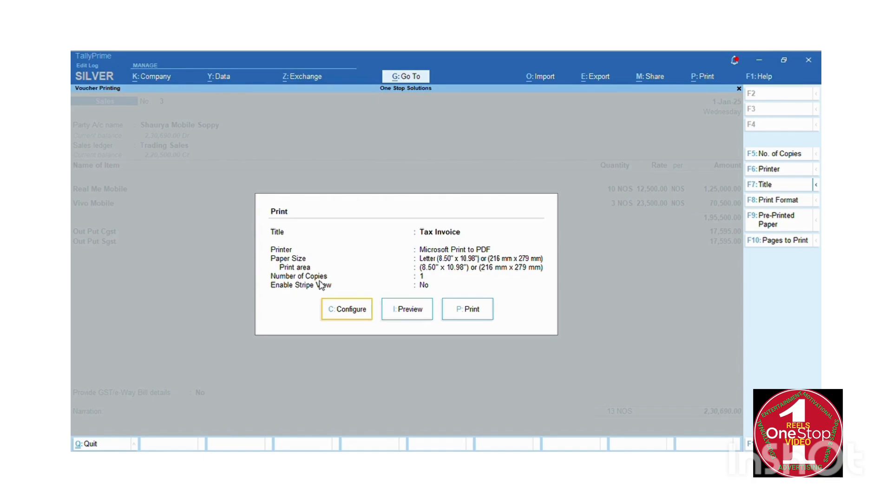
{"action": "key", "text": "Return"}
Review the voucher, statutory, header and company detail print settings.
{"action": "key", "text": "Down"}
{"action": "key", "text": "Down"}
{"action": "key", "text": "Down"}
{"action": "key", "text": "Down"}
{"action": "key", "text": "Down"}
{"action": "key", "text": "Down"}
{"action": "key", "text": "Down"}
{"action": "key", "text": "Down"}
{"action": "key", "text": "Down"}
{"action": "key", "text": "Down"}
{"action": "key", "text": "Down"}
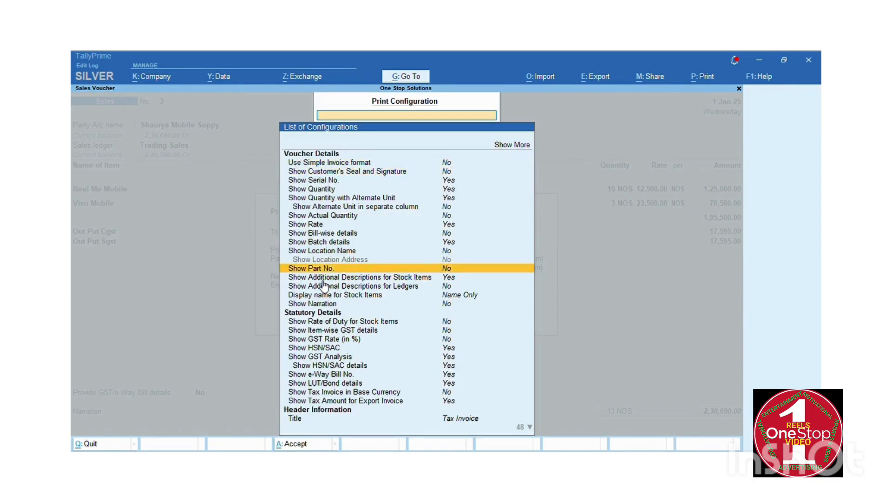
{"action": "key", "text": "Up"}
{"action": "key", "text": "Up"}
{"action": "key", "text": "Up"}
{"action": "key", "text": "Up"}
{"action": "key", "text": "Up"}
{"action": "key", "text": "Up"}
{"action": "key", "text": "Up"}
{"action": "key", "text": "Up"}
{"action": "key", "text": "Up"}
{"action": "key", "text": "Up"}
{"action": "key", "text": "Up"}
{"action": "key", "text": "Up"}
{"action": "key", "text": "Up"}
{"action": "key", "text": "Return"}
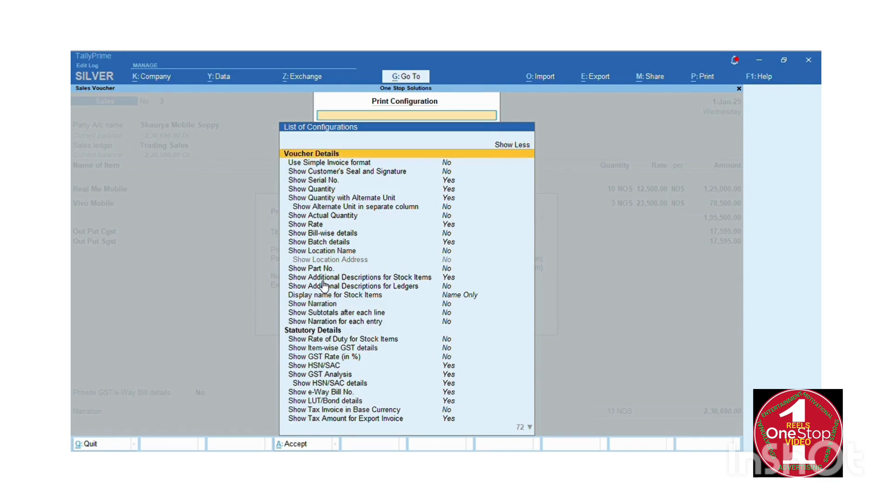
{"action": "key", "text": "Down"}
{"action": "key", "text": "Down"}
{"action": "key", "text": "Down"}
{"action": "key", "text": "Down"}
{"action": "key", "text": "Down"}
{"action": "key", "text": "Down"}
{"action": "key", "text": "Down"}
{"action": "key", "text": "Down"}
{"action": "key", "text": "Down"}
{"action": "key", "text": "Down"}
{"action": "key", "text": "Down"}
{"action": "key", "text": "Down"}
{"action": "key", "text": "Down"}
{"action": "key", "text": "Down"}
{"action": "key", "text": "Down"}
{"action": "key", "text": "Down"}
{"action": "key", "text": "Down"}
{"action": "key", "text": "Down"}
{"action": "key", "text": "Down"}
{"action": "key", "text": "Down"}
{"action": "key", "text": "Down"}
{"action": "key", "text": "Down"}
{"action": "key", "text": "Down"}
{"action": "key", "text": "Down"}
{"action": "key", "text": "Down"}
{"action": "key", "text": "Down"}
{"action": "key", "text": "Down"}
{"action": "key", "text": "Down"}
{"action": "key", "text": "Down"}
{"action": "key", "text": "Down"}
{"action": "key", "text": "Down"}
{"action": "key", "text": "Down"}
{"action": "key", "text": "Down"}
{"action": "key", "text": "Down"}
{"action": "key", "text": "Down"}
{"action": "key", "text": "Down"}
{"action": "key", "text": "Down"}
{"action": "key", "text": "Down"}
{"action": "key", "text": "Down"}
{"action": "key", "text": "Down"}
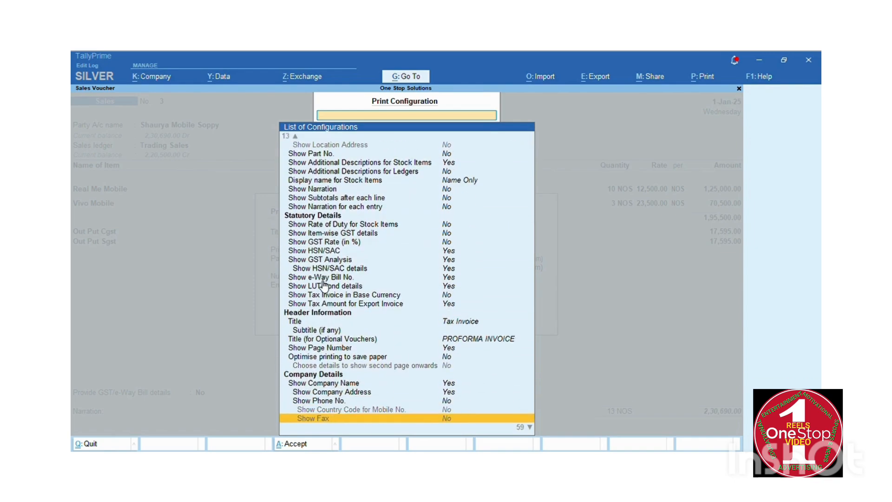
{"action": "key", "text": "Up"}
{"action": "key", "text": "Up"}
{"action": "key", "text": "Up"}
{"action": "key", "text": "Up"}
{"action": "key", "text": "Up"}
{"action": "key", "text": "Down"}
{"action": "key", "text": "Down"}
{"action": "key", "text": "Down"}
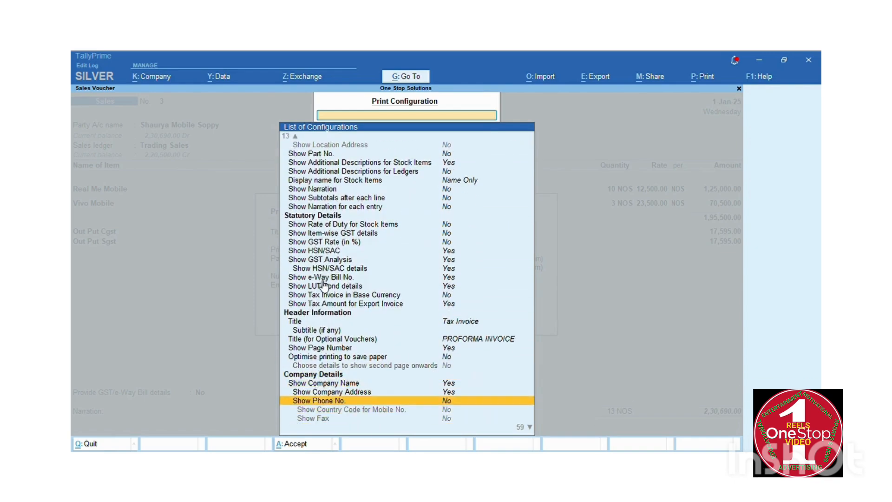
{"action": "key", "text": "Up"}
{"action": "key", "text": "Up"}
{"action": "key", "text": "Up"}
{"action": "key", "text": "Up"}
{"action": "key", "text": "Up"}
{"action": "key", "text": "Up"}
{"action": "key", "text": "Up"}
{"action": "key", "text": "Up"}
{"action": "key", "text": "Up"}
{"action": "key", "text": "Up"}
{"action": "key", "text": "Up"}
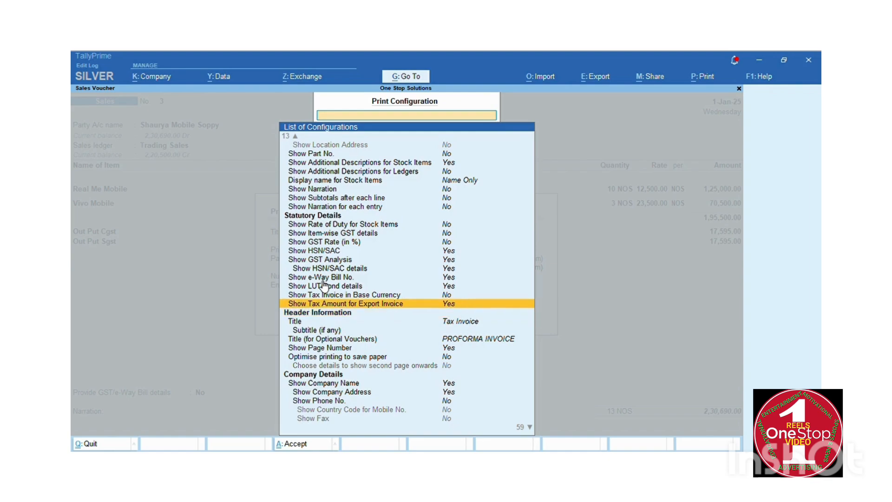
{"action": "key", "text": "Down"}
{"action": "key", "text": "Down"}
{"action": "key", "text": "Down"}
{"action": "key", "text": "Down"}
{"action": "key", "text": "Up"}
{"action": "key", "text": "Up"}
{"action": "key", "text": "Up"}
{"action": "key", "text": "Up"}
{"action": "key", "text": "Up"}
{"action": "key", "text": "Up"}
{"action": "key", "text": "Up"}
{"action": "key", "text": "Up"}
{"action": "key", "text": "Up"}
{"action": "key", "text": "Up"}
{"action": "key", "text": "Up"}
{"action": "key", "text": "Up"}
{"action": "key", "text": "Up"}
{"action": "key", "text": "Up"}
{"action": "key", "text": "Up"}
{"action": "key", "text": "Up"}
{"action": "key", "text": "Up"}
{"action": "key", "text": "Up"}
{"action": "key", "text": "Up"}
{"action": "key", "text": "Up"}
{"action": "key", "text": "Up"}
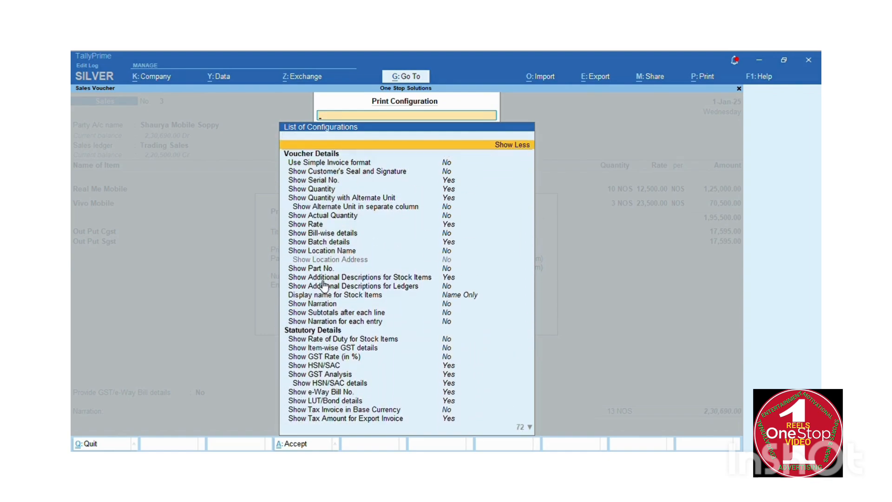
{"action": "key", "text": "Down"}
{"action": "key", "text": "Down"}
{"action": "key", "text": "Down"}
{"action": "key", "text": "Down"}
{"action": "key", "text": "Down"}
{"action": "key", "text": "Down"}
{"action": "key", "text": "Up"}
{"action": "key", "text": "Up"}
{"action": "key", "text": "Up"}
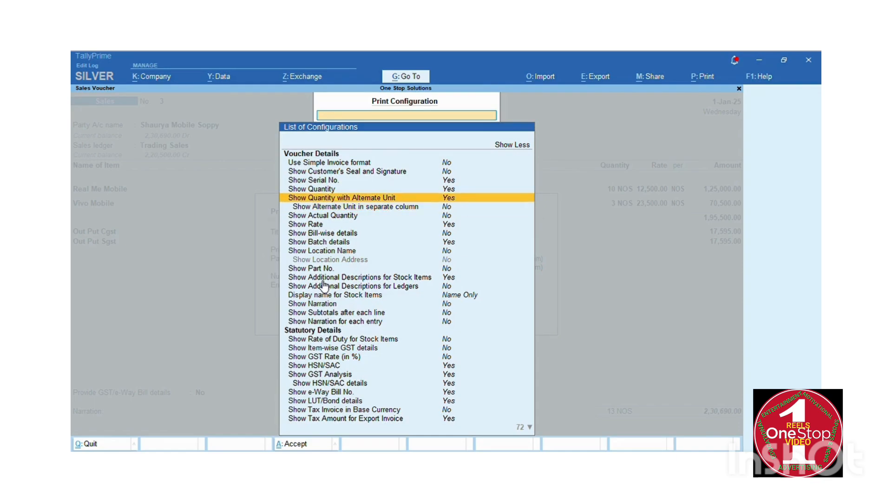
{"action": "key", "text": "Up"}
{"action": "key", "text": "Down"}
{"action": "key", "text": "Down"}
{"action": "key", "text": "Down"}
{"action": "key", "text": "Down"}
{"action": "key", "text": "Down"}
{"action": "key", "text": "Down"}
{"action": "key", "text": "Down"}
{"action": "key", "text": "Down"}
{"action": "key", "text": "Down"}
{"action": "key", "text": "Down"}
{"action": "key", "text": "Down"}
{"action": "key", "text": "Down"}
{"action": "key", "text": "Down"}
{"action": "key", "text": "Down"}
{"action": "key", "text": "Down"}
{"action": "key", "text": "Down"}
{"action": "key", "text": "Down"}
{"action": "key", "text": "Down"}
{"action": "key", "text": "Down"}
{"action": "key", "text": "Down"}
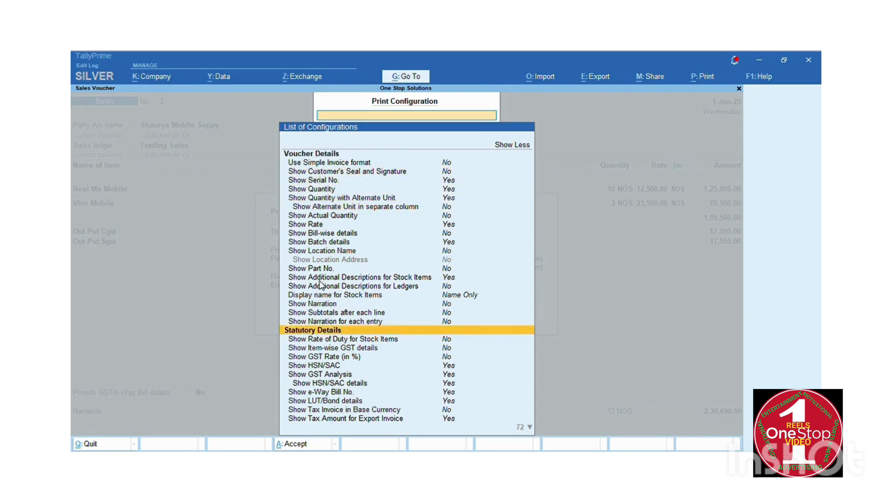
{"action": "key", "text": "Down"}
{"action": "key", "text": "Down"}
{"action": "key", "text": "Down"}
{"action": "key", "text": "Down"}
{"action": "key", "text": "Down"}
{"action": "key", "text": "Down"}
{"action": "key", "text": "Down"}
{"action": "key", "text": "Down"}
{"action": "key", "text": "Down"}
{"action": "key", "text": "Down"}
{"action": "key", "text": "Down"}
{"action": "key", "text": "Down"}
{"action": "key", "text": "Down"}
{"action": "key", "text": "Down"}
{"action": "key", "text": "Down"}
{"action": "key", "text": "Down"}
{"action": "key", "text": "Down"}
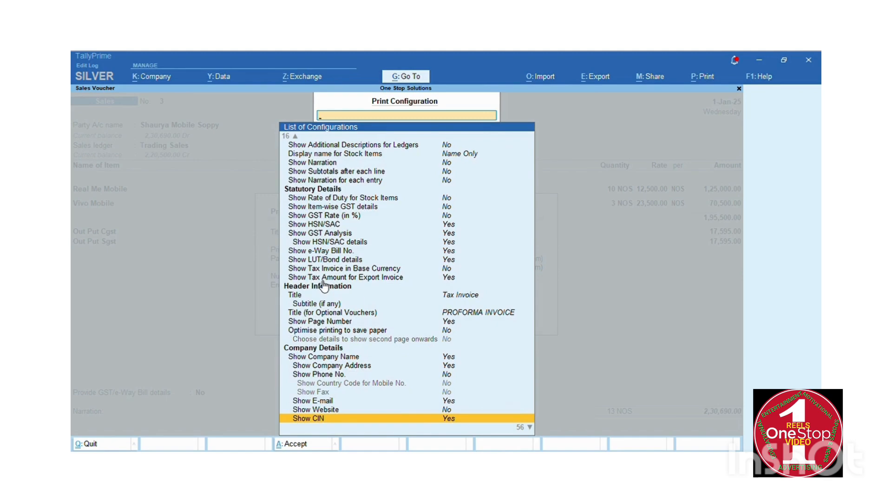
{"action": "key", "text": "Up"}
{"action": "key", "text": "Up"}
{"action": "key", "text": "Up"}
{"action": "key", "text": "Up"}
{"action": "key", "text": "Up"}
{"action": "key", "text": "Up"}
{"action": "key", "text": "Up"}
{"action": "key", "text": "Up"}
{"action": "key", "text": "Up"}
{"action": "key", "text": "Up"}
{"action": "key", "text": "Up"}
{"action": "key", "text": "Up"}
{"action": "key", "text": "Up"}
{"action": "key", "text": "Up"}
{"action": "key", "text": "Up"}
{"action": "key", "text": "Up"}
{"action": "key", "text": "Up"}
{"action": "key", "text": "Up"}
{"action": "key", "text": "Up"}
{"action": "key", "text": "Up"}
{"action": "key", "text": "Up"}
{"action": "key", "text": "Up"}
{"action": "key", "text": "Up"}
{"action": "key", "text": "Up"}
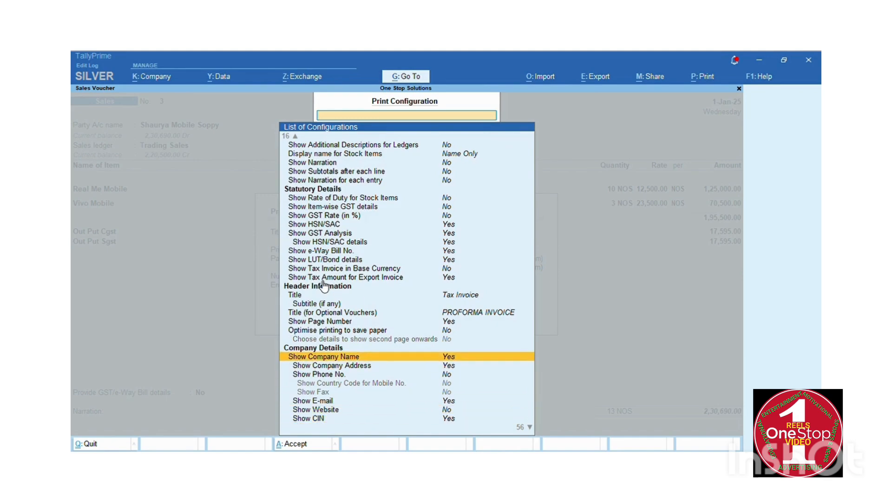
{"action": "key", "text": "Up"}
{"action": "key", "text": "Up"}
{"action": "key", "text": "Up"}
{"action": "key", "text": "Up"}
{"action": "key", "text": "Up"}
{"action": "key", "text": "Up"}
{"action": "key", "text": "Up"}
{"action": "key", "text": "Up"}
{"action": "key", "text": "Up"}
{"action": "key", "text": "Up"}
{"action": "key", "text": "Up"}
{"action": "key", "text": "Up"}
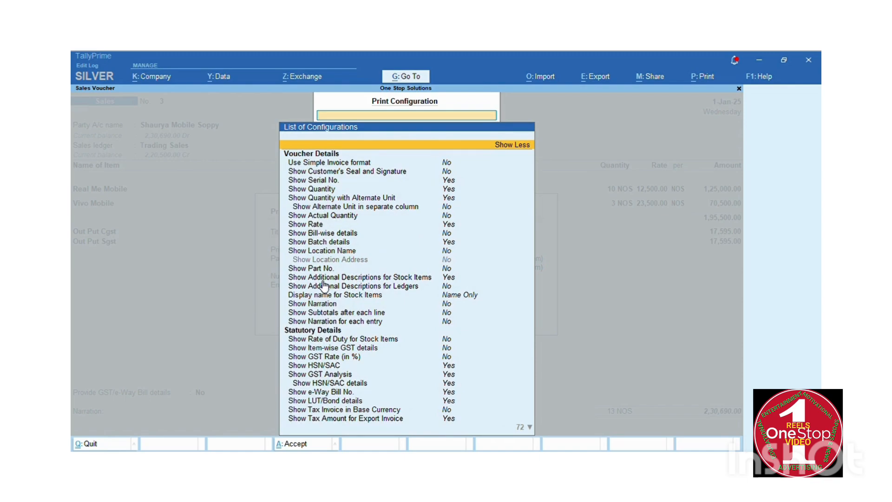
Step down through party and footer sections to Printer Settings, stopping on Printer.
{"action": "key", "text": "Down"}
{"action": "key", "text": "Down"}
{"action": "key", "text": "Down"}
{"action": "key", "text": "Down"}
{"action": "key", "text": "Down"}
{"action": "key", "text": "Down"}
{"action": "key", "text": "Down"}
{"action": "key", "text": "Down"}
{"action": "key", "text": "Down"}
{"action": "key", "text": "Down"}
{"action": "key", "text": "Down"}
{"action": "key", "text": "Down"}
{"action": "key", "text": "Down"}
{"action": "key", "text": "Down"}
{"action": "key", "text": "Down"}
{"action": "key", "text": "Down"}
{"action": "key", "text": "Down"}
{"action": "key", "text": "Down"}
{"action": "key", "text": "Down"}
{"action": "key", "text": "Down"}
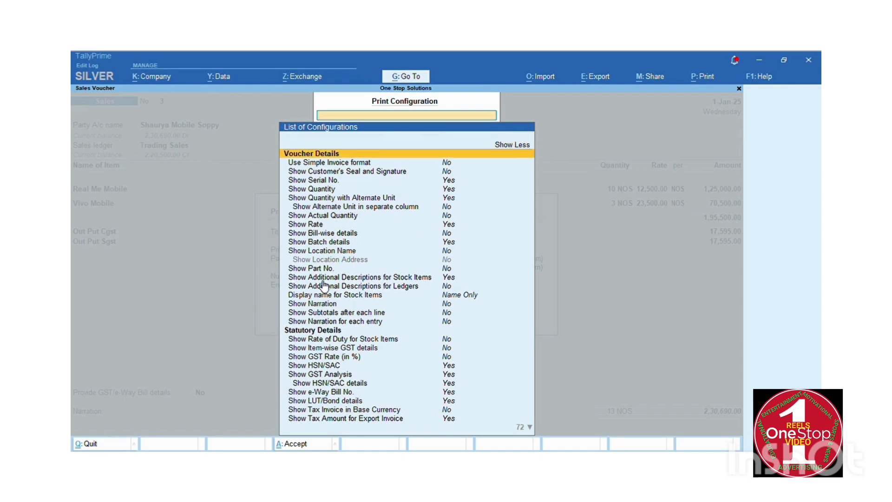
{"action": "key", "text": "Down"}
{"action": "key", "text": "Down"}
{"action": "key", "text": "Down"}
{"action": "key", "text": "Down"}
{"action": "key", "text": "Down"}
{"action": "key", "text": "Down"}
{"action": "key", "text": "Down"}
{"action": "key", "text": "Down"}
{"action": "key", "text": "Down"}
{"action": "key", "text": "Down"}
{"action": "key", "text": "Down"}
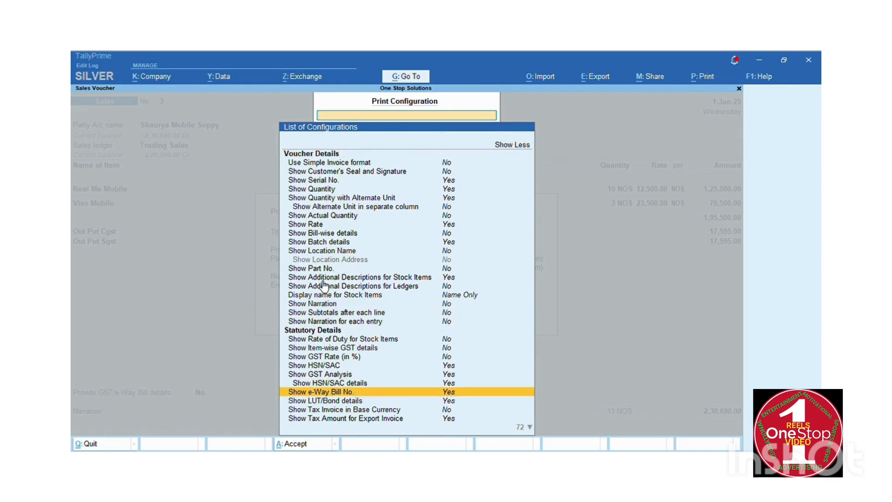
{"action": "key", "text": "Down"}
{"action": "key", "text": "Down"}
{"action": "key", "text": "Down"}
{"action": "key", "text": "Down"}
{"action": "key", "text": "Down"}
{"action": "key", "text": "Down"}
{"action": "key", "text": "Down"}
{"action": "key", "text": "Down"}
{"action": "key", "text": "Down"}
{"action": "key", "text": "Down"}
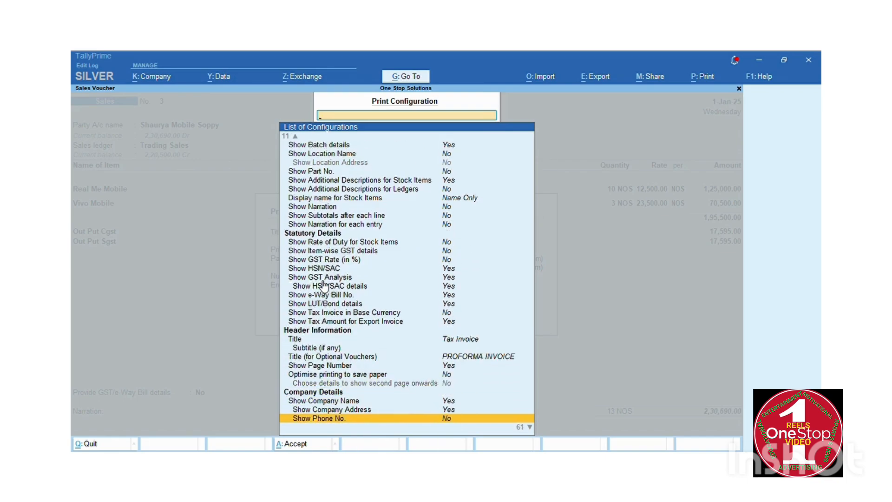
{"action": "key", "text": "Down"}
{"action": "key", "text": "Down"}
{"action": "key", "text": "Down"}
{"action": "key", "text": "Down"}
{"action": "key", "text": "Down"}
{"action": "key", "text": "Down"}
{"action": "key", "text": "Down"}
{"action": "key", "text": "Down"}
{"action": "key", "text": "Down"}
{"action": "key", "text": "Down"}
{"action": "key", "text": "Down"}
{"action": "key", "text": "Down"}
{"action": "key", "text": "Down"}
{"action": "key", "text": "Down"}
{"action": "key", "text": "Down"}
{"action": "key", "text": "Down"}
{"action": "key", "text": "Down"}
{"action": "key", "text": "Down"}
{"action": "key", "text": "Down"}
{"action": "key", "text": "Down"}
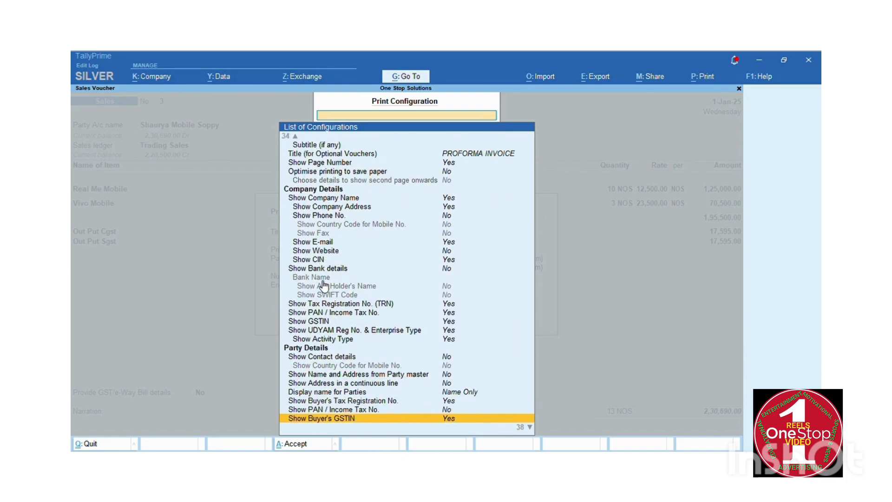
{"action": "key", "text": "Down"}
{"action": "key", "text": "Down"}
{"action": "key", "text": "Down"}
{"action": "key", "text": "Down"}
{"action": "key", "text": "Down"}
{"action": "key", "text": "Down"}
{"action": "key", "text": "Down"}
{"action": "key", "text": "Down"}
{"action": "key", "text": "Down"}
{"action": "key", "text": "Down"}
{"action": "key", "text": "Down"}
{"action": "key", "text": "Down"}
{"action": "key", "text": "Down"}
{"action": "key", "text": "Down"}
{"action": "key", "text": "Down"}
{"action": "key", "text": "Down"}
{"action": "key", "text": "Down"}
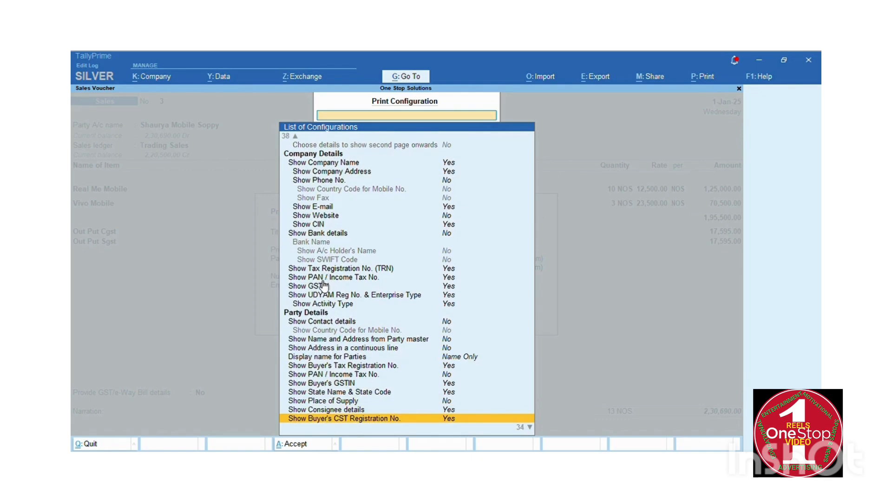
{"action": "key", "text": "Down"}
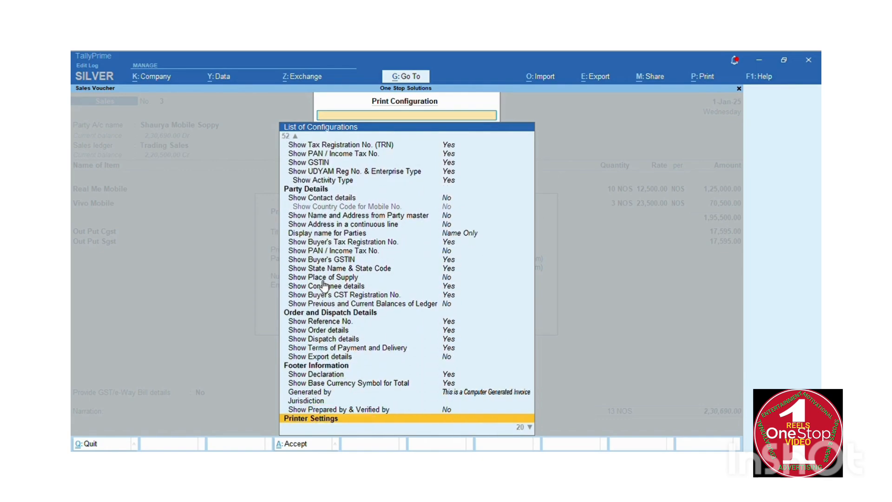
{"action": "key", "text": "Down"}
{"action": "key", "text": "Down"}
{"action": "key", "text": "Down"}
{"action": "key", "text": "Down"}
{"action": "key", "text": "Down"}
{"action": "key", "text": "Down"}
{"action": "key", "text": "Down"}
{"action": "key", "text": "Down"}
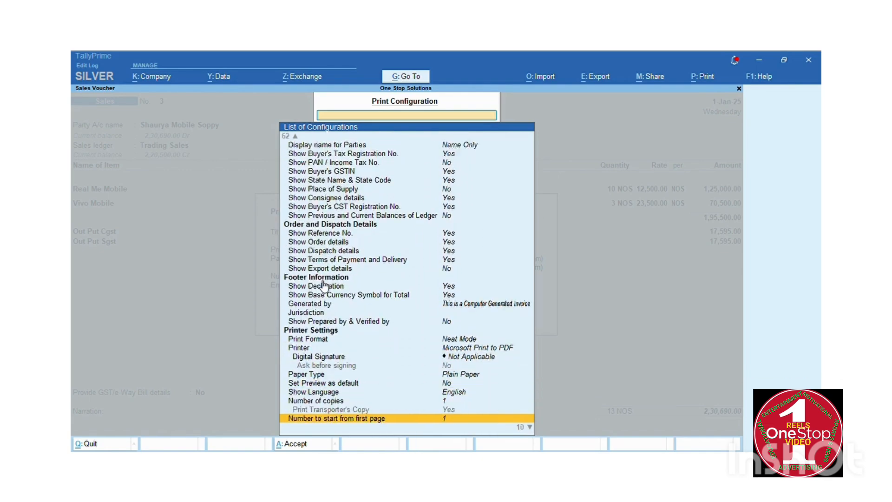
{"action": "key", "text": "Down"}
{"action": "key", "text": "Down"}
{"action": "key", "text": "Up"}
{"action": "key", "text": "Up"}
{"action": "key", "text": "Up"}
{"action": "key", "text": "Up"}
{"action": "key", "text": "Up"}
{"action": "key", "text": "Up"}
{"action": "key", "text": "Up"}
{"action": "key", "text": "Up"}
{"action": "key", "text": "Up"}
{"action": "key", "text": "Up"}
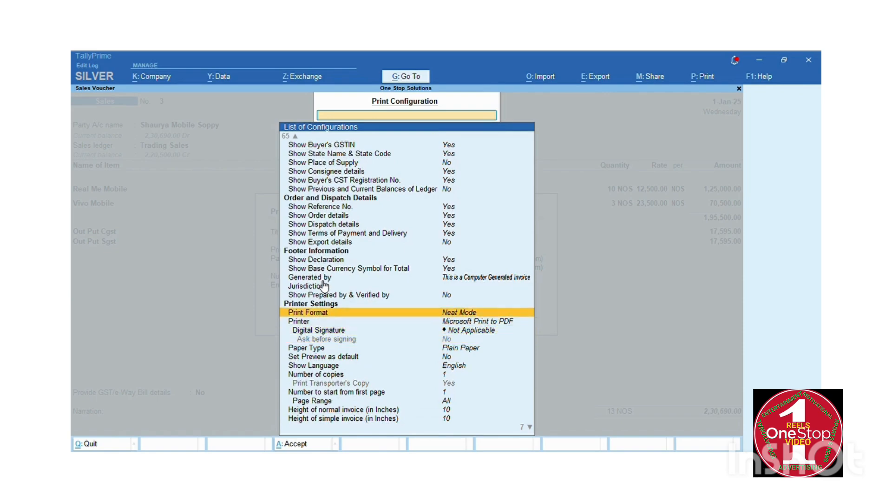
{"action": "key", "text": "Down"}
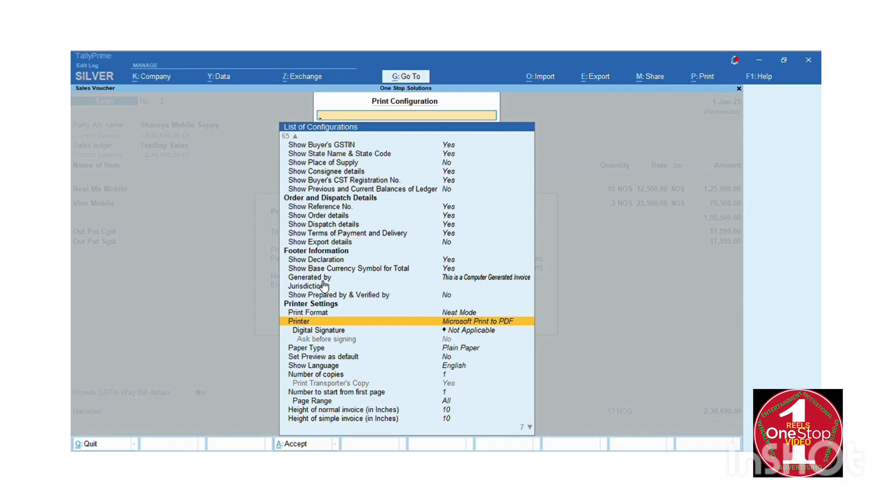
Browse the printer list, keeping Microsoft Print to PDF unchanged.
{"action": "key", "text": "Return"}
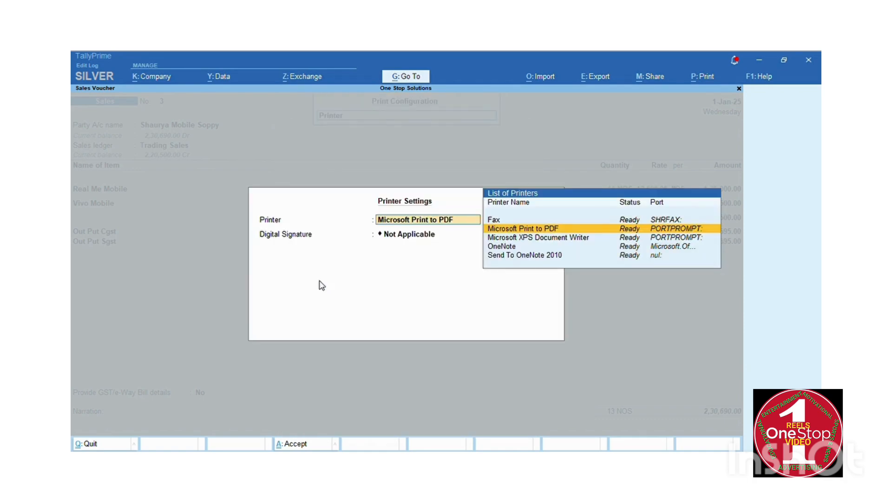
{"action": "key", "text": "Down"}
{"action": "key", "text": "Down"}
{"action": "key", "text": "Up"}
{"action": "key", "text": "Up"}
{"action": "key", "text": "Down"}
{"action": "key", "text": "Down"}
{"action": "key", "text": "Down"}
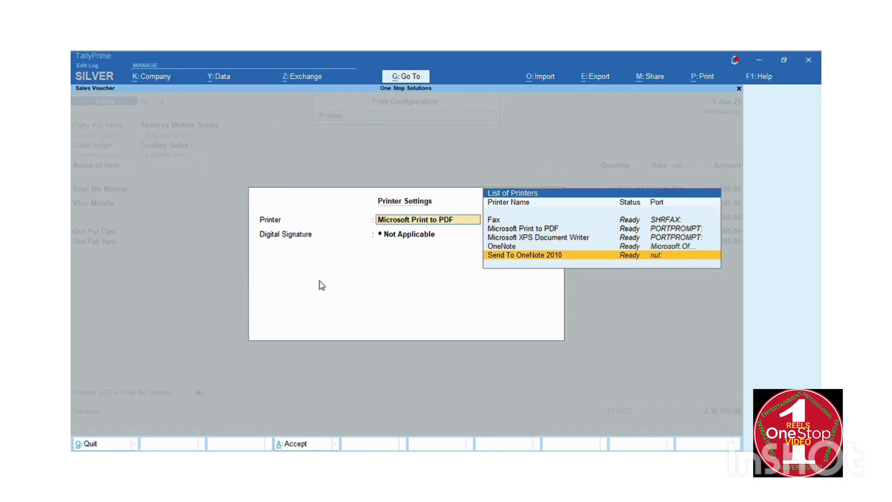
{"action": "key", "text": "Escape"}
{"action": "key", "text": "Escape"}
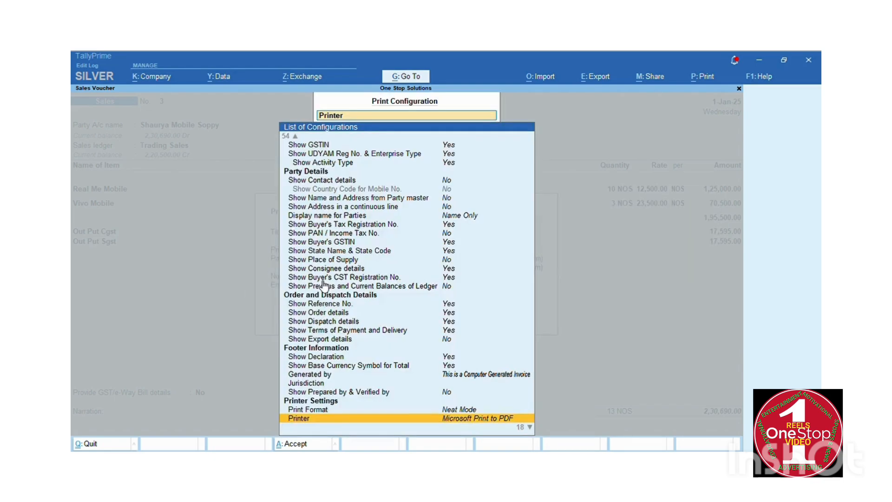
{"action": "key", "text": "Down"}
{"action": "key", "text": "Escape"}
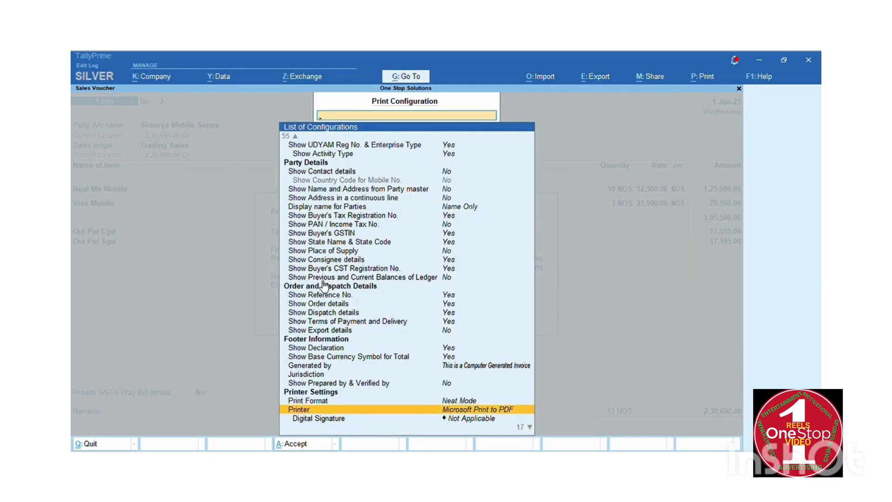
{"action": "key", "text": "Escape"}
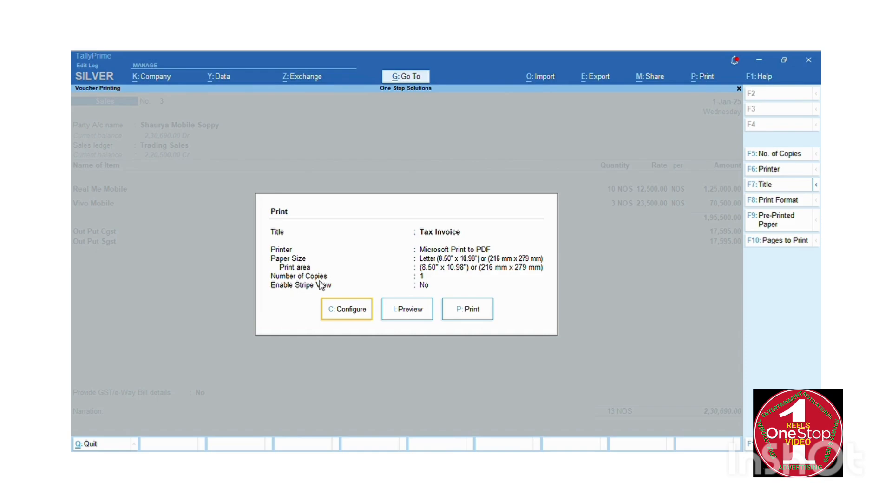
Preview voucher No. 3 as a Tax Invoice and return to its alteration screen.
{"action": "key", "text": "Right"}
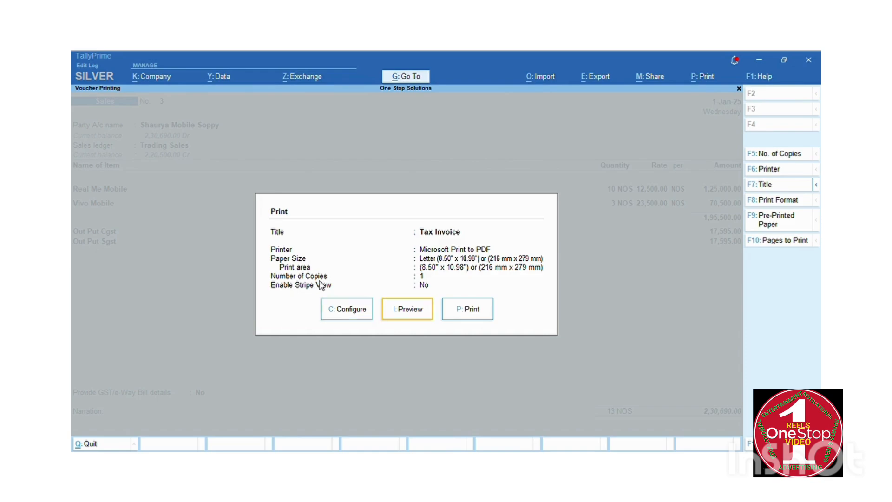
{"action": "key", "text": "Return"}
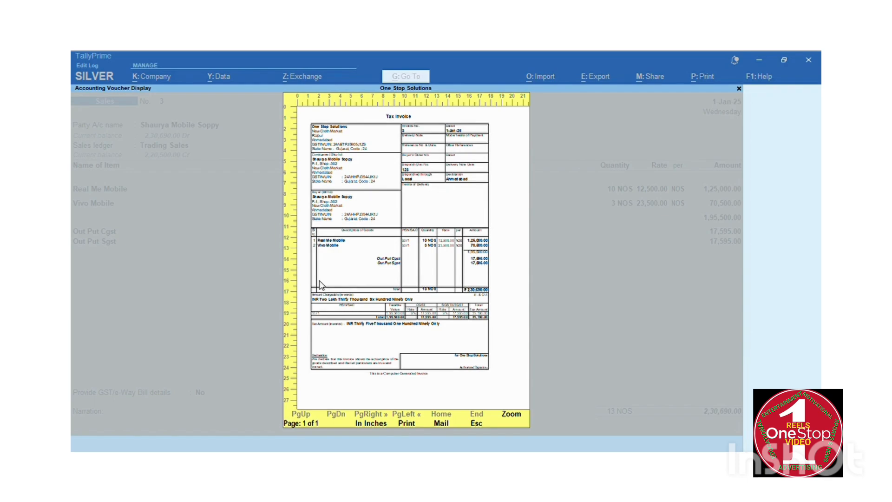
{"action": "key", "text": "Escape"}
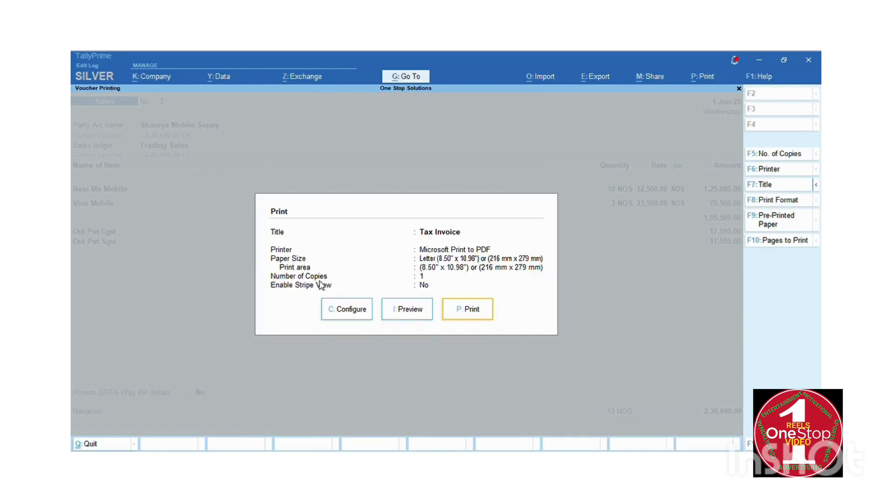
{"action": "key", "text": "Escape"}
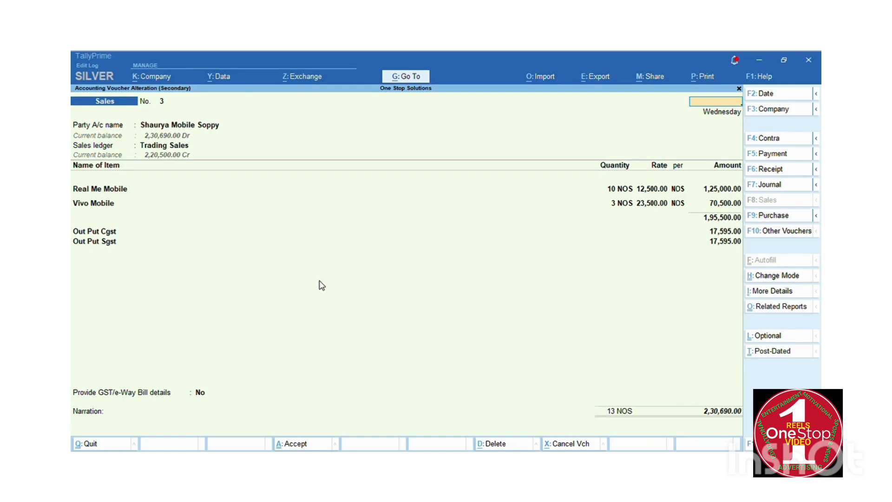
Back out of voucher No. 3 and the sales reports to Gateway of Tally.
{"action": "key", "text": "Escape"}
{"action": "key", "text": "Return"}
{"action": "key", "text": "Escape"}
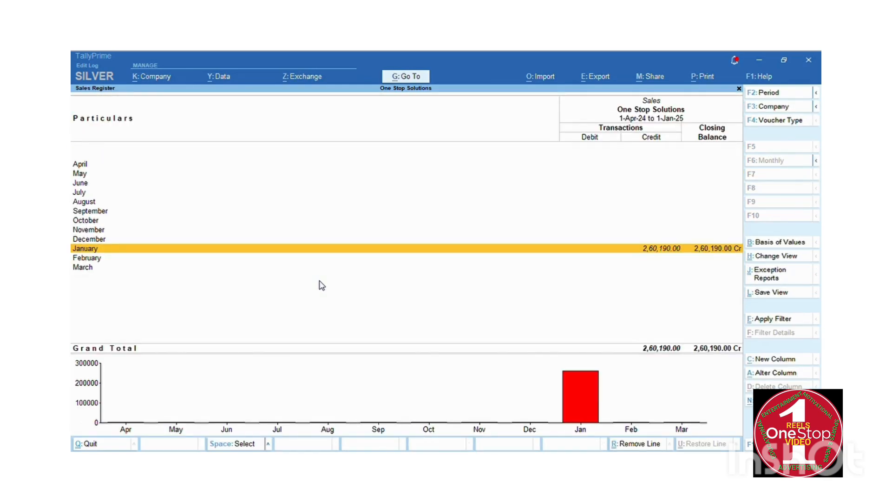
{"action": "key", "text": "Escape"}
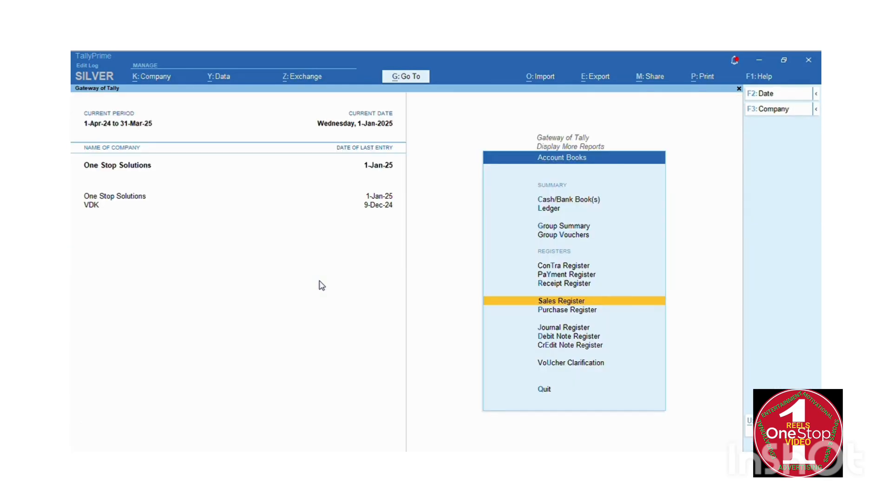
{"action": "key", "text": "Escape"}
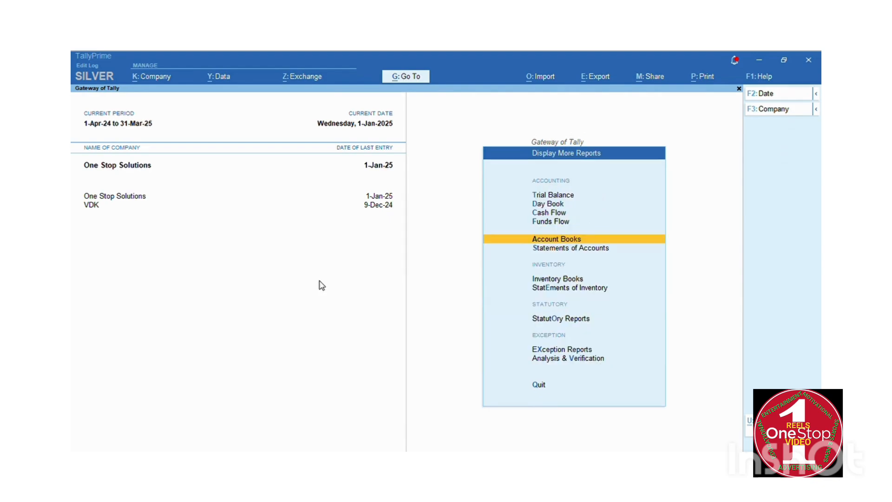
{"action": "key", "text": "Escape"}
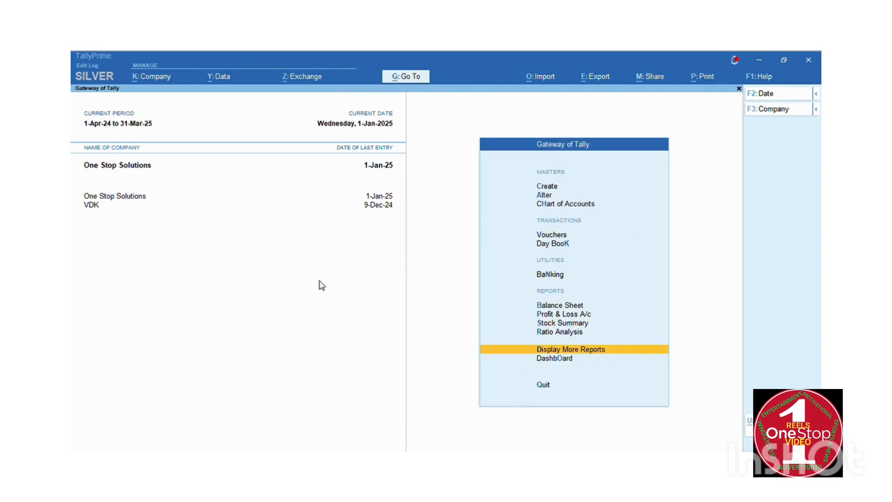
Open Stock Summary and drill into Real Me Mobile's January stock vouchers.
{"action": "key", "text": "Up"}
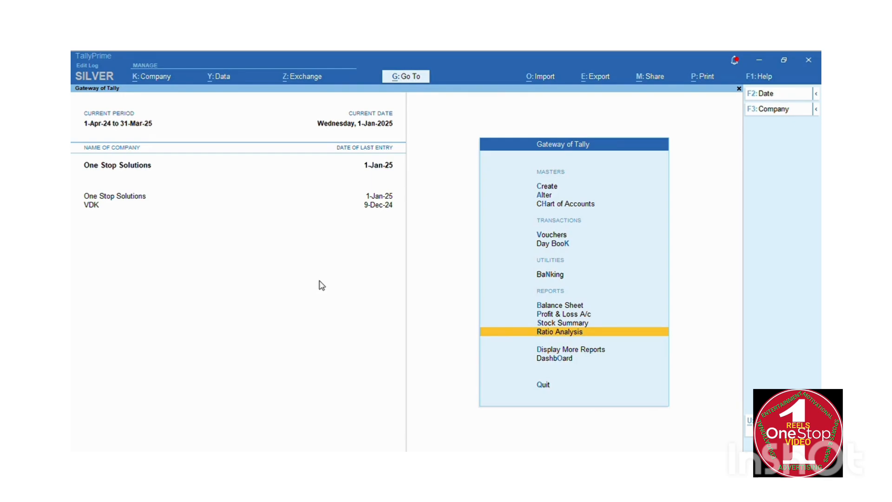
{"action": "key", "text": "Up"}
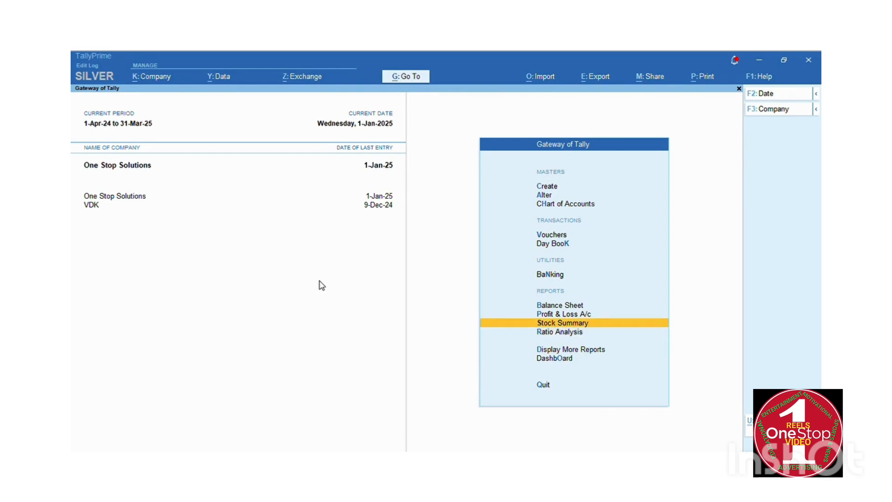
{"action": "key", "text": "Return"}
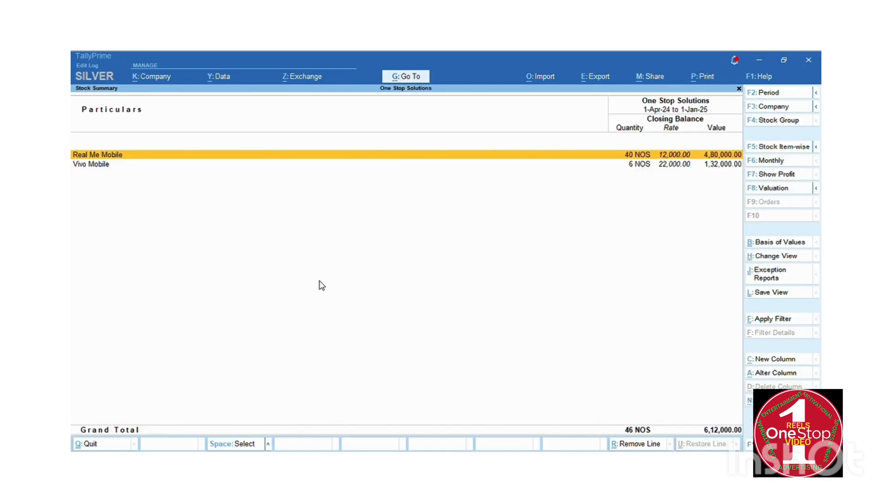
{"action": "key", "text": "Return"}
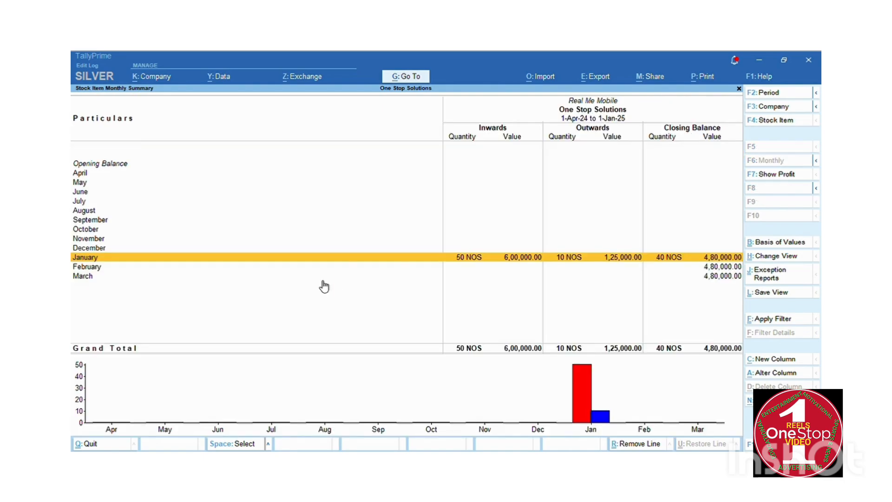
{"action": "key", "text": "Return"}
{"action": "key", "text": "Down"}
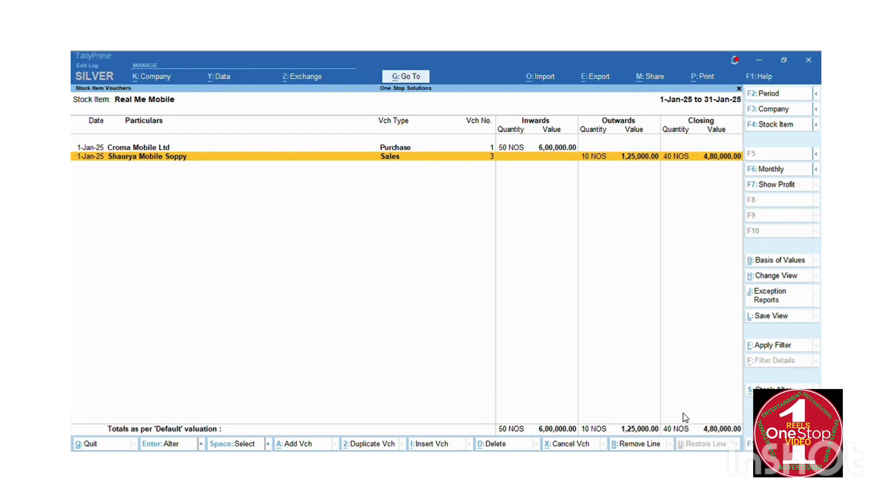
Compare Vivo Mobile's December and January stock, closing at 6 NOS worth 1,32,000.00.
{"action": "key", "text": "Escape"}
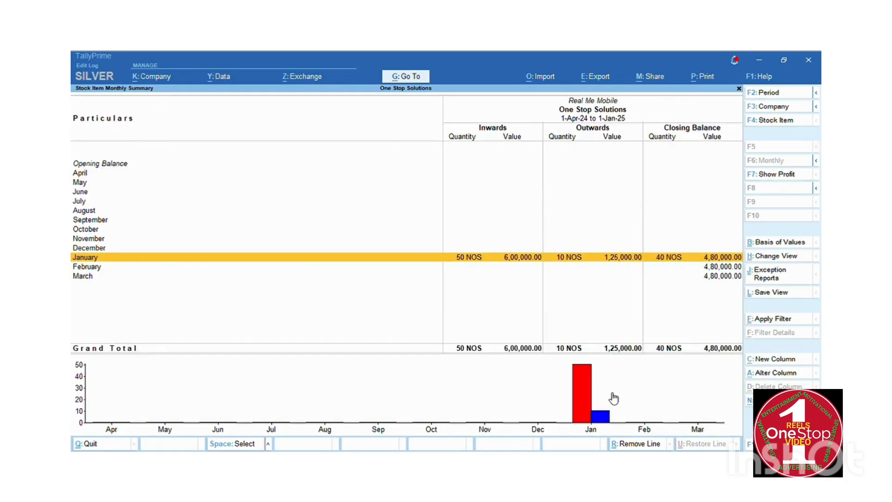
{"action": "key", "text": "Escape"}
{"action": "key", "text": "Down"}
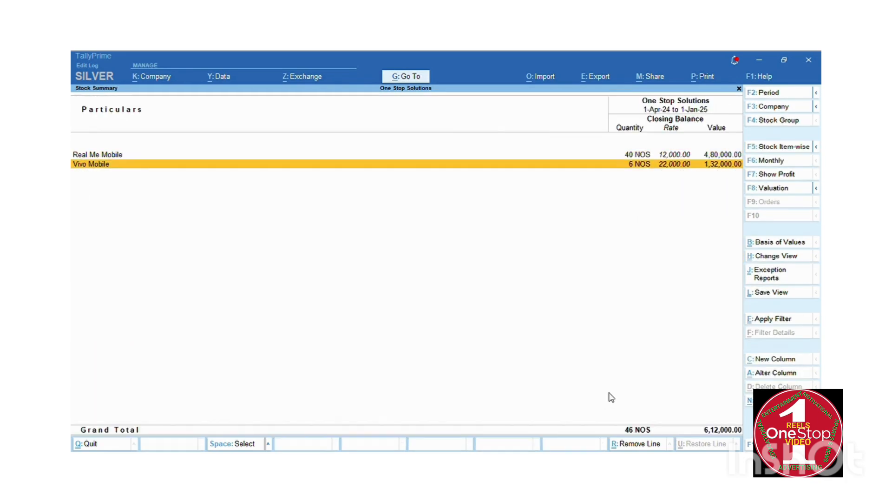
{"action": "key", "text": "Return"}
{"action": "key", "text": "Up"}
{"action": "key", "text": "Down"}
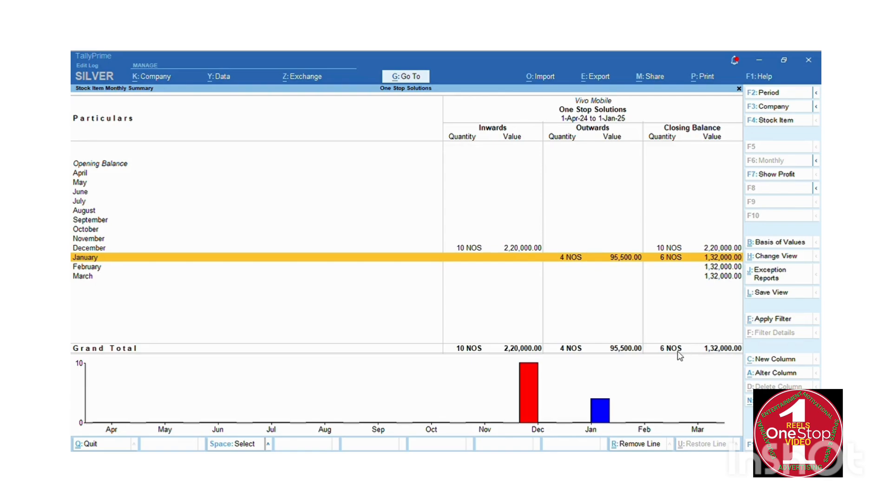
{"action": "key", "text": "Escape"}
{"action": "key", "text": "Escape"}
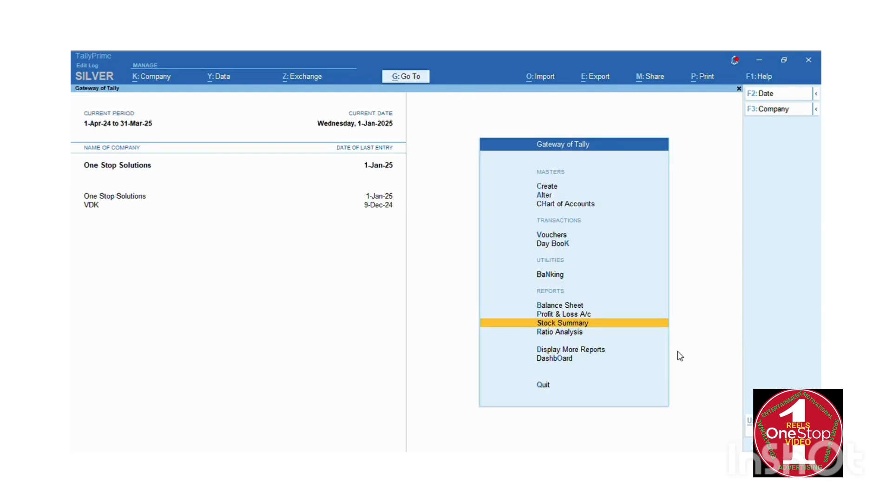
{"action": "key", "text": "Down"}
{"action": "key", "text": "Up"}
{"action": "key", "text": "Up"}
{"action": "key", "text": "Return"}
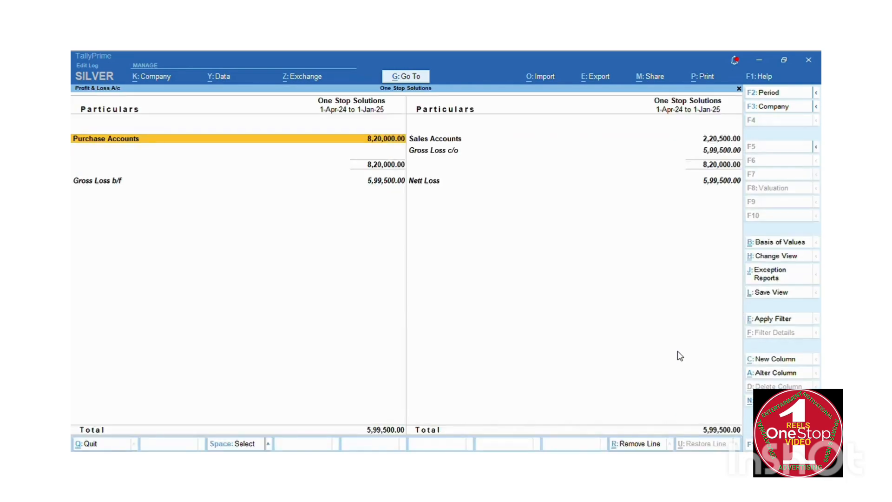
{"action": "key", "text": "Right"}
{"action": "key", "text": "Left"}
{"action": "key", "text": "Down"}
{"action": "key", "text": "Up"}
{"action": "key", "text": "Down"}
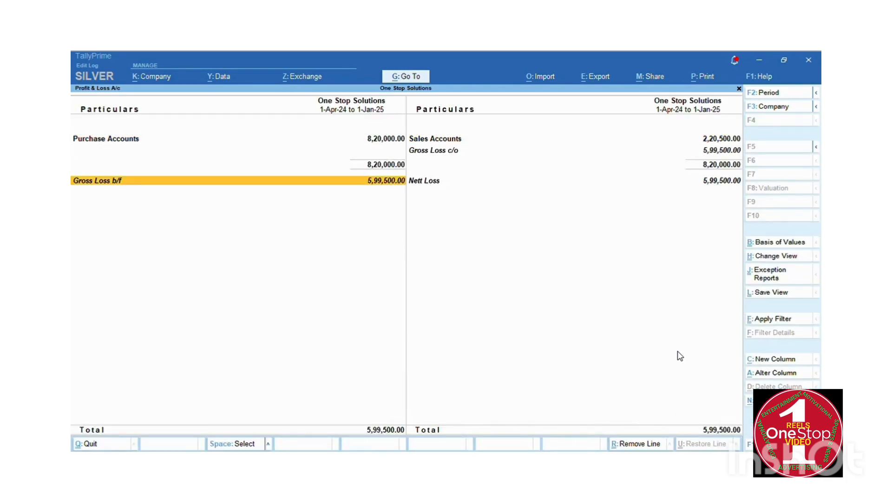
{"action": "key", "text": "Right"}
{"action": "key", "text": "Up"}
{"action": "key", "text": "Up"}
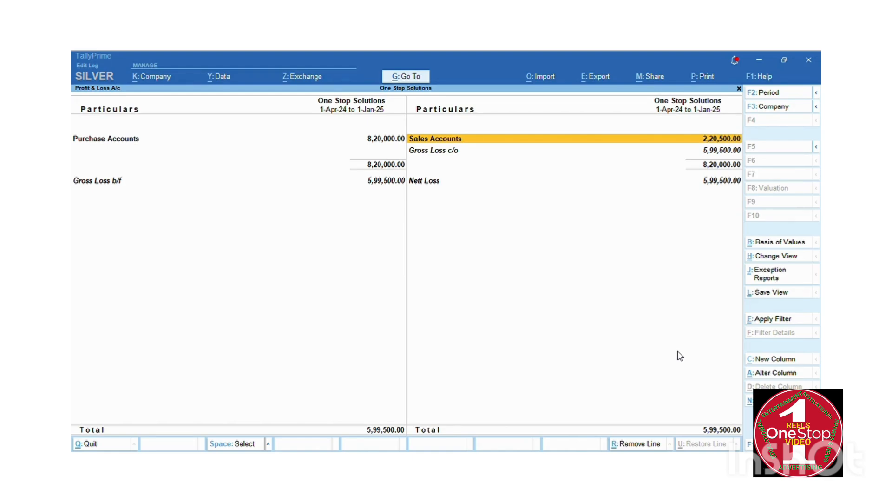
{"action": "key", "text": "Escape"}
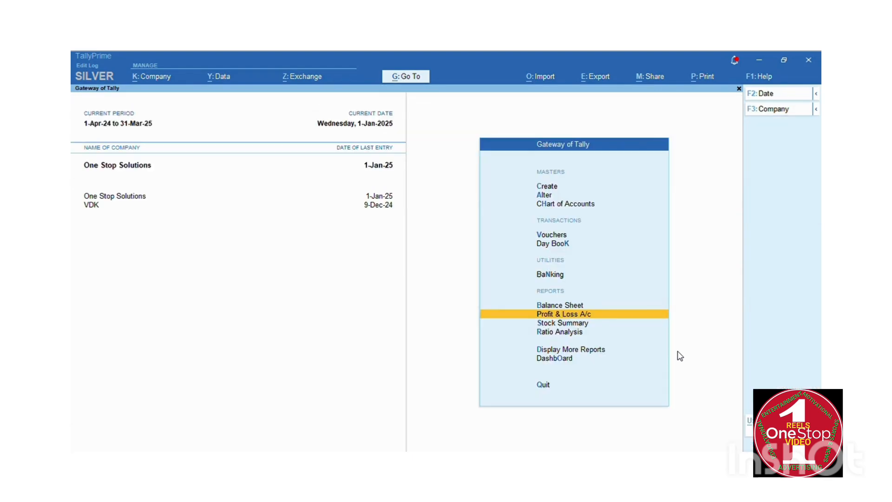
Browse Gateway of Tally and open the Display More Reports list.
{"action": "key", "text": "Down"}
{"action": "key", "text": "Down"}
{"action": "key", "text": "Down"}
{"action": "key", "text": "Down"}
{"action": "key", "text": "Up"}
{"action": "key", "text": "Down"}
{"action": "key", "text": "Down"}
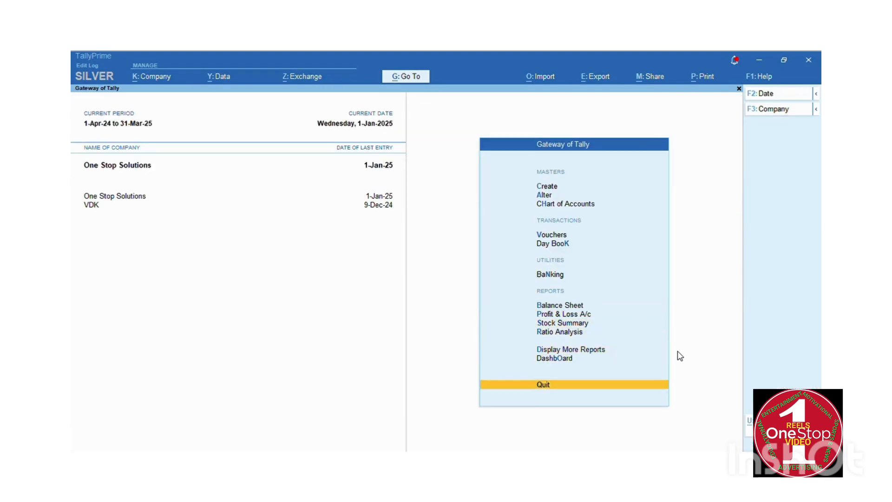
{"action": "key", "text": "Down"}
{"action": "key", "text": "Up"}
{"action": "key", "text": "Down"}
{"action": "key", "text": "Down"}
{"action": "key", "text": "Down"}
{"action": "key", "text": "Down"}
{"action": "key", "text": "Down"}
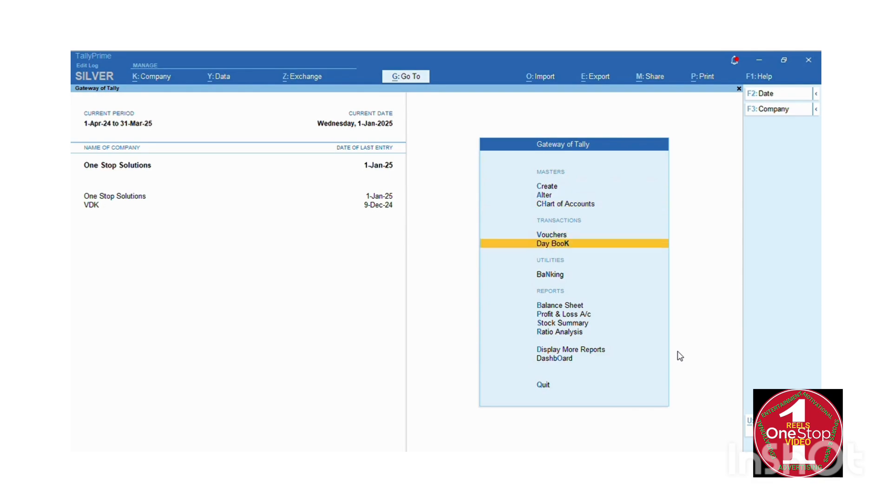
{"action": "key", "text": "Down"}
{"action": "key", "text": "Down"}
{"action": "key", "text": "Down"}
{"action": "key", "text": "Down"}
{"action": "key", "text": "Down"}
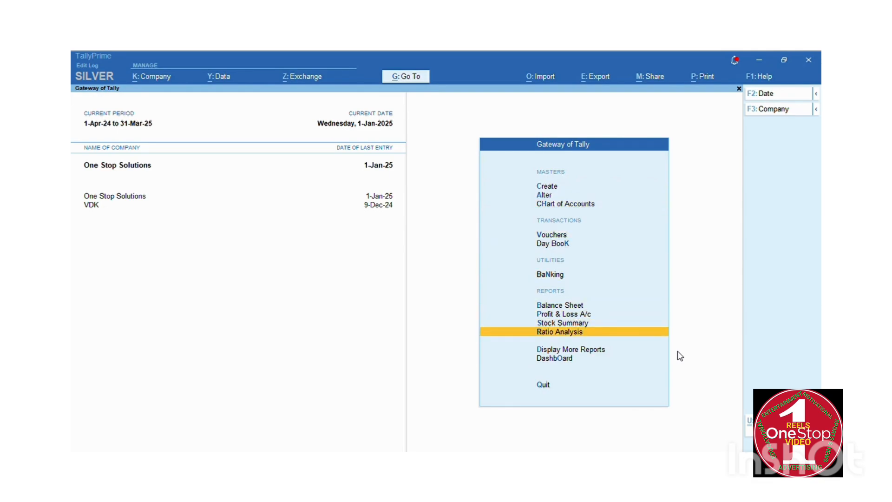
{"action": "key", "text": "Down"}
{"action": "key", "text": "Down"}
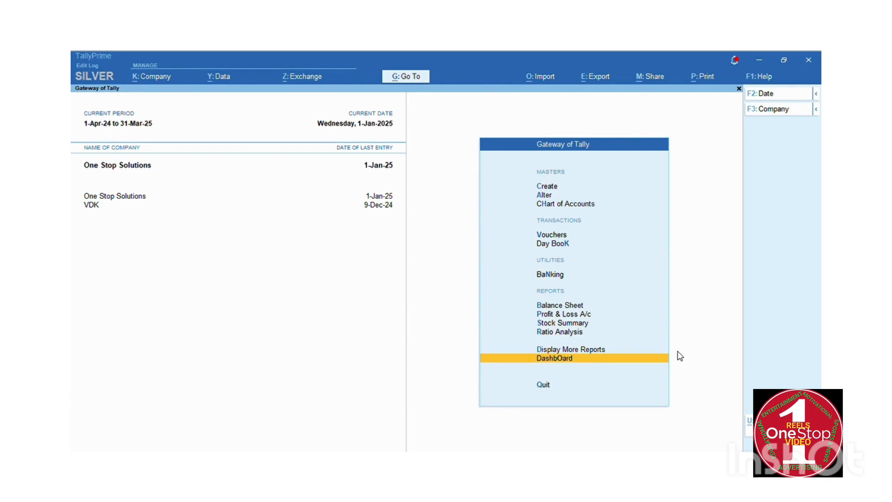
{"action": "key", "text": "Up"}
{"action": "key", "text": "Return"}
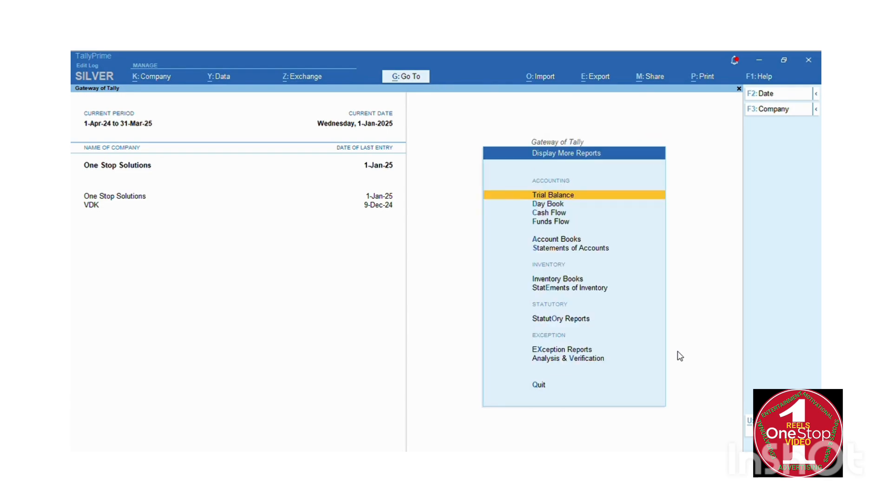
{"action": "key", "text": "Down"}
{"action": "key", "text": "Down"}
{"action": "key", "text": "Down"}
{"action": "key", "text": "Down"}
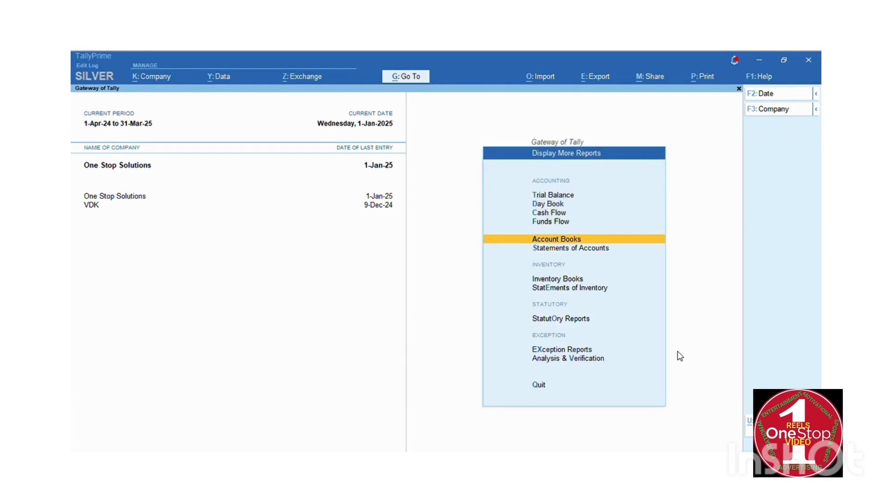
{"action": "key", "text": "Escape"}
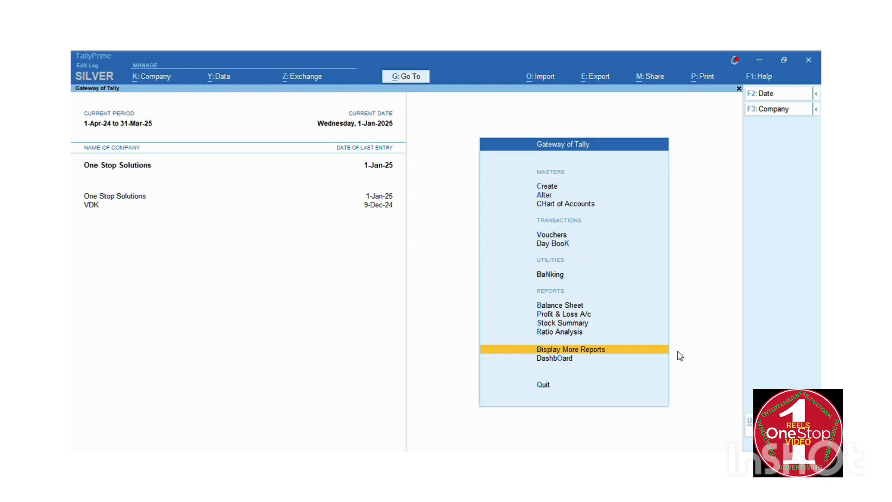
{"action": "key", "text": "Return"}
Go through Statutory Reports and GST Reports to open the GSTR-1 return.
{"action": "key", "text": "Down"}
{"action": "key", "text": "Down"}
{"action": "key", "text": "Down"}
{"action": "key", "text": "Down"}
{"action": "key", "text": "Down"}
{"action": "key", "text": "Down"}
{"action": "key", "text": "Down"}
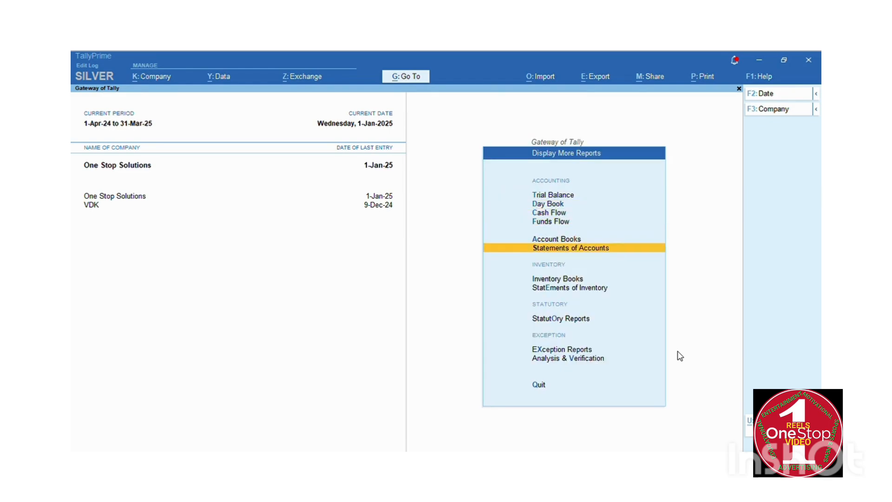
{"action": "key", "text": "Down"}
{"action": "key", "text": "Down"}
{"action": "key", "text": "Up"}
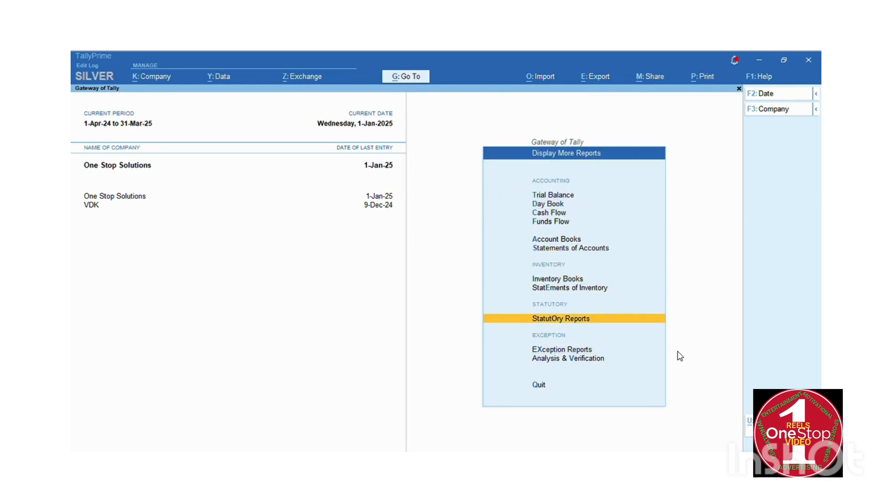
{"action": "key", "text": "Return"}
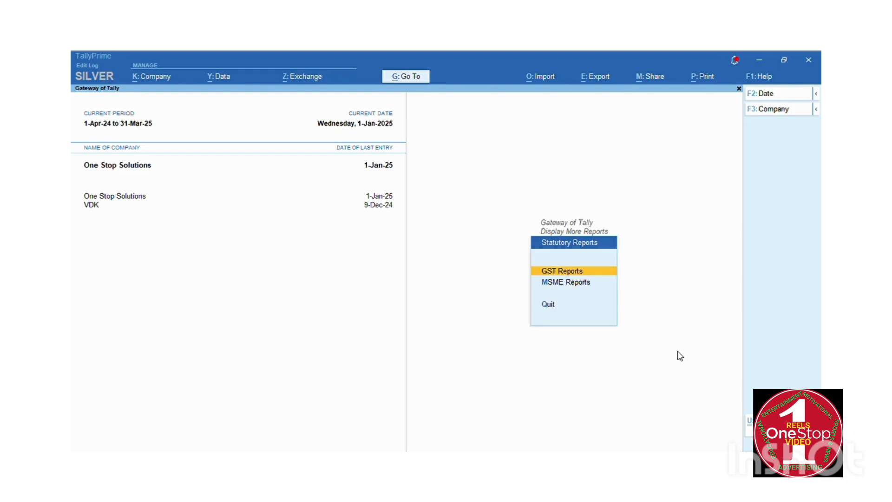
{"action": "key", "text": "Return"}
{"action": "key", "text": "Down"}
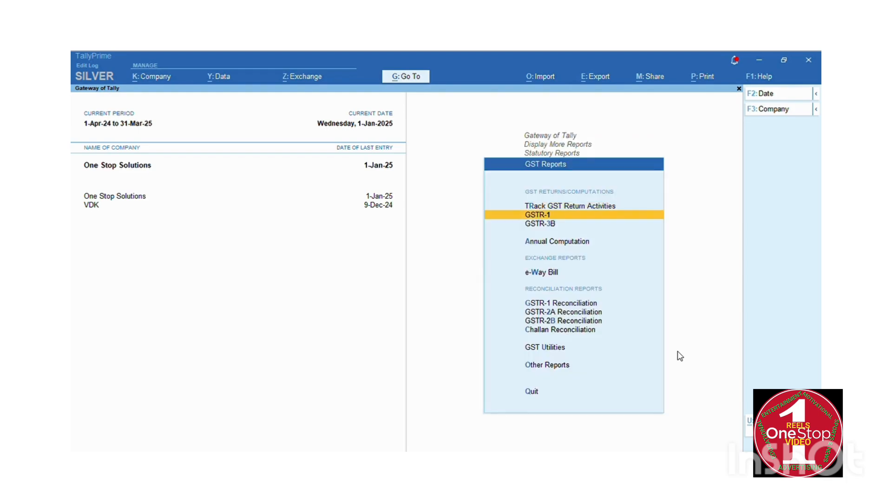
{"action": "key", "text": "Return"}
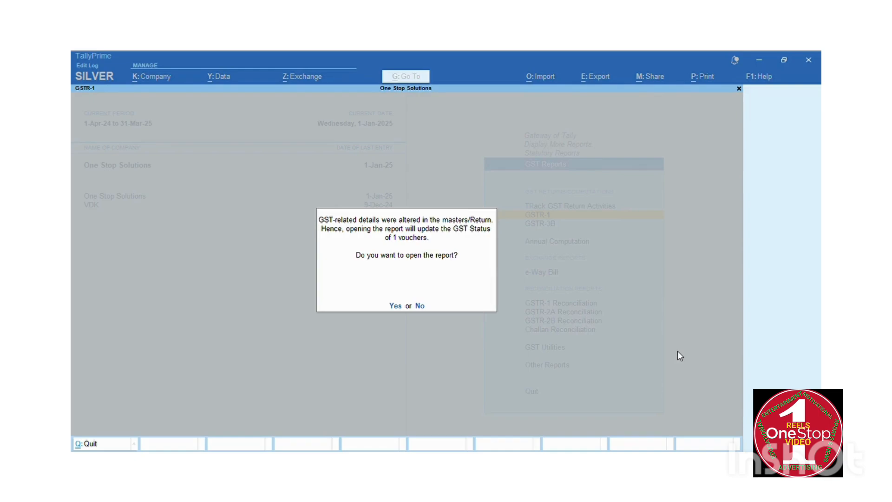
Accept the GST status update and set the GSTR-1 period to end 31-Jan-2025.
{"action": "key", "text": "Return"}
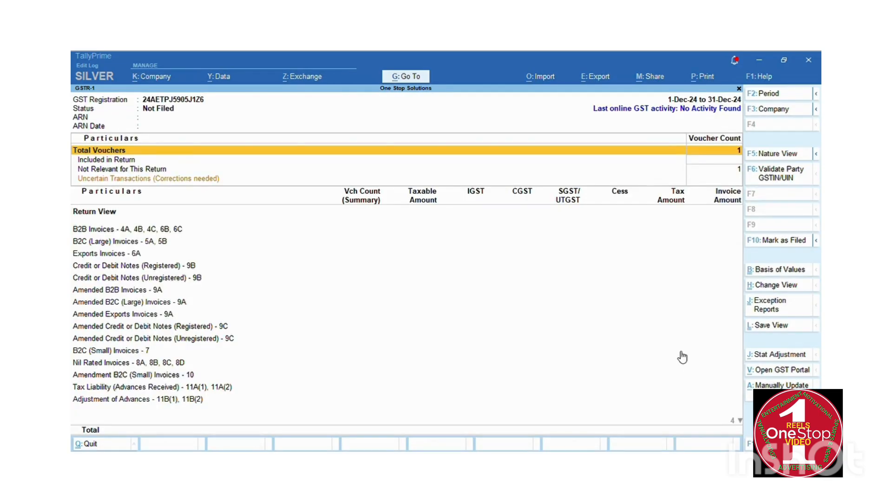
{"action": "key", "text": "Down"}
{"action": "key", "text": "Down"}
{"action": "key", "text": "Down"}
{"action": "key", "text": "Up"}
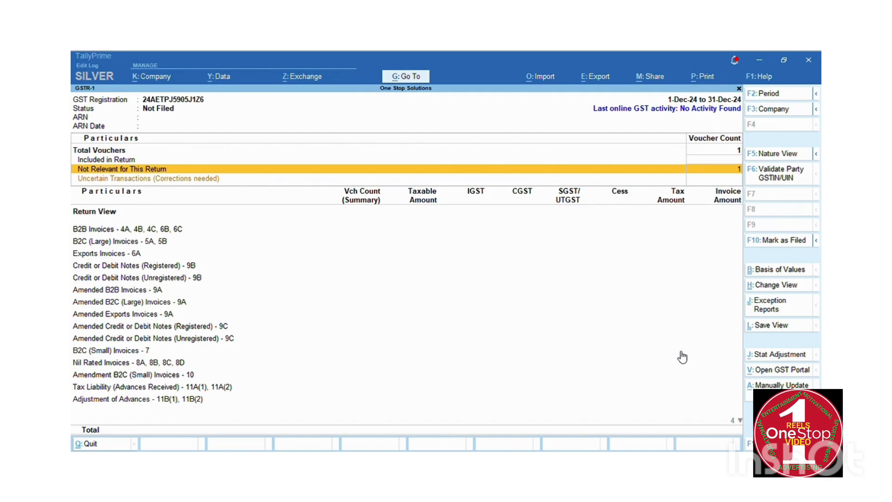
{"action": "key", "text": "F2"}
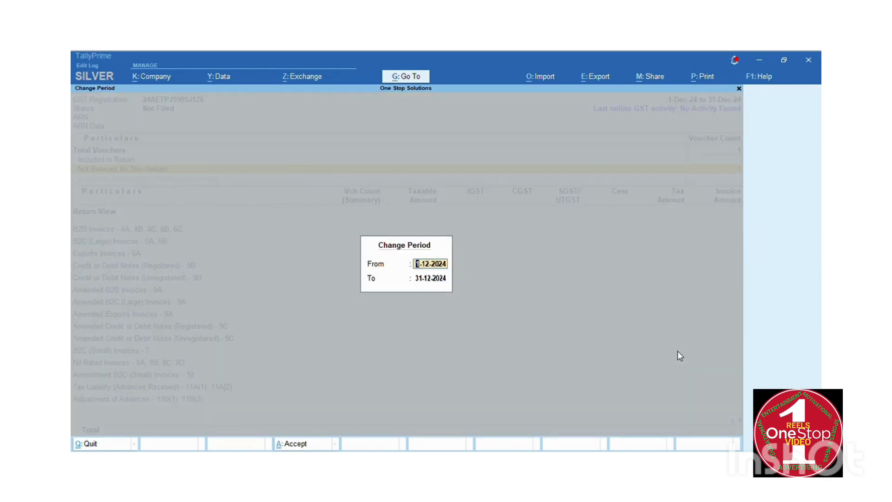
{"action": "key", "text": "Return"}
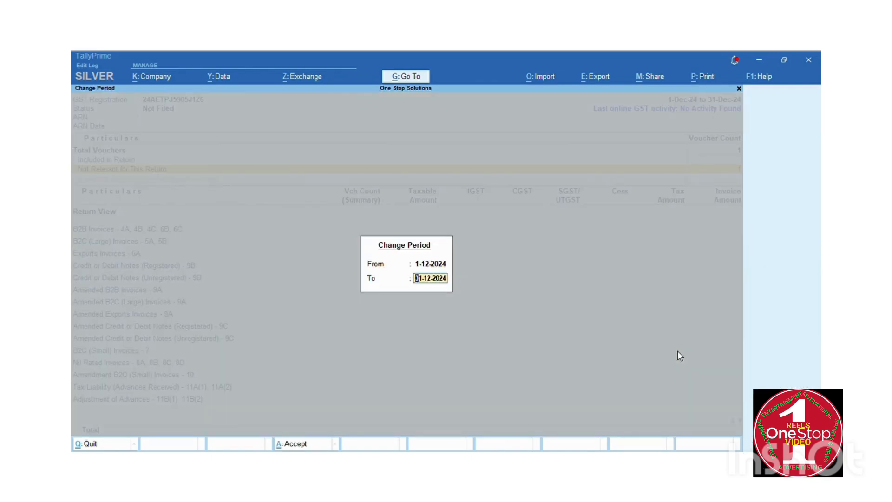
{"action": "type", "text": "ja-2025"}
{"action": "key", "text": "Return"}
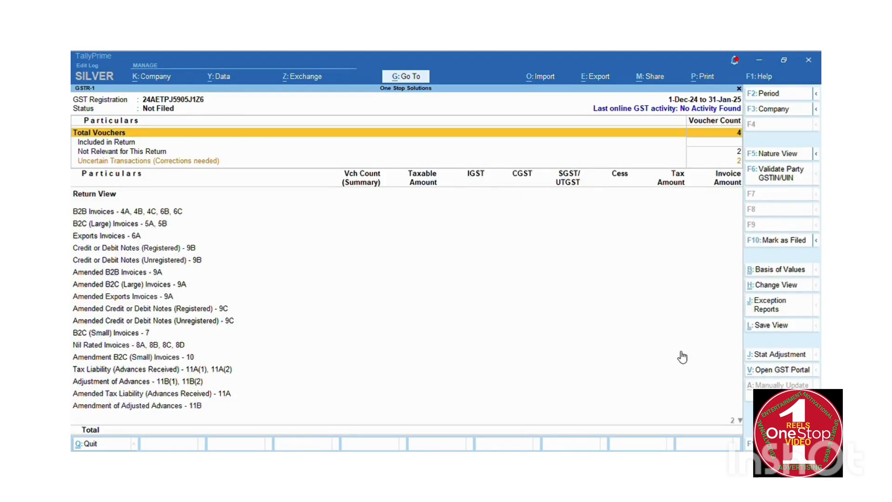
Open Uncertain Transactions (Corrections needed) and select the unmapped UOM issue.
{"action": "key", "text": "Down"}
{"action": "key", "text": "Down"}
{"action": "key", "text": "Down"}
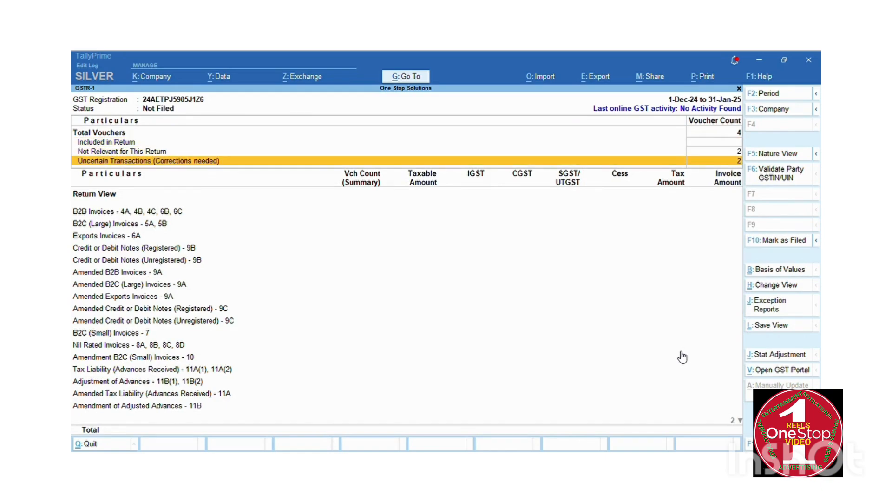
{"action": "key", "text": "Return"}
{"action": "key", "text": "Down"}
{"action": "key", "text": "Down"}
{"action": "key", "text": "Down"}
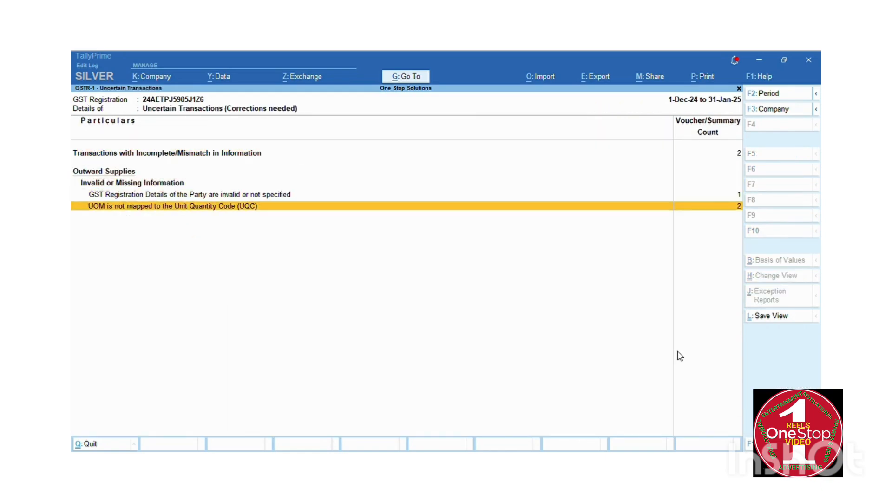
Map unit NOS to UQC NOS-NUMBERS, effective 01/04/2024.
{"action": "key", "text": "Return"}
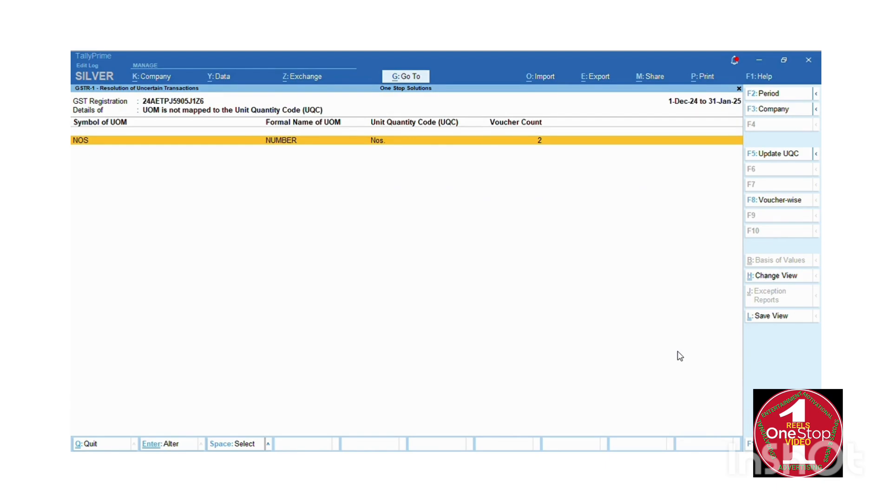
{"action": "key", "text": "Return"}
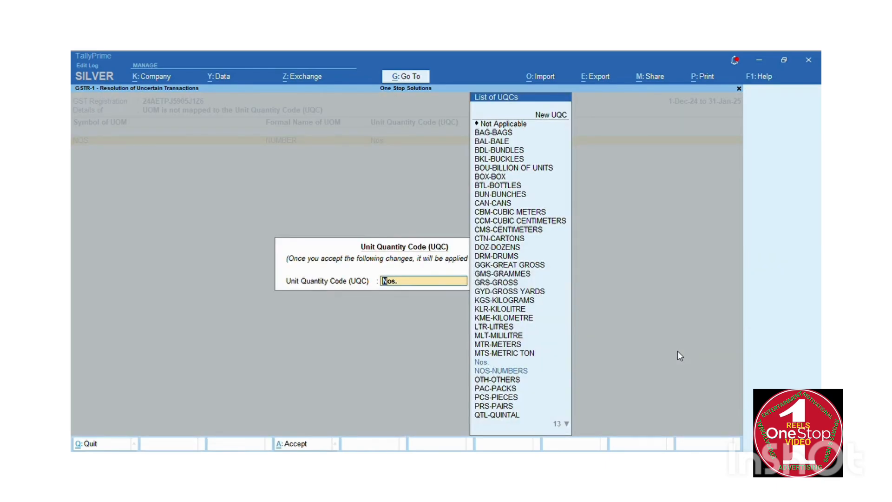
{"action": "key", "text": "Down"}
{"action": "key", "text": "Return"}
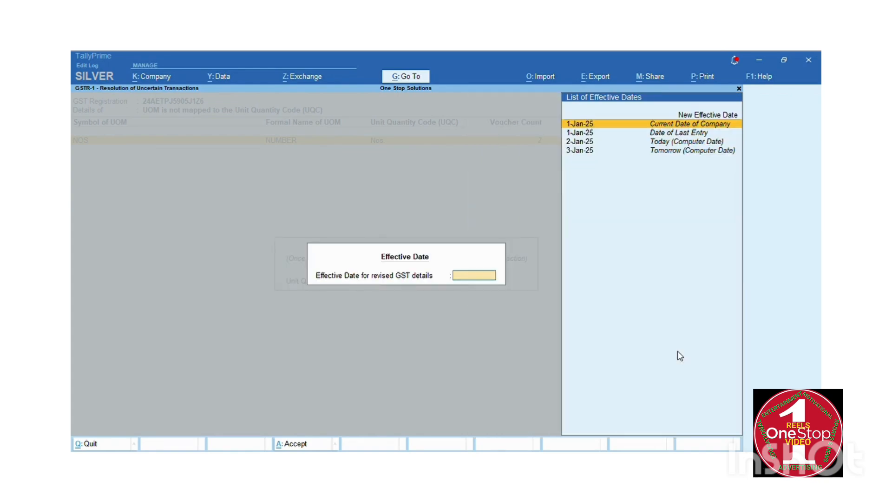
{"action": "type", "text": "01/04"}
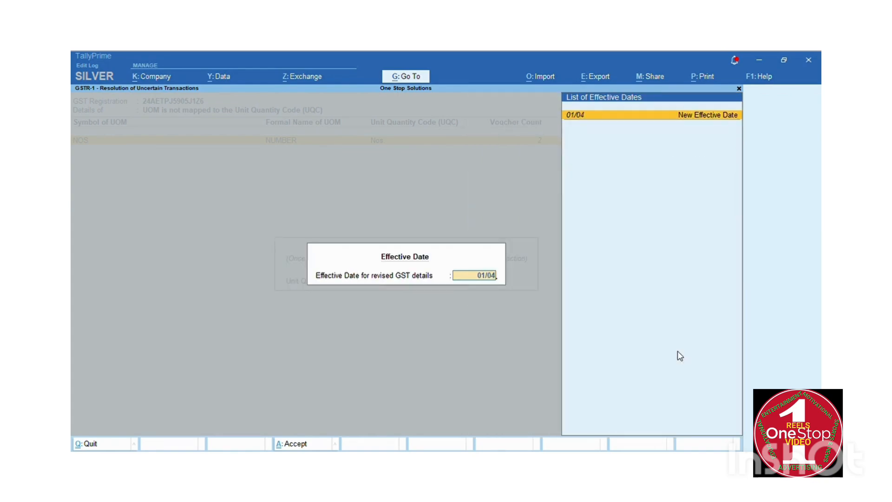
{"action": "type", "text": "/2024"}
{"action": "key", "text": "Return"}
{"action": "key", "text": "Return"}
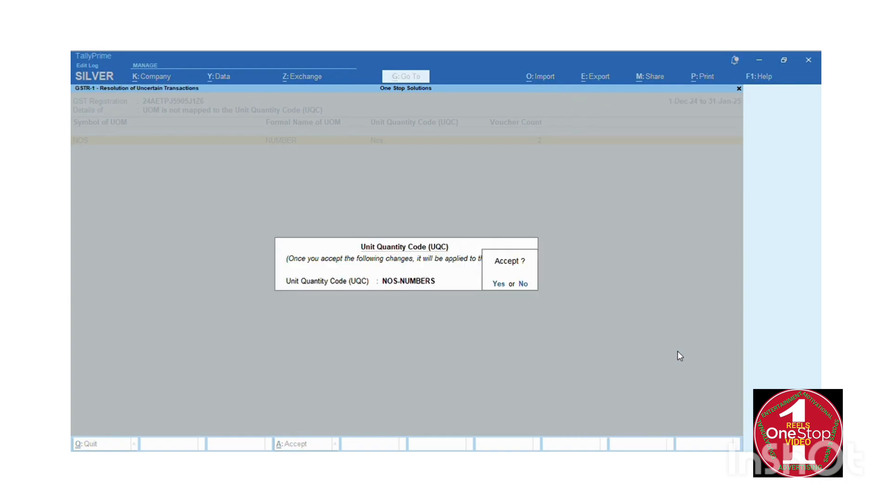
{"action": "key", "text": "y"}
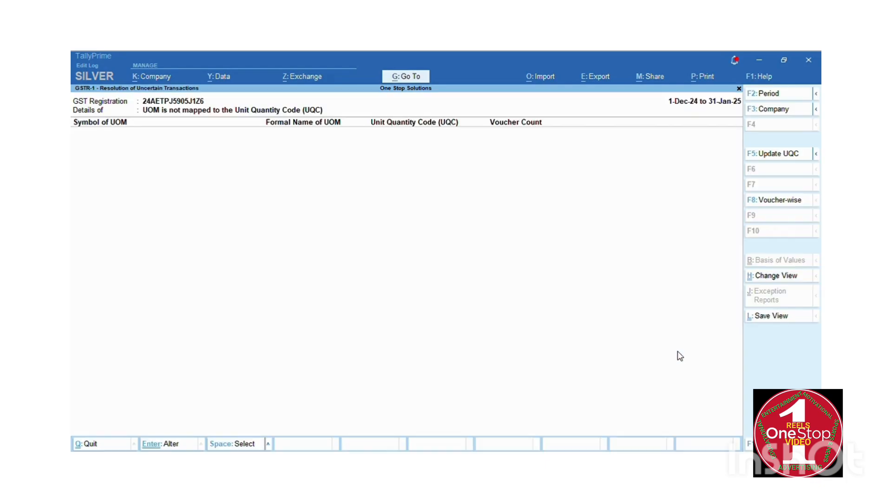
Check the invalid party GST voucher list, then review the B2C (Small) Invoices row at 25,000.00.
{"action": "key", "text": "Down"}
{"action": "key", "text": "Down"}
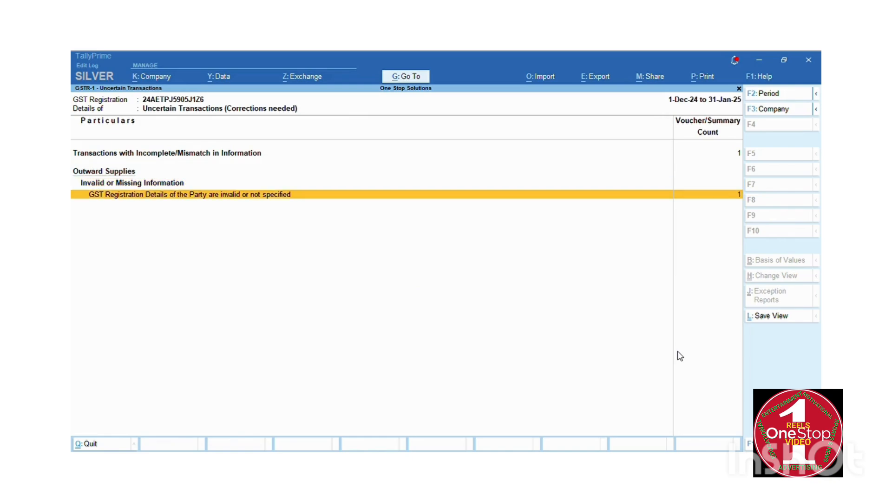
{"action": "key", "text": "Return"}
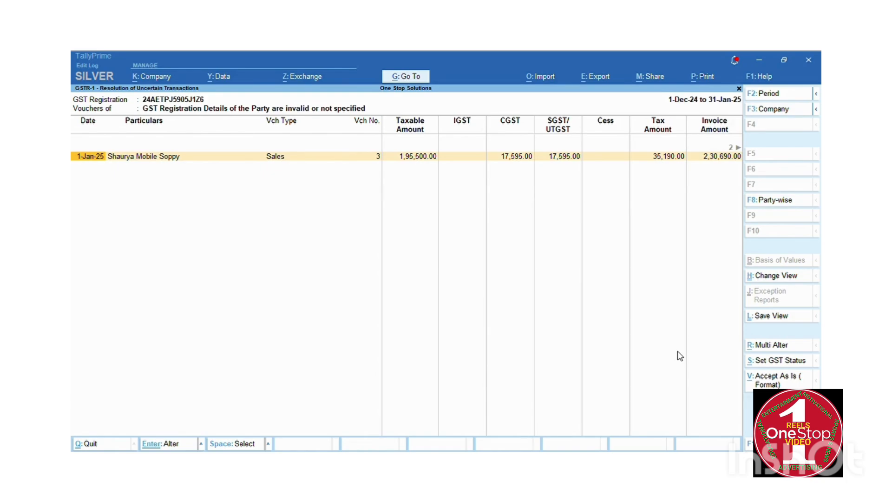
{"action": "key", "text": "Escape"}
{"action": "key", "text": "Escape"}
{"action": "key", "text": "Down"}
{"action": "key", "text": "Down"}
{"action": "key", "text": "Down"}
{"action": "key", "text": "Down"}
{"action": "key", "text": "Down"}
{"action": "key", "text": "Down"}
{"action": "key", "text": "Down"}
{"action": "key", "text": "Down"}
{"action": "key", "text": "Down"}
{"action": "key", "text": "Down"}
{"action": "key", "text": "Down"}
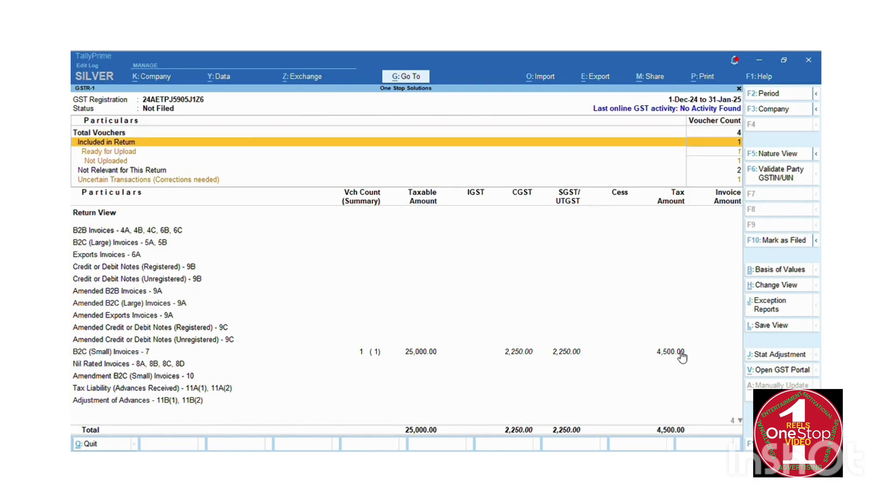
{"action": "key", "text": "Down"}
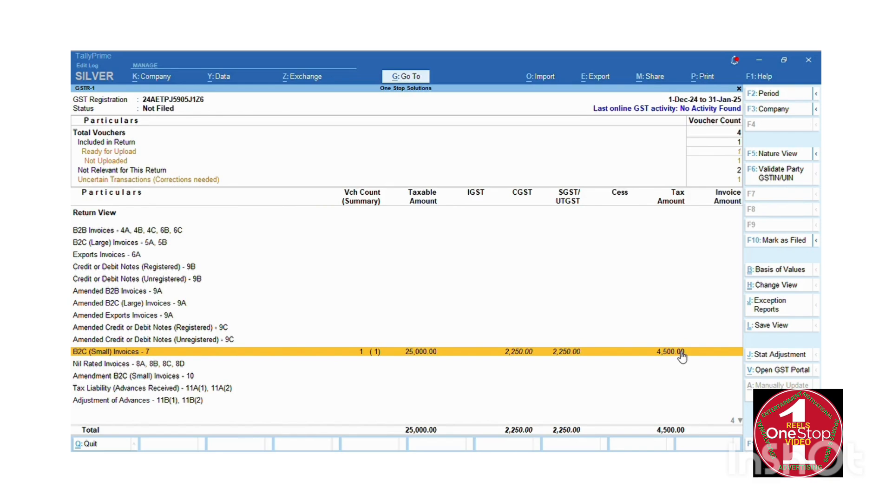
{"action": "key", "text": "Down"}
{"action": "key", "text": "Up"}
{"action": "key", "text": "Up"}
{"action": "key", "text": "Up"}
{"action": "key", "text": "Up"}
{"action": "key", "text": "Up"}
{"action": "key", "text": "Up"}
{"action": "key", "text": "Up"}
{"action": "key", "text": "Up"}
{"action": "key", "text": "Up"}
{"action": "key", "text": "Up"}
{"action": "key", "text": "Up"}
{"action": "key", "text": "Up"}
{"action": "key", "text": "Up"}
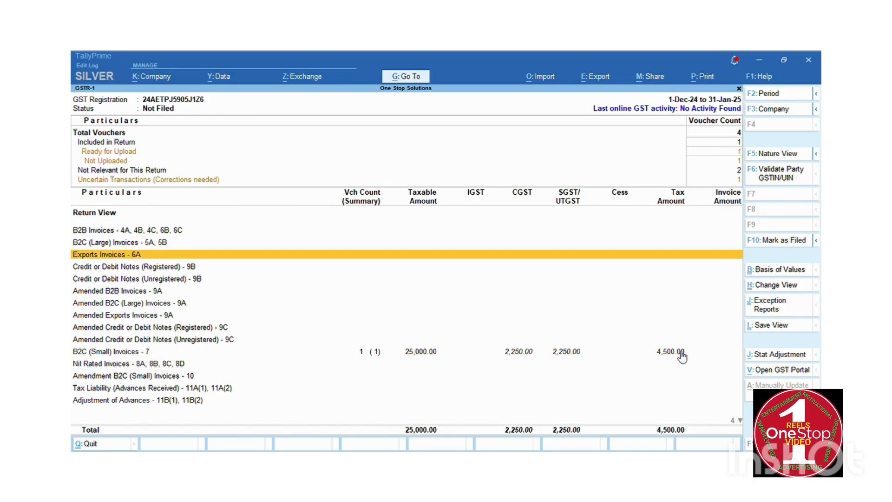
Open the 1-Jan-25 sales voucher with invalid party GST details and leave its party details unchanged.
{"action": "key", "text": "Down"}
{"action": "key", "text": "Return"}
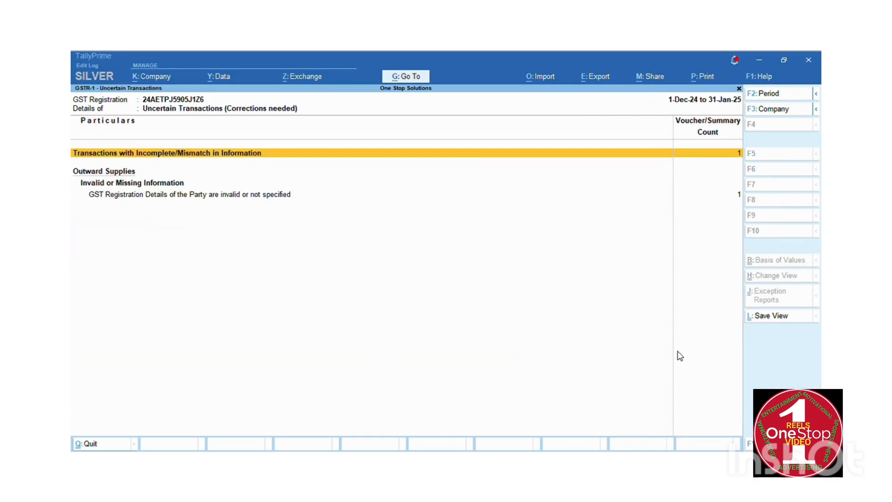
{"action": "key", "text": "Down"}
{"action": "key", "text": "Down"}
{"action": "key", "text": "Return"}
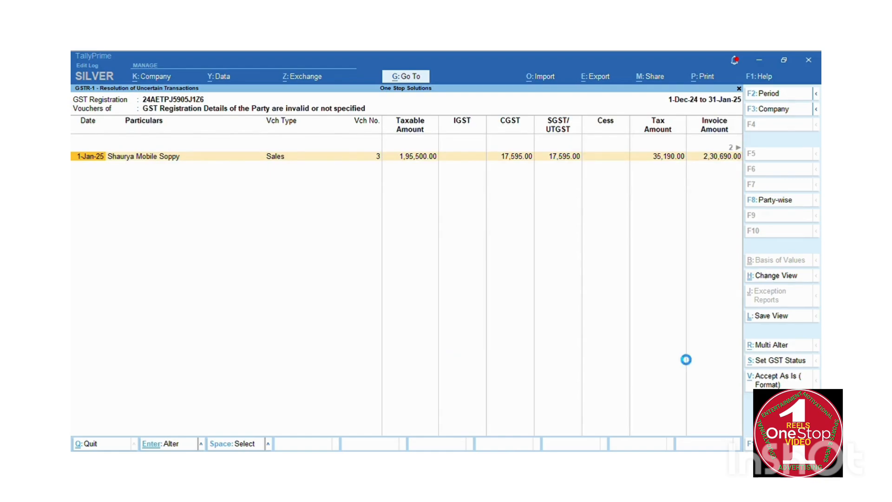
{"action": "key", "text": "Return"}
{"action": "key", "text": "Escape"}
{"action": "key", "text": "Escape"}
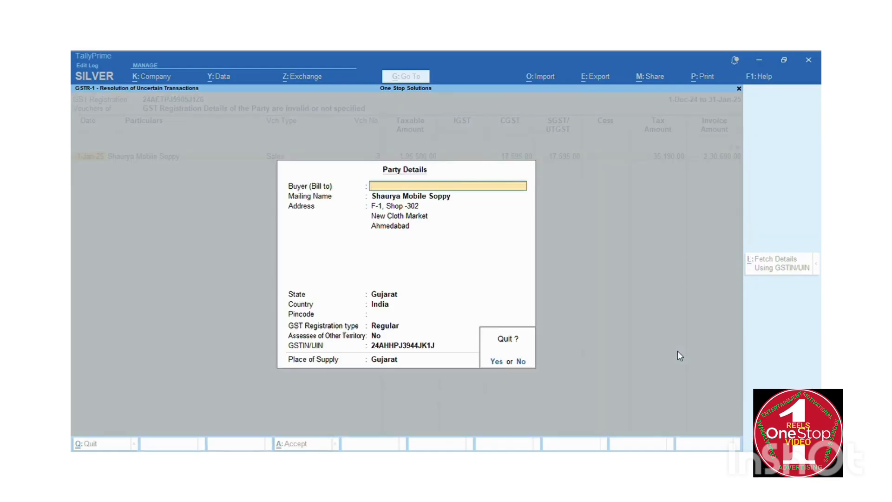
{"action": "key", "text": "Return"}
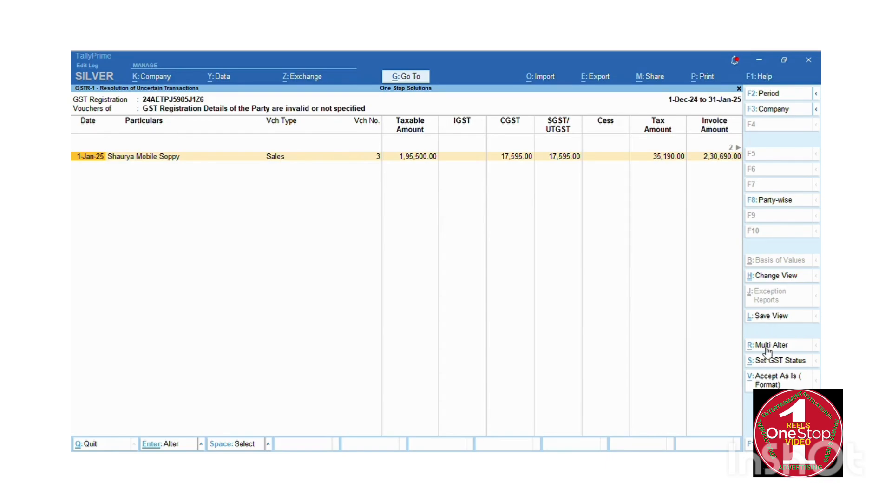
Accept the sales voucher as is, including it in the return.
{"action": "left_click", "coordinate": [774, 381]}
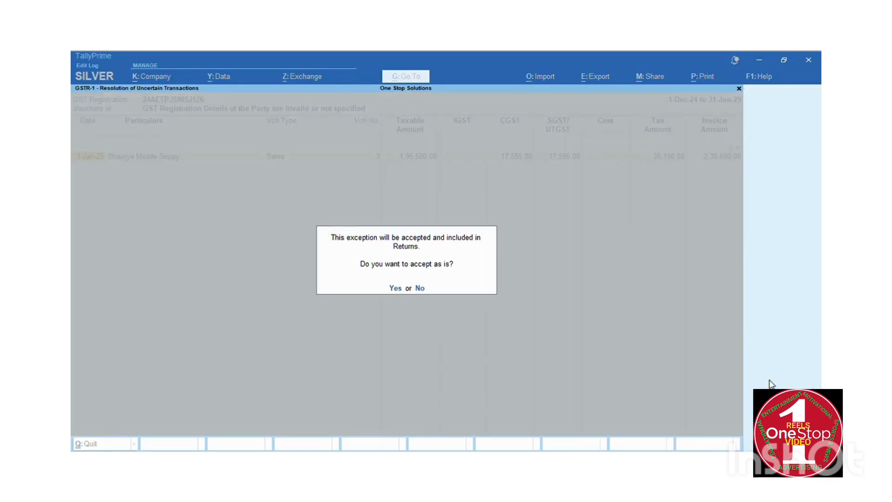
{"action": "key", "text": "y"}
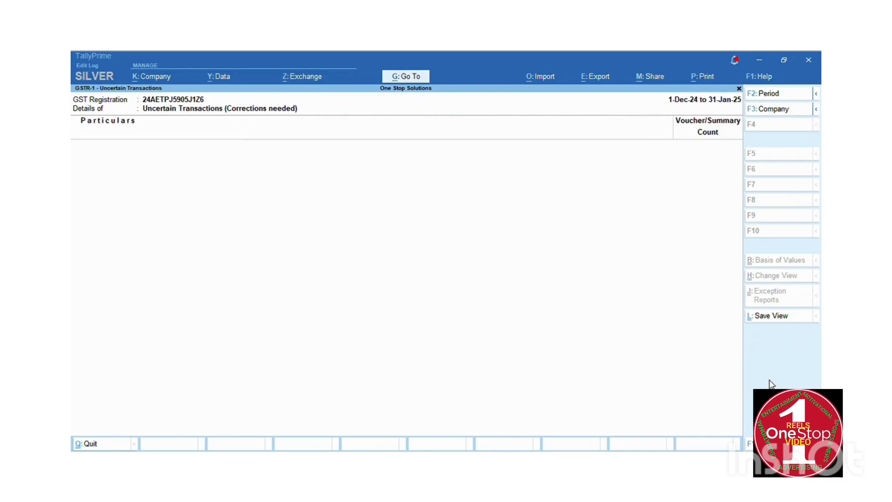
{"action": "key", "text": "Down"}
{"action": "key", "text": "Down"}
{"action": "key", "text": "Down"}
{"action": "key", "text": "Down"}
{"action": "key", "text": "Down"}
{"action": "key", "text": "Down"}
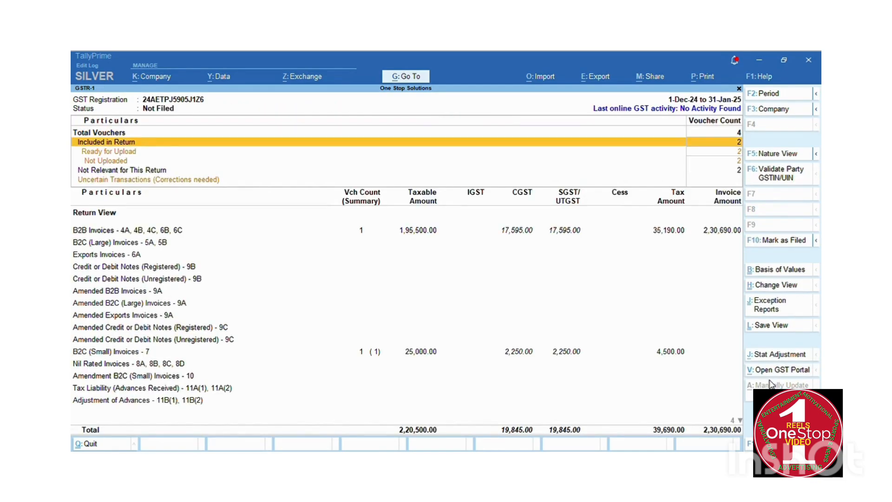
{"action": "key", "text": "Up"}
{"action": "key", "text": "Up"}
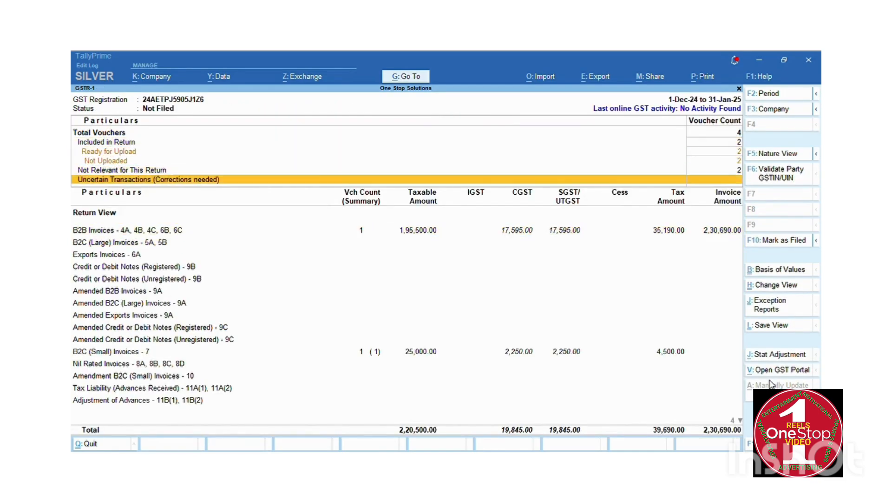
{"action": "key", "text": "Down"}
{"action": "key", "text": "Down"}
{"action": "key", "text": "Down"}
{"action": "key", "text": "Down"}
{"action": "key", "text": "Down"}
{"action": "key", "text": "Down"}
{"action": "key", "text": "Down"}
{"action": "key", "text": "Down"}
{"action": "key", "text": "Down"}
{"action": "key", "text": "Down"}
{"action": "key", "text": "Down"}
{"action": "key", "text": "Down"}
{"action": "key", "text": "Down"}
{"action": "key", "text": "Down"}
{"action": "key", "text": "Down"}
{"action": "key", "text": "Down"}
{"action": "key", "text": "Down"}
{"action": "key", "text": "Down"}
{"action": "key", "text": "Down"}
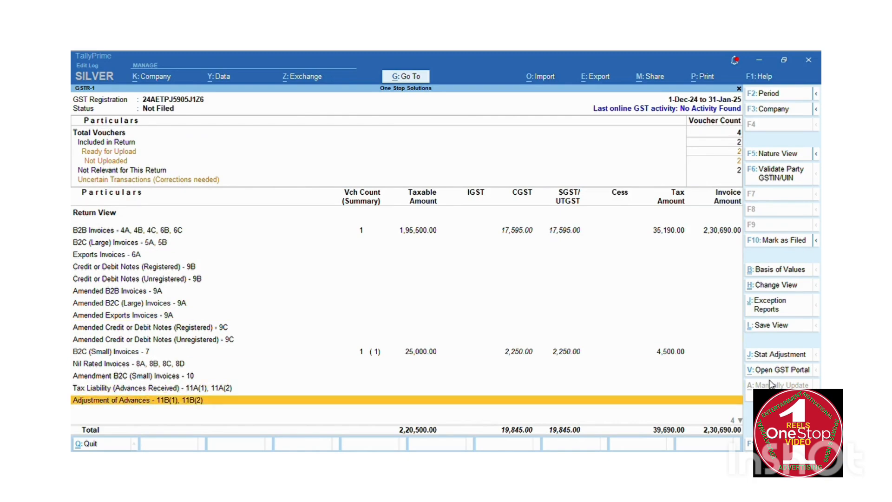
Review B2B, B2C (Small) and other sections down to Document Summary - 13, then bring up Export.
{"action": "key", "text": "Up"}
{"action": "key", "text": "Up"}
{"action": "key", "text": "Up"}
{"action": "key", "text": "Up"}
{"action": "key", "text": "Up"}
{"action": "key", "text": "Up"}
{"action": "key", "text": "Up"}
{"action": "key", "text": "Up"}
{"action": "key", "text": "Up"}
{"action": "key", "text": "Up"}
{"action": "key", "text": "Up"}
{"action": "key", "text": "Up"}
{"action": "key", "text": "Up"}
{"action": "key", "text": "Up"}
{"action": "key", "text": "Up"}
{"action": "key", "text": "Up"}
{"action": "key", "text": "Up"}
{"action": "key", "text": "Up"}
{"action": "key", "text": "Up"}
{"action": "key", "text": "Up"}
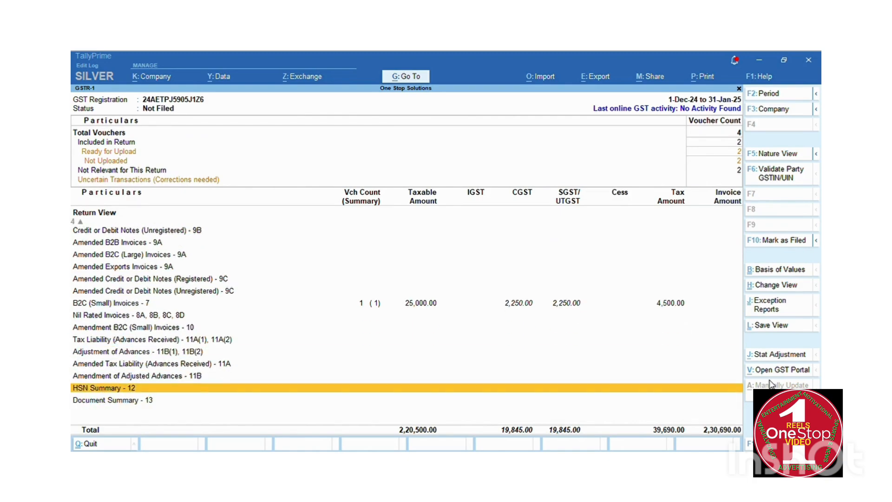
{"action": "key", "text": "Down"}
{"action": "key", "text": "Down"}
{"action": "key", "text": "Down"}
{"action": "key", "text": "Down"}
{"action": "key", "text": "Down"}
{"action": "key", "text": "Down"}
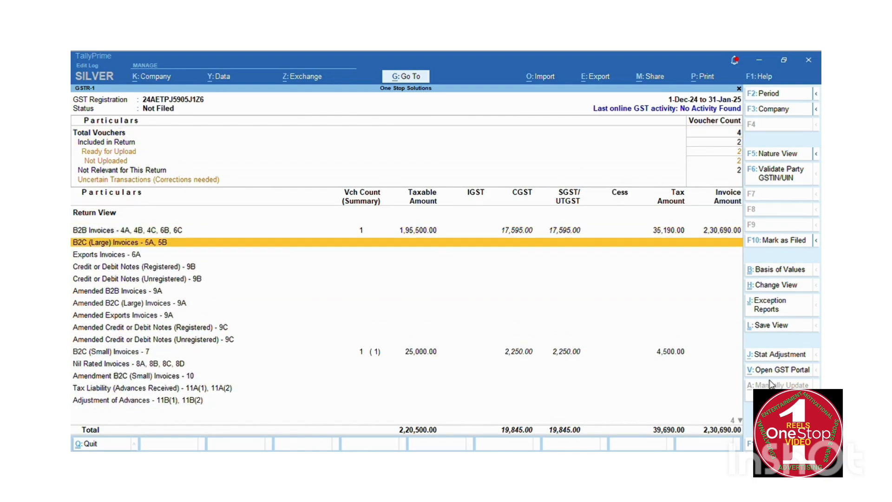
{"action": "key", "text": "Up"}
{"action": "key", "text": "Up"}
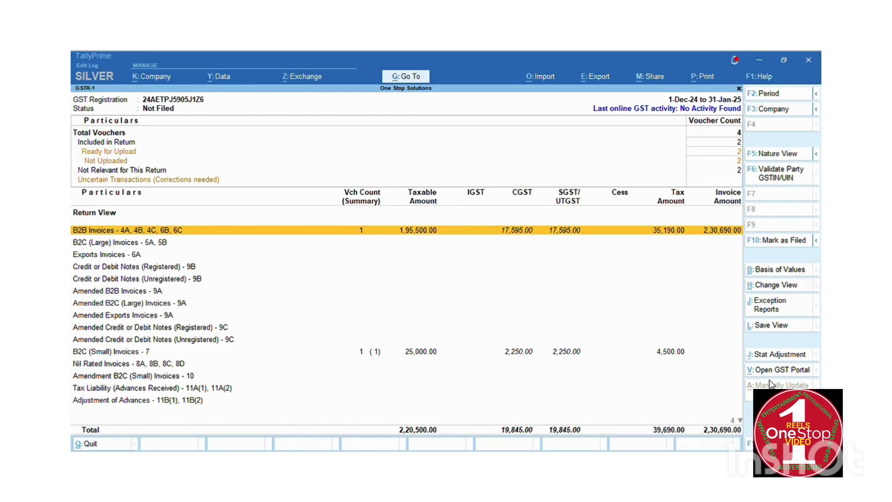
{"action": "key", "text": "Down"}
{"action": "key", "text": "Down"}
{"action": "key", "text": "Down"}
{"action": "key", "text": "Down"}
{"action": "key", "text": "Down"}
{"action": "key", "text": "Down"}
{"action": "key", "text": "Down"}
{"action": "key", "text": "Down"}
{"action": "key", "text": "Down"}
{"action": "key", "text": "Down"}
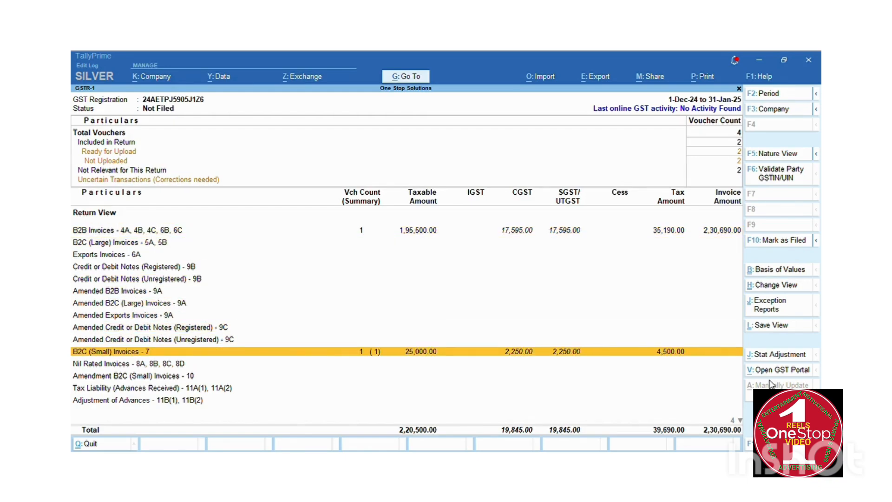
{"action": "key", "text": "Down"}
{"action": "key", "text": "Down"}
{"action": "key", "text": "Down"}
{"action": "key", "text": "Down"}
{"action": "key", "text": "Down"}
{"action": "key", "text": "Down"}
{"action": "key", "text": "Down"}
{"action": "key", "text": "Down"}
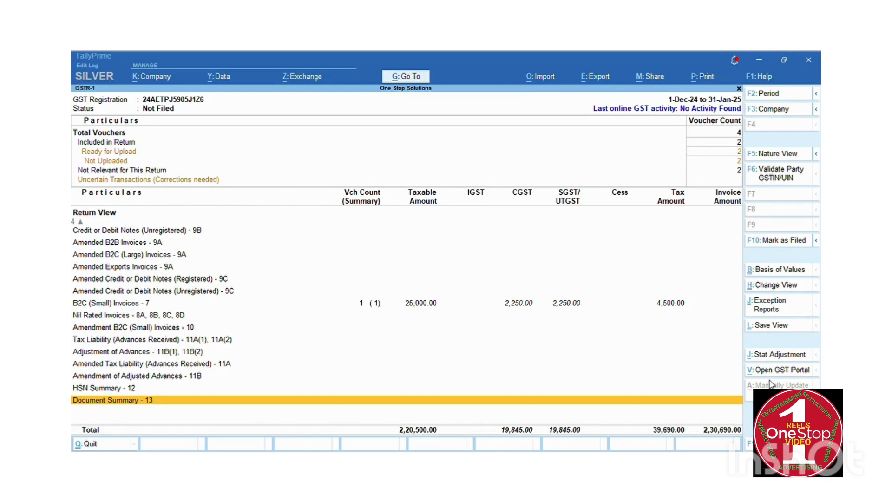
{"action": "key", "text": "alt+e"}
Export GST Returns to reach Upload GSTR-1 for Gujarat Registration, Jan-25, and start the export.
{"action": "key", "text": "Down"}
{"action": "key", "text": "Down"}
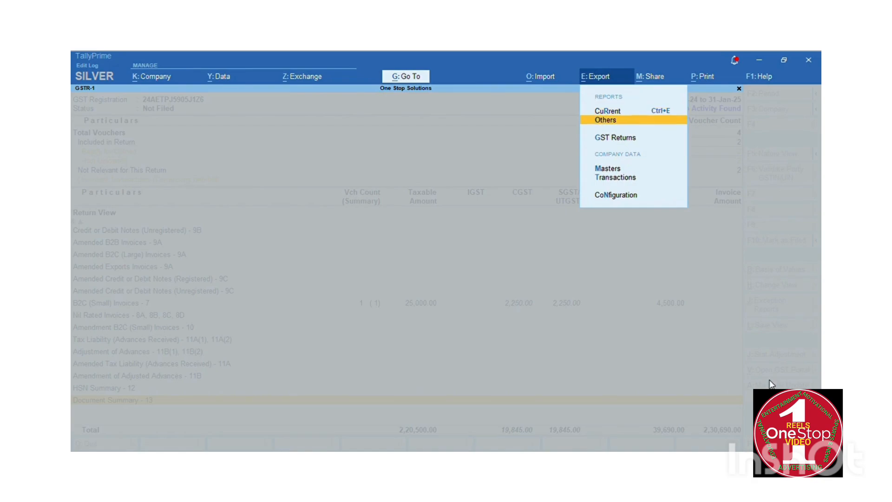
{"action": "key", "text": "Return"}
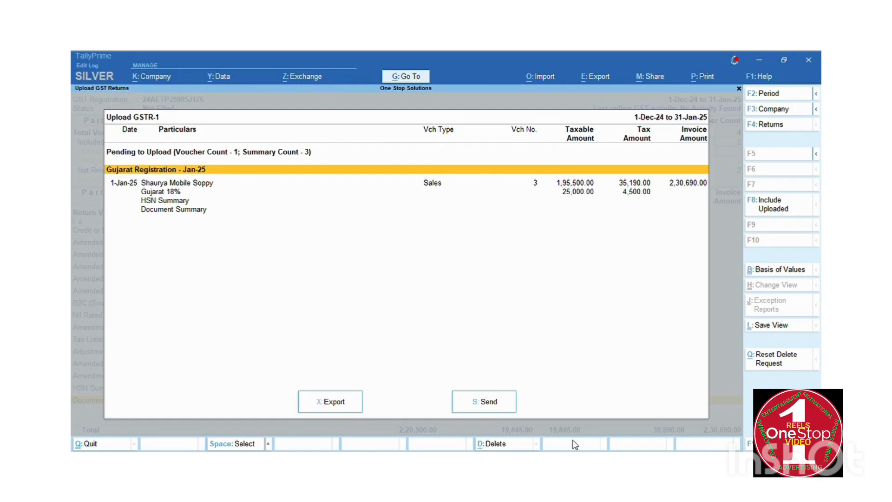
{"action": "left_click", "coordinate": [331, 402]}
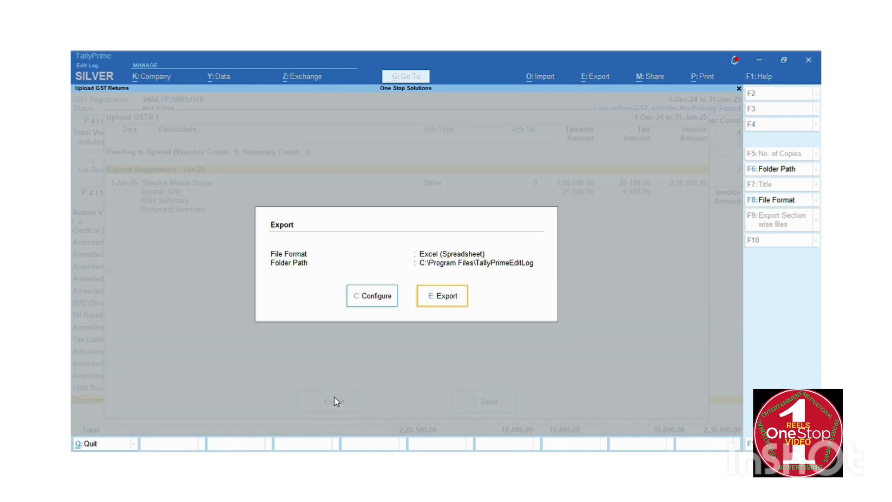
Review the full export configuration (Excel, TallyPrimeEditLog folder) and close without exporting.
{"action": "left_click", "coordinate": [378, 293]}
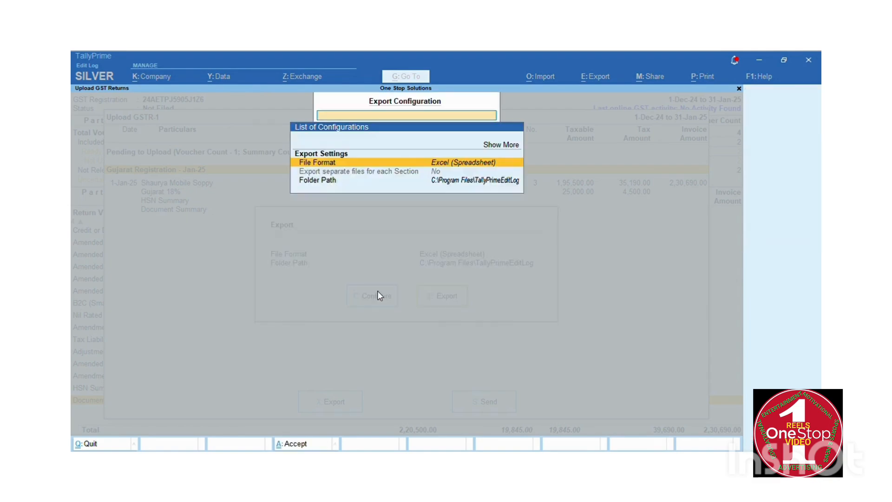
{"action": "key", "text": "Up"}
{"action": "key", "text": "Up"}
{"action": "key", "text": "Return"}
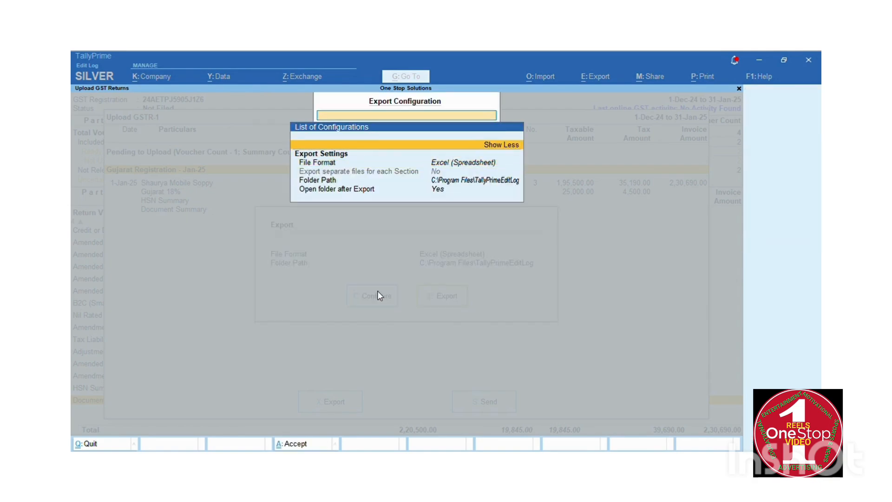
{"action": "key", "text": "Down"}
{"action": "key", "text": "Down"}
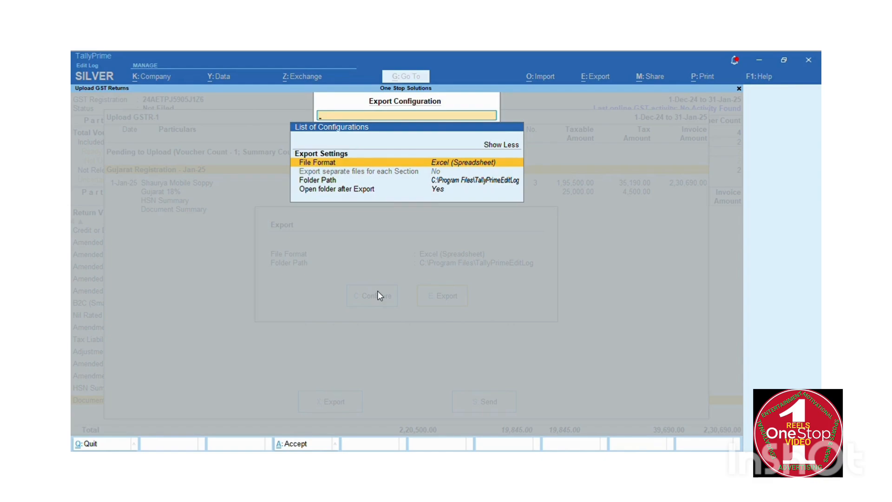
{"action": "key", "text": "Escape"}
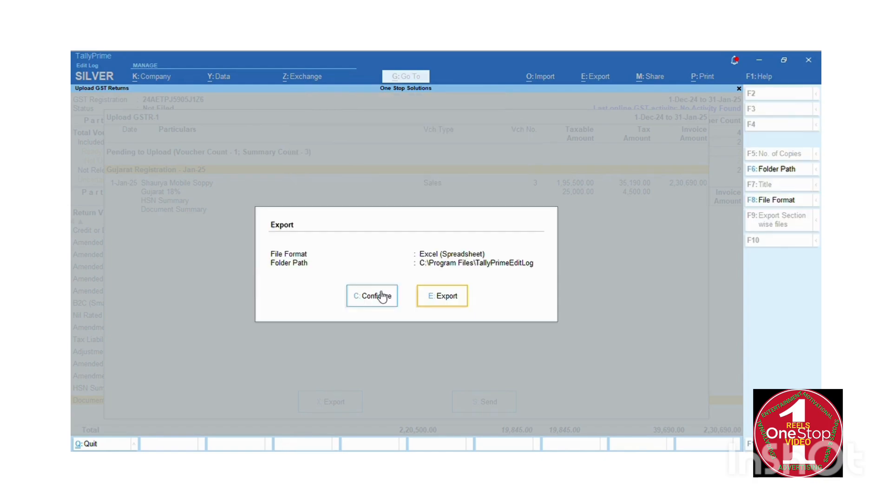
{"action": "key", "text": "Escape"}
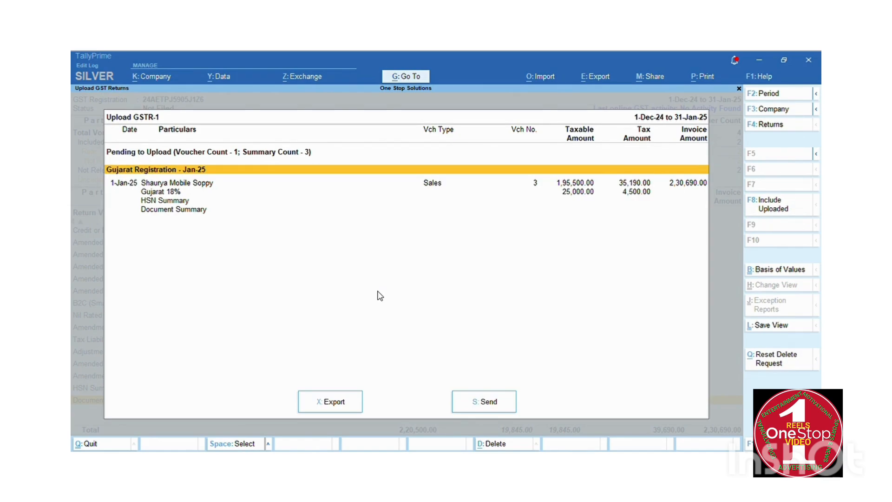
Back out of Upload GSTR-1, the GSTR-1 report, GST Reports and More Reports.
{"action": "key", "text": "Escape"}
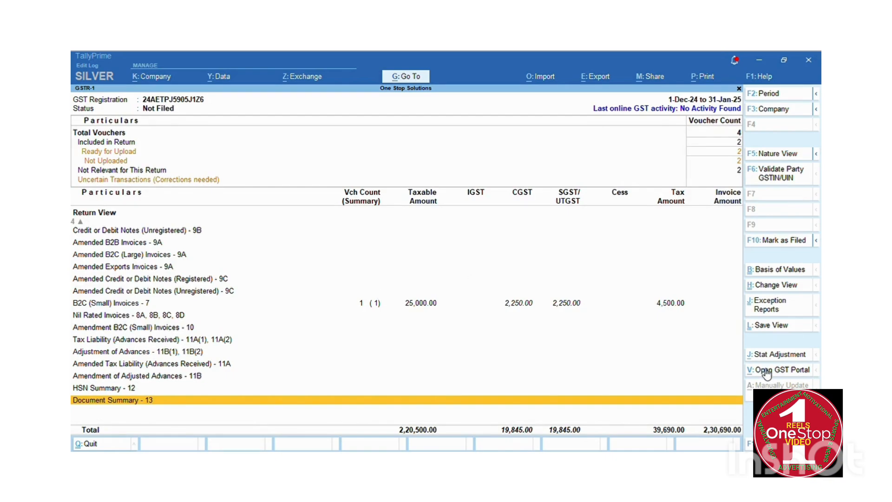
{"action": "key", "text": "Escape"}
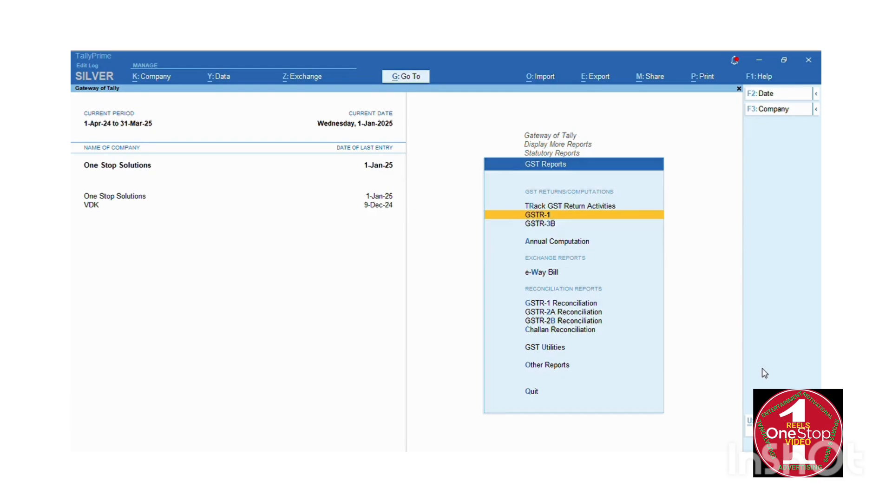
{"action": "key", "text": "Escape"}
{"action": "key", "text": "Escape"}
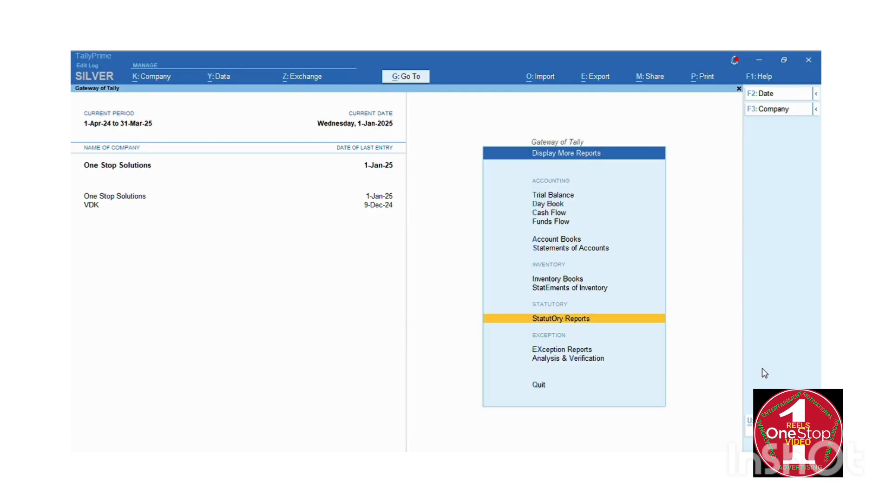
{"action": "key", "text": "Up"}
{"action": "key", "text": "Up"}
{"action": "key", "text": "Up"}
{"action": "key", "text": "Up"}
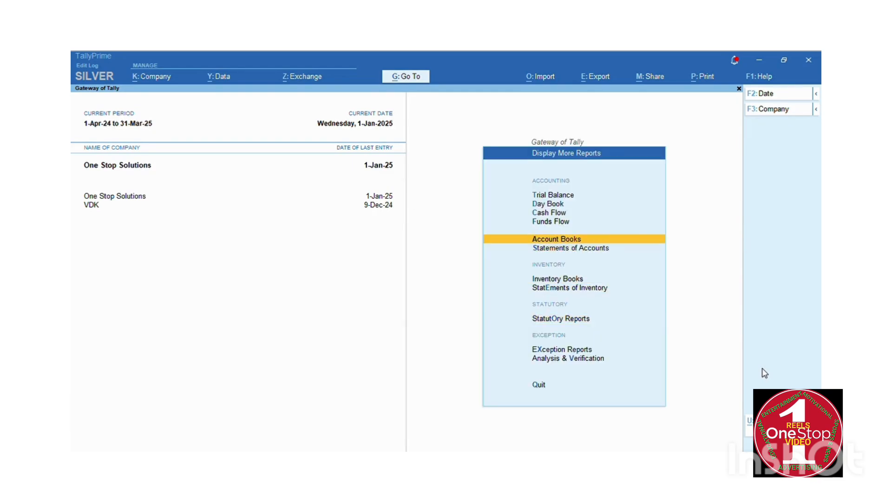
{"action": "key", "text": "Escape"}
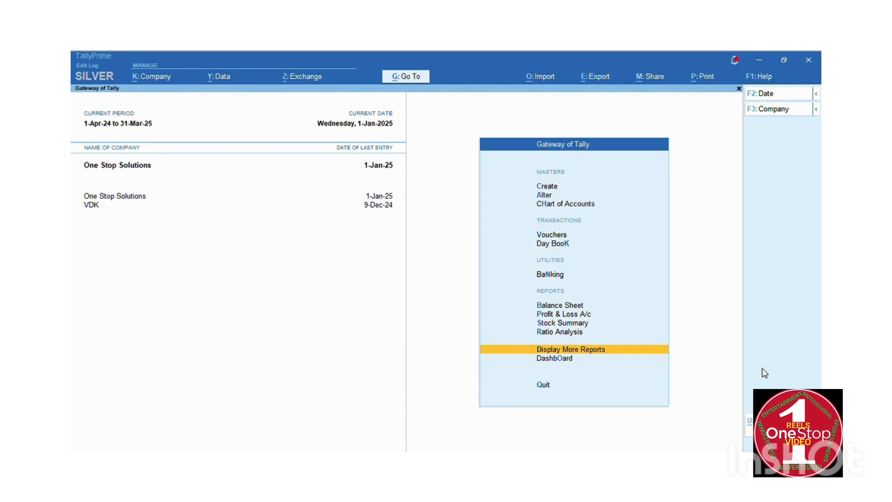
Browse Gateway of Tally reports to Profit & Loss A/c, then bring up the Quit confirmation.
{"action": "key", "text": "Up"}
{"action": "key", "text": "Up"}
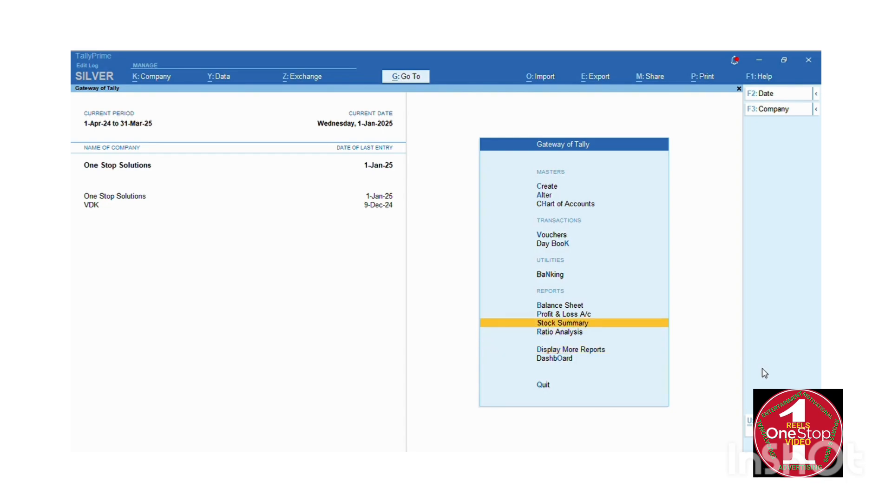
{"action": "key", "text": "Down"}
{"action": "key", "text": "Up"}
{"action": "key", "text": "Down"}
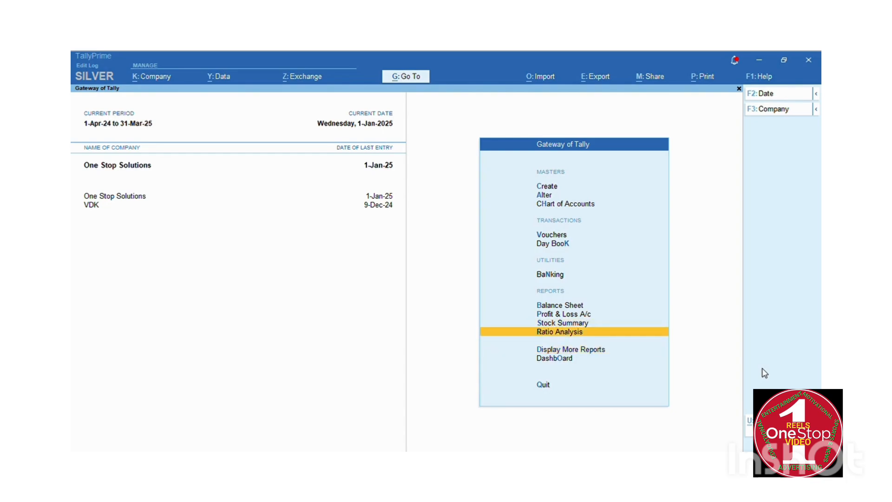
{"action": "key", "text": "Down"}
{"action": "key", "text": "Up"}
{"action": "key", "text": "Up"}
{"action": "key", "text": "Up"}
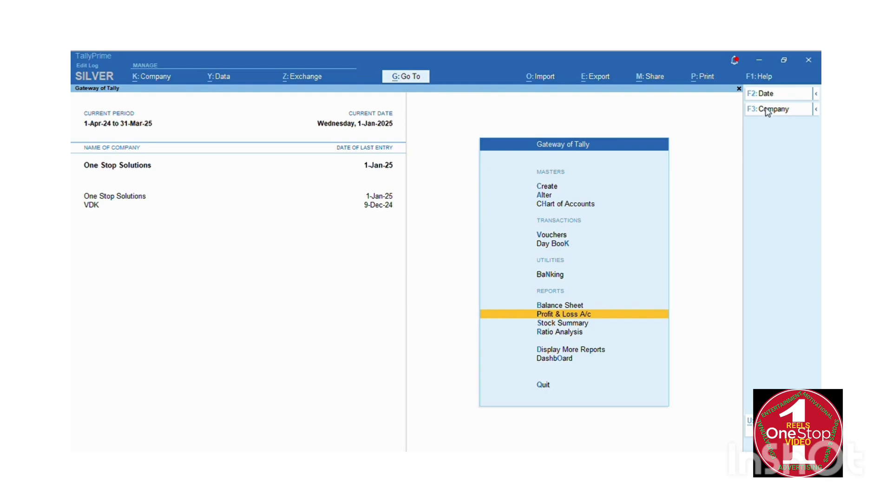
{"action": "key", "text": "Escape"}
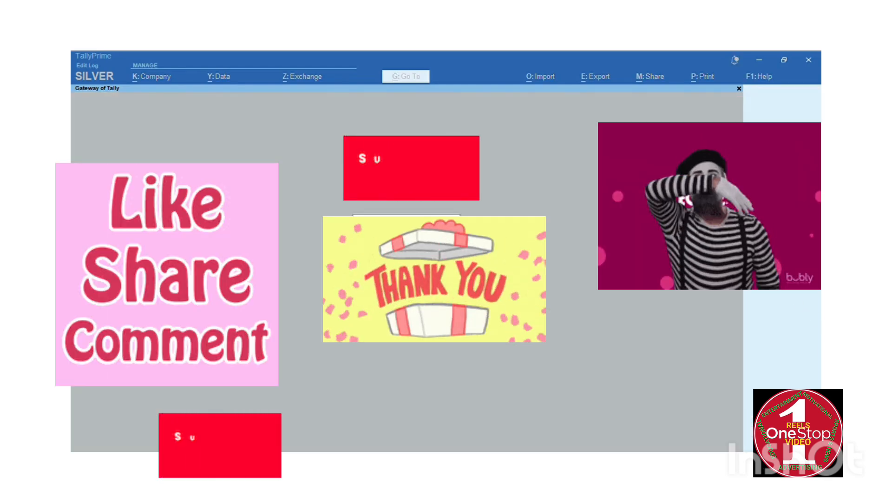